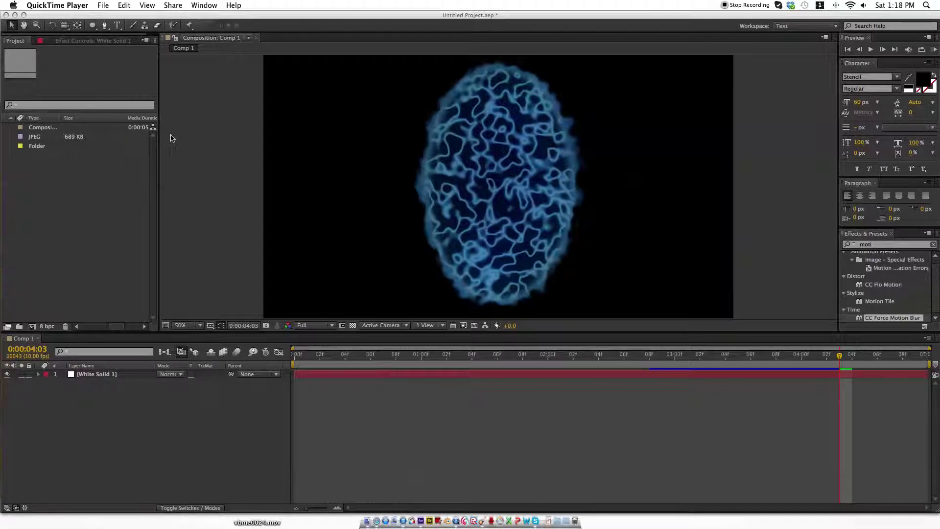
- Scrub through the animation and inspect White Solid 1's oval mask at frame 1:02
left_click(318, 357)
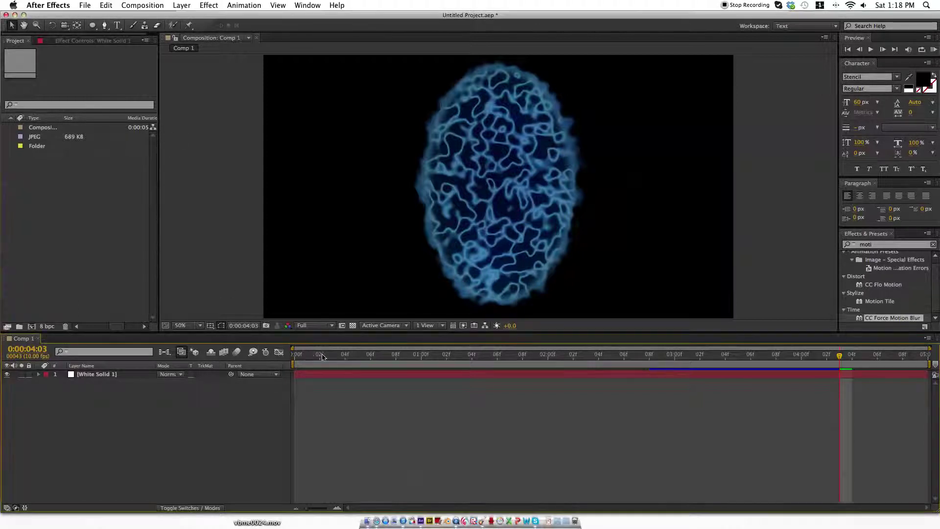
left_click_drag(346, 357, 549, 361)
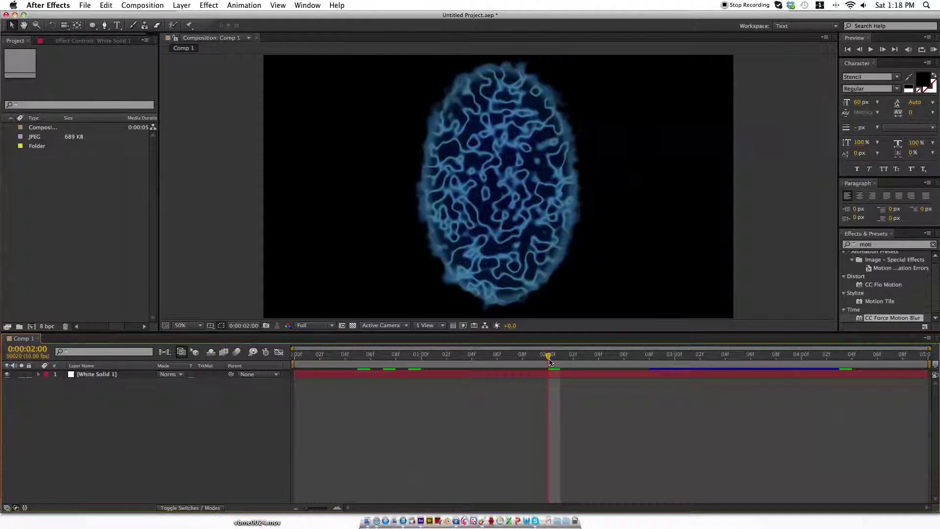
left_click(507, 237)
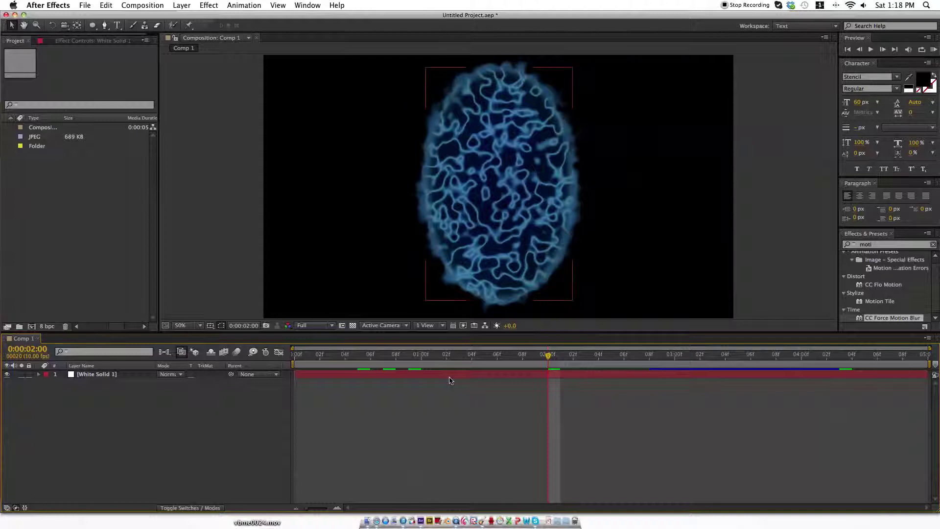
left_click(453, 375)
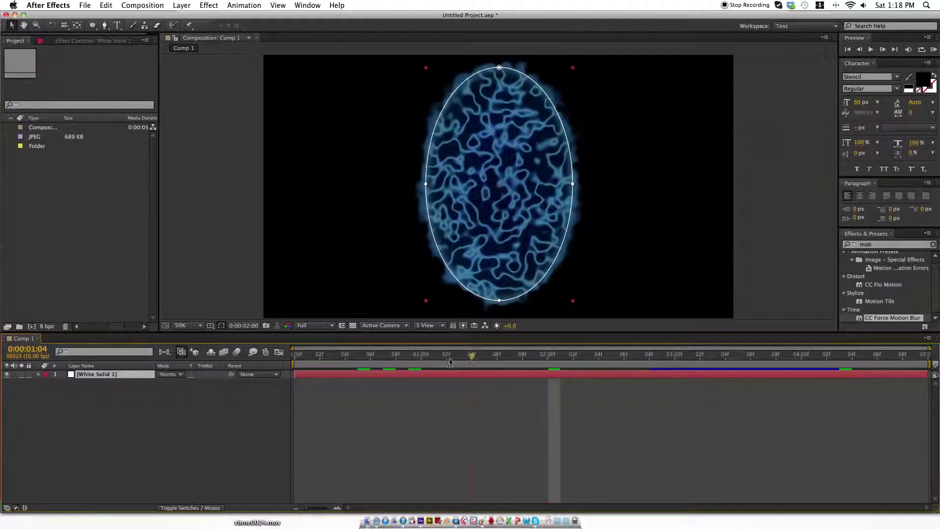
left_click_drag(471, 361, 446, 361)
left_click(471, 399)
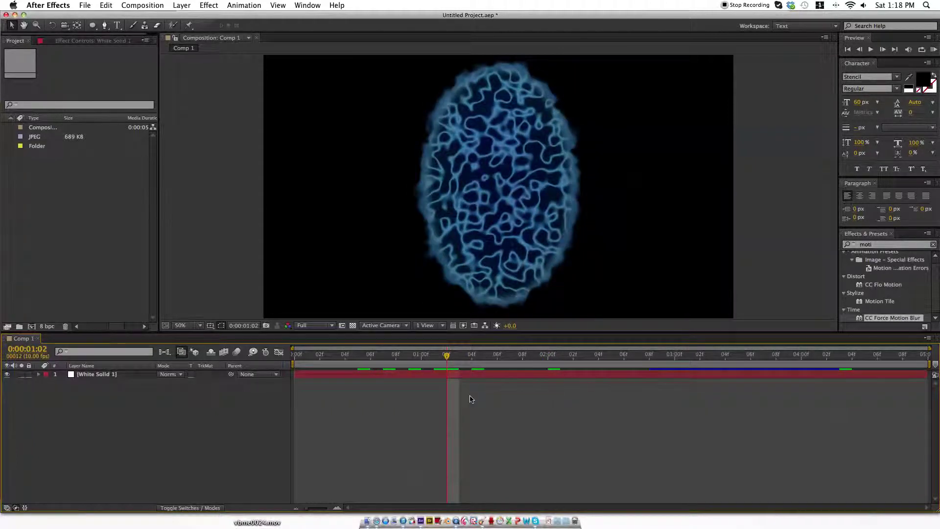
- Raise White Solid 1's CC Force Motion Blur samples to 71, then return to the Project panel
left_click(84, 42)
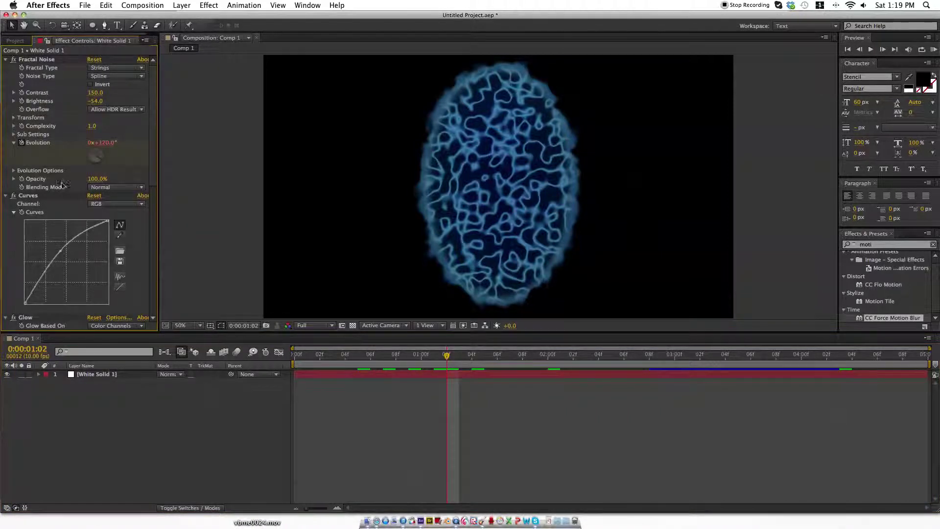
scroll(65, 186, "down", 5)
scroll(63, 185, "down", 3)
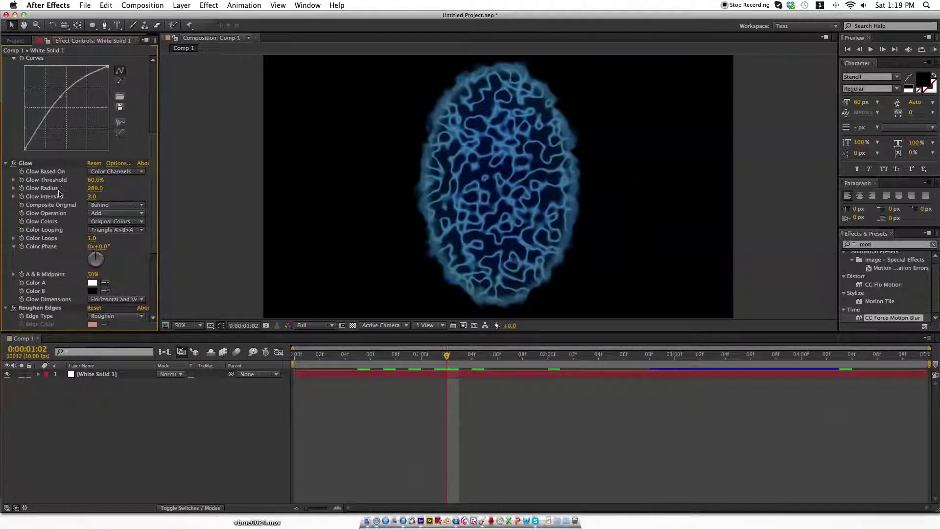
scroll(59, 297, "down", 7)
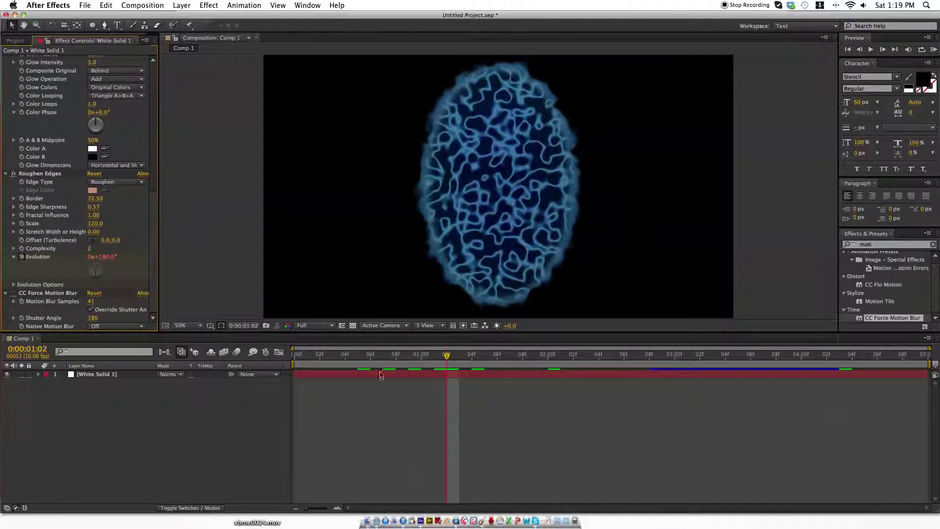
left_click(415, 409)
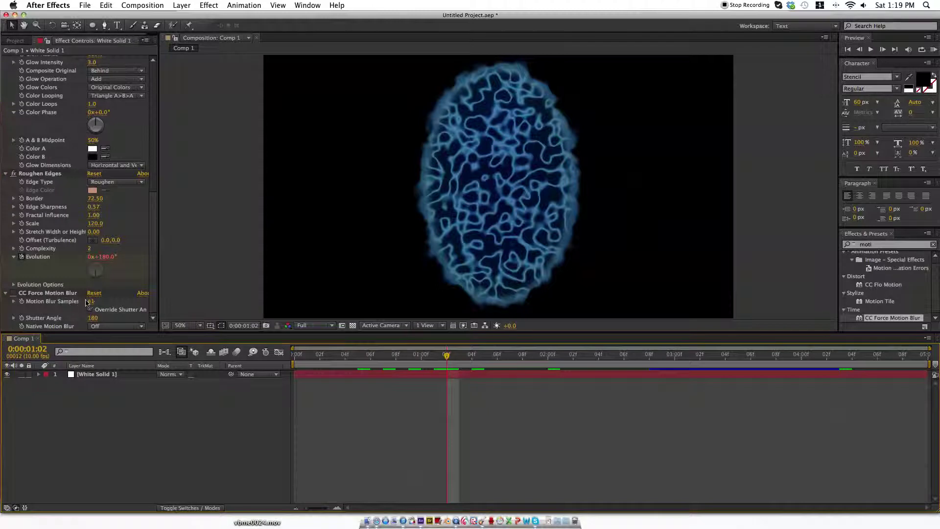
left_click_drag(86, 302, 110, 302)
left_click(264, 400)
left_click(22, 41)
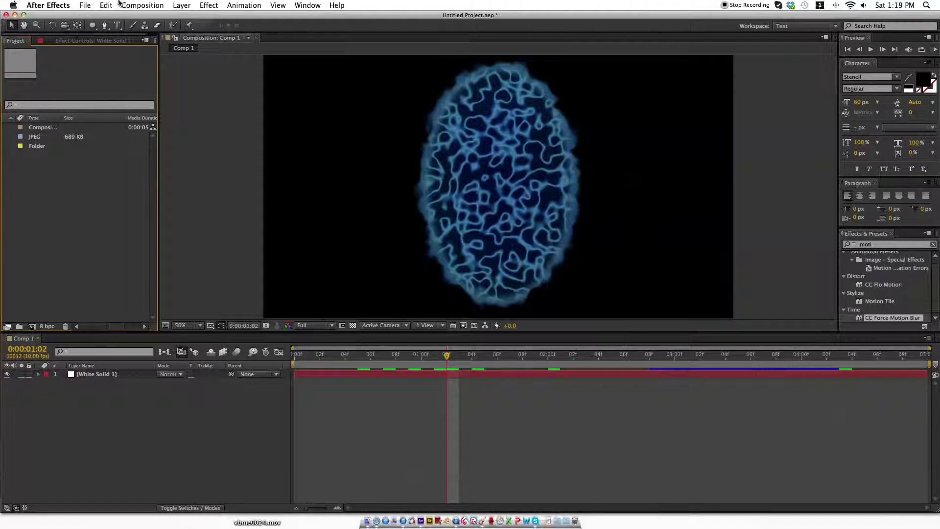
- Create Comp 2 at 1920×1080, 10 fps, 5 seconds long
left_click(515, 155)
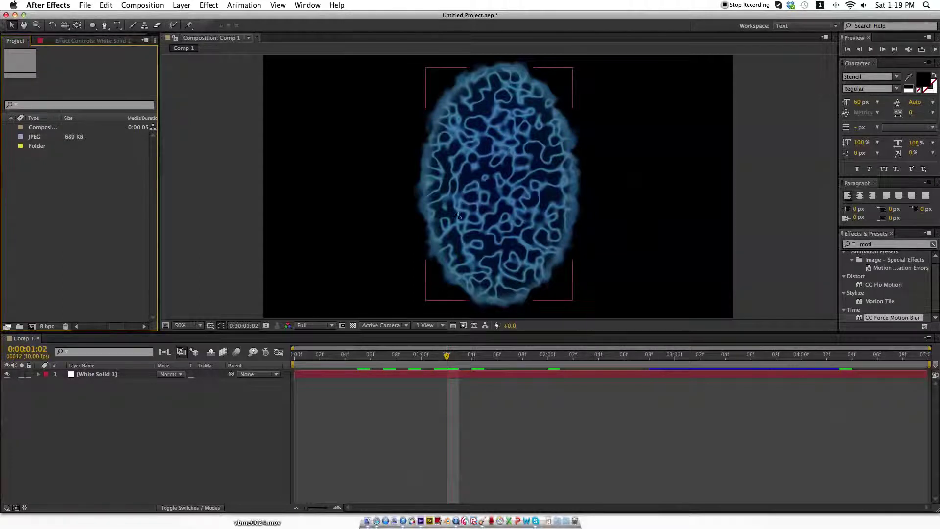
left_click(469, 310)
key("super+n")
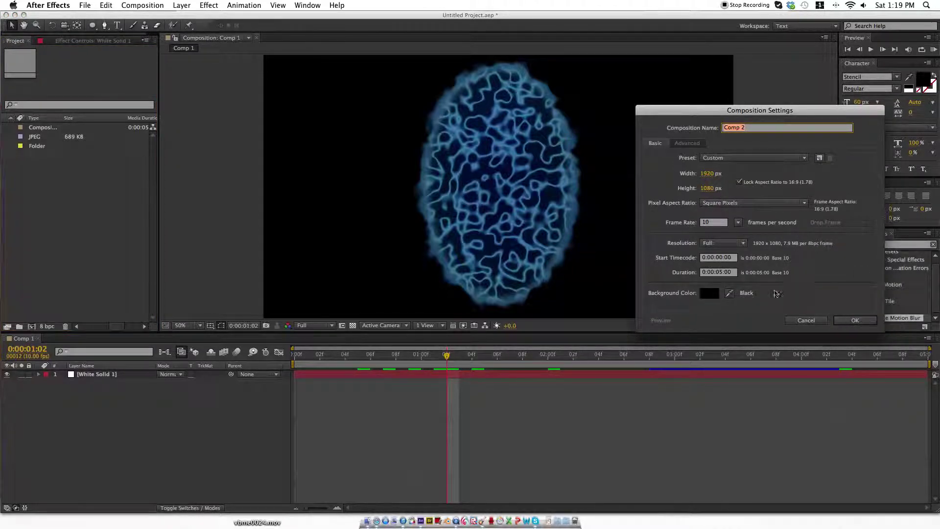
left_click(861, 321)
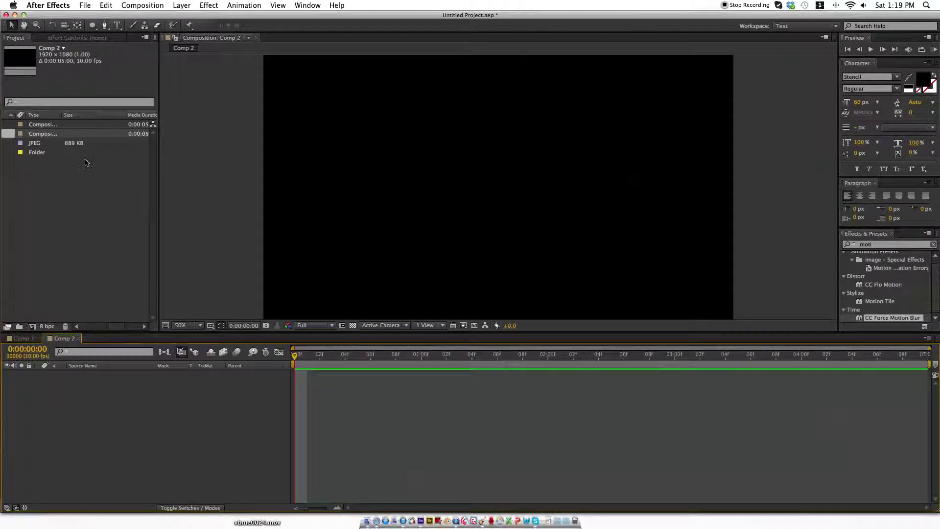
- Add a black solid to Comp 2, then delete it
key("super+y")
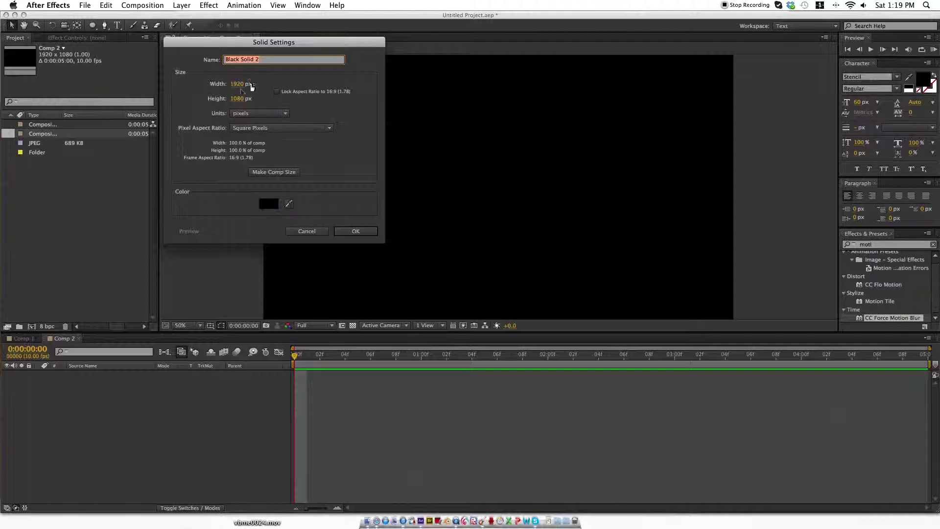
left_click(356, 231)
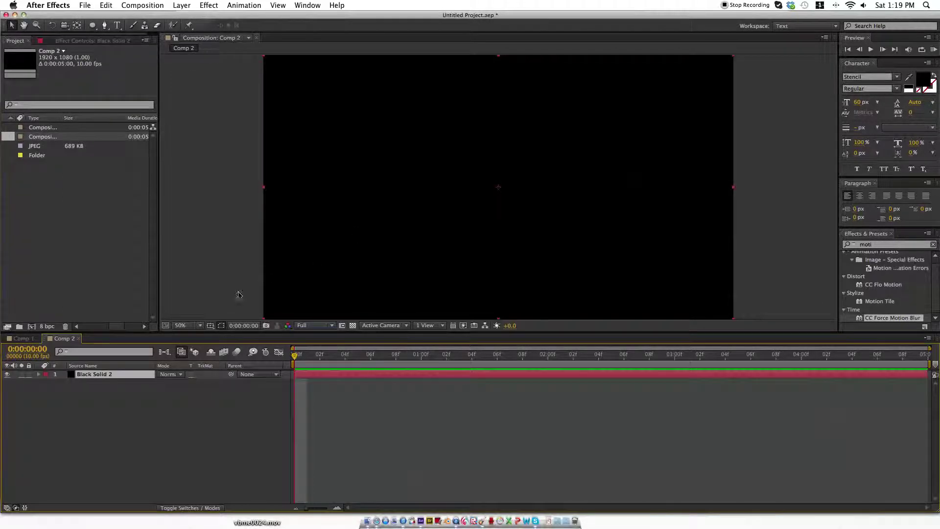
left_click(21, 338)
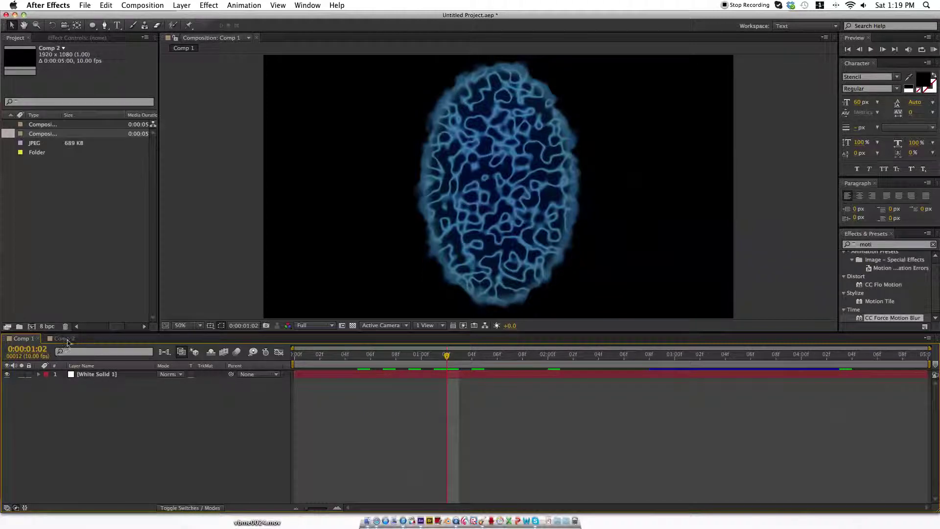
left_click(65, 338)
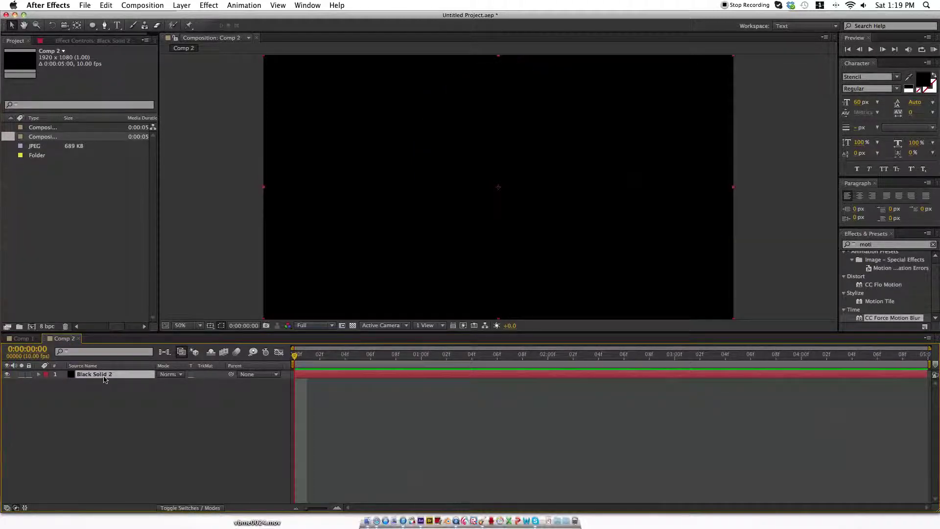
key("Delete")
- Add a full-frame white FFFFFF solid, White Solid 2, and zoom the viewer to 25%
key("super+y")
left_click(265, 208)
left_click_drag(132, 98, 98, 86)
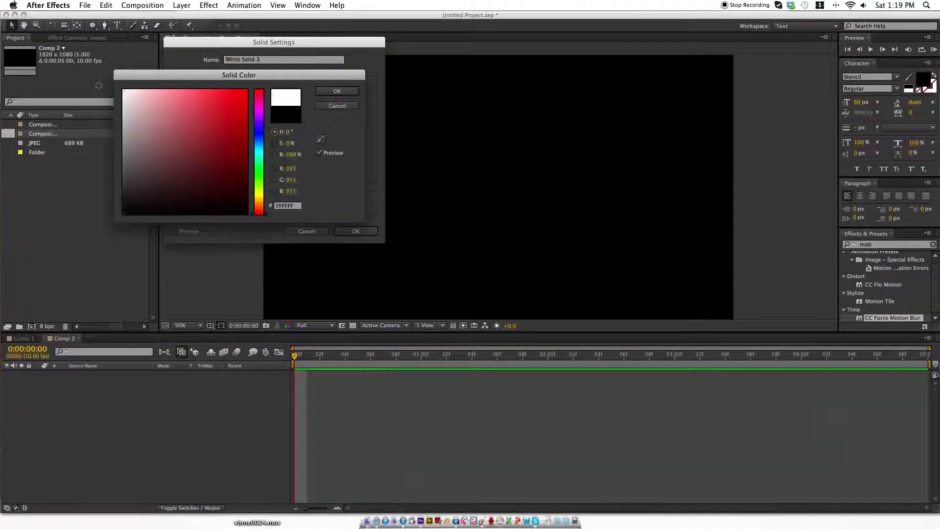
left_click(337, 91)
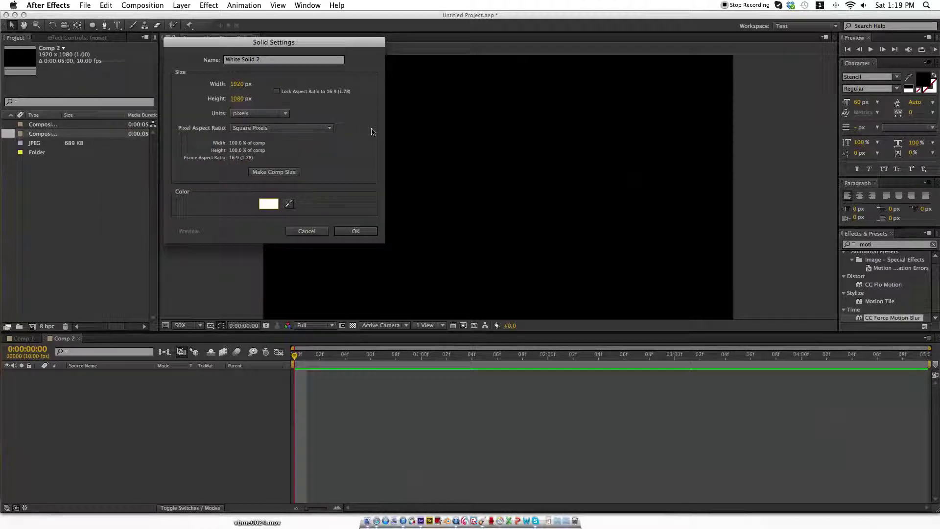
left_click(356, 232)
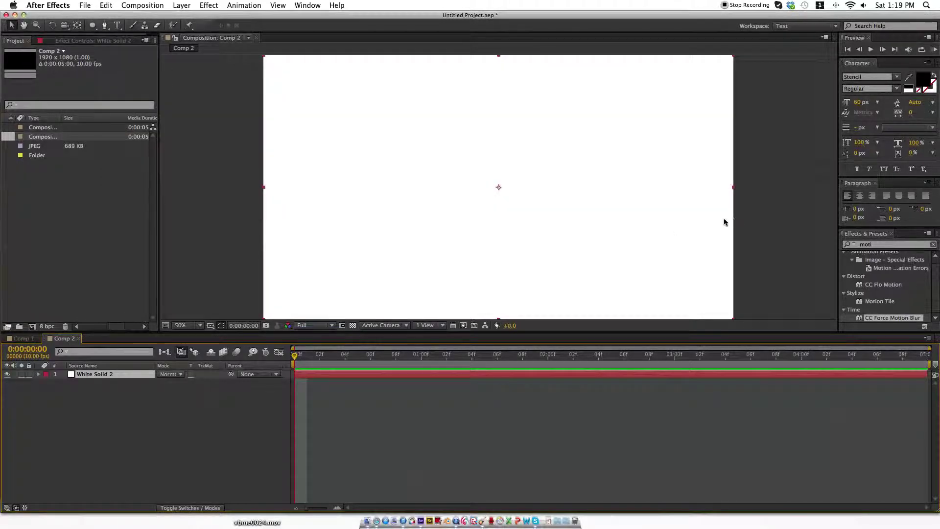
key("comma")
key("period")
key("comma")
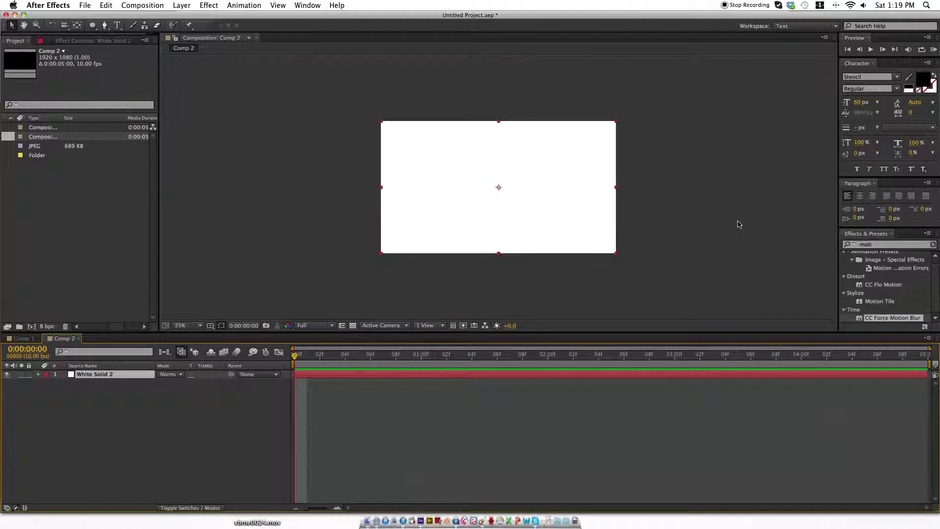
left_click(92, 25)
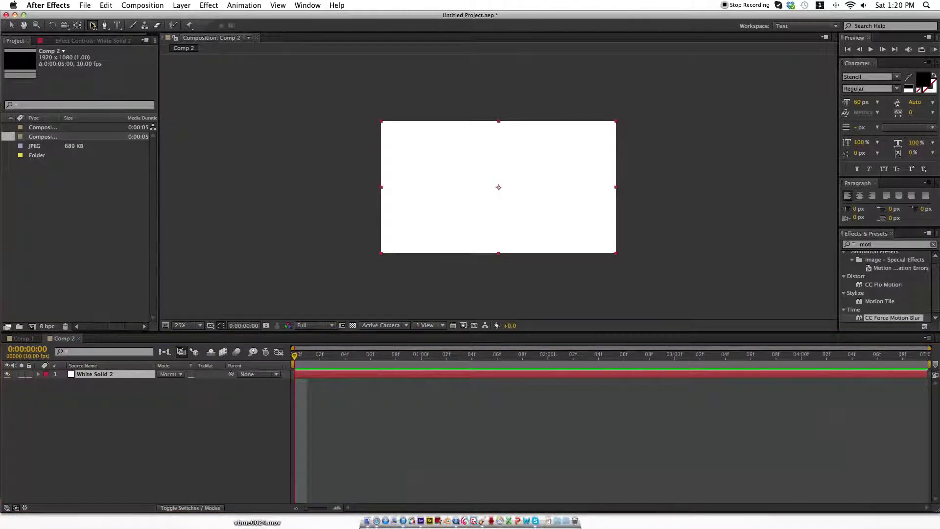
- Draw a tall centred elliptical mask on White Solid 2, leaving a white oval on black
double_click(92, 25)
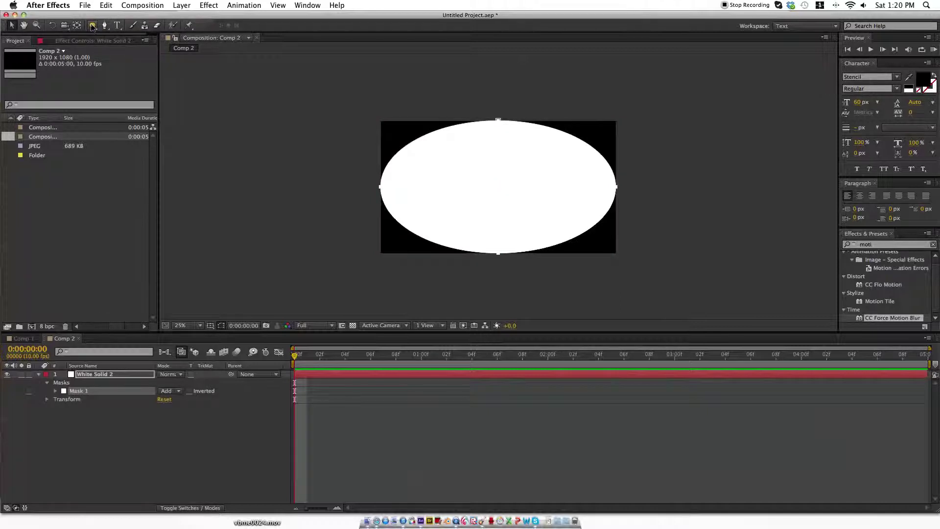
key("super+z")
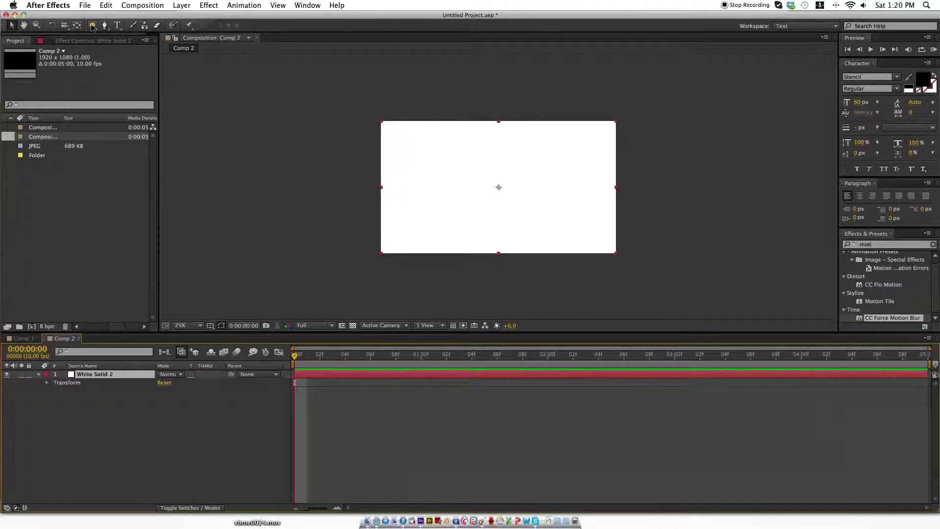
left_click_drag(92, 25, 113, 50)
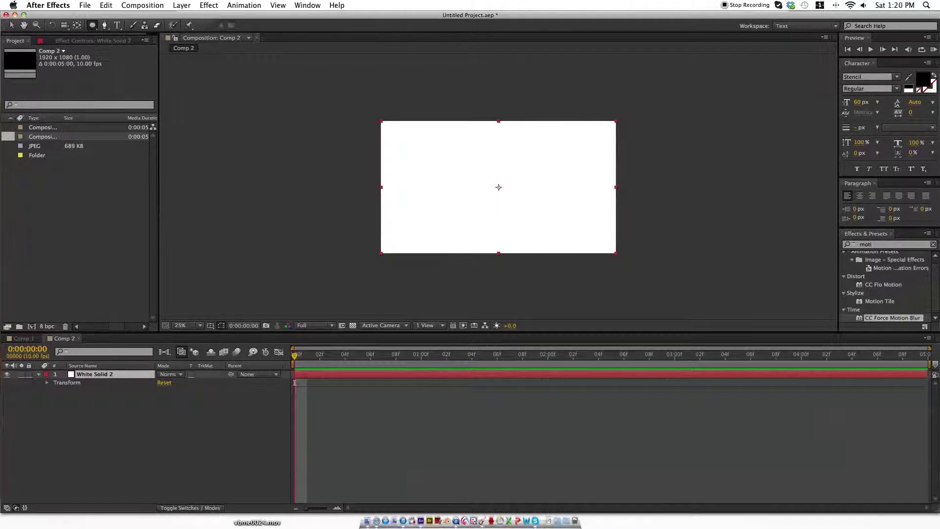
left_click(498, 189)
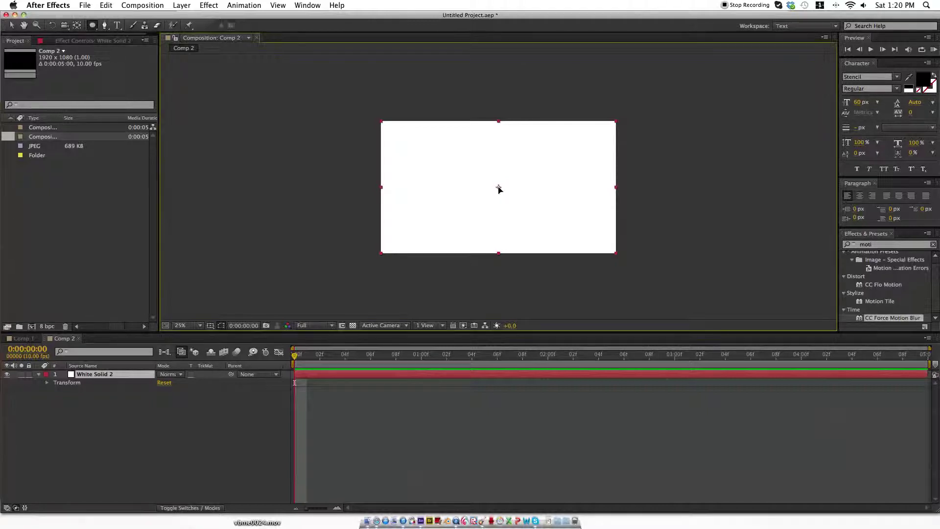
left_click(497, 188)
left_click_drag(498, 186, 548, 209)
left_click_drag(475, 197, 482, 217)
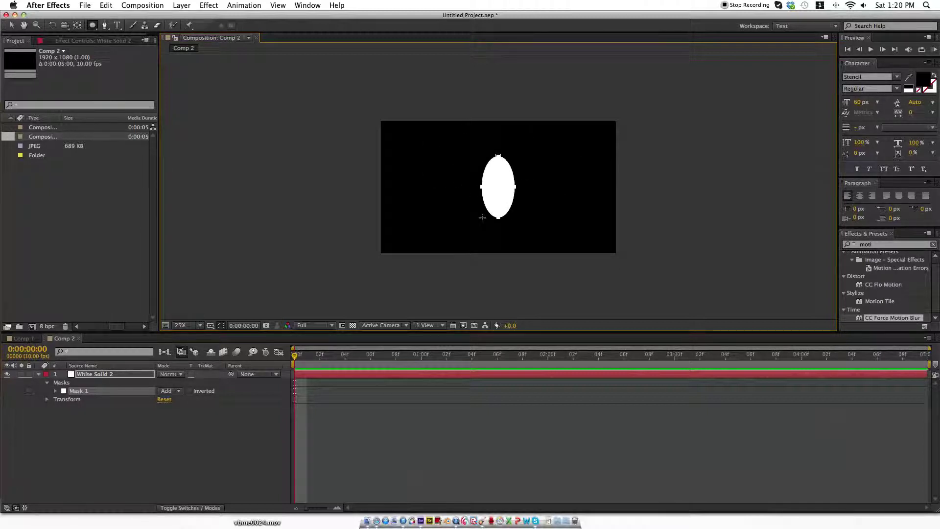
left_click_drag(482, 218, 464, 241)
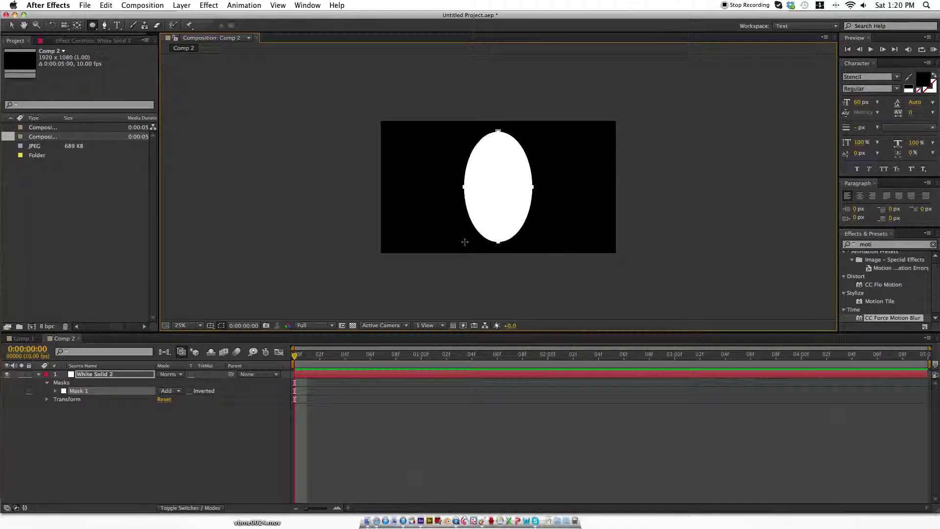
left_click(104, 376)
- Search Effects & Presets for 'fractal noi' and select Fractal Noise for White Solid 2
left_click(105, 435)
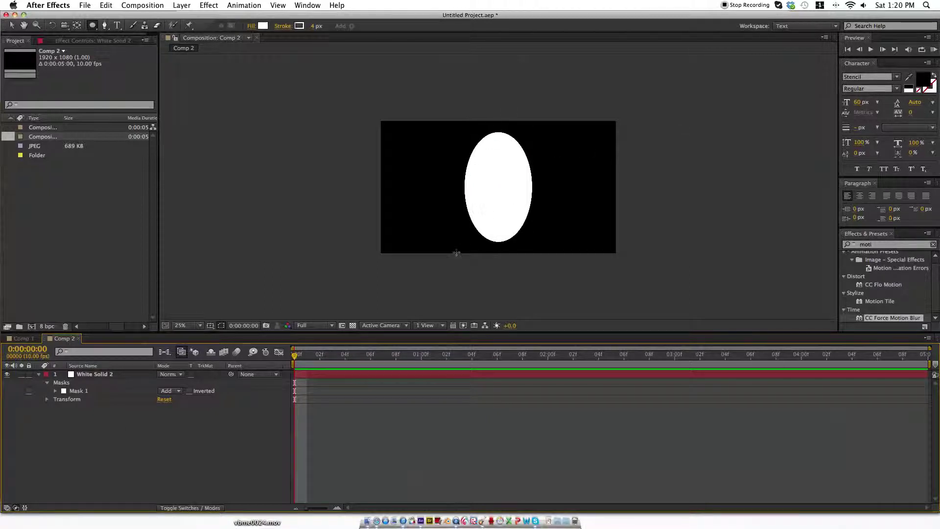
left_click(882, 246)
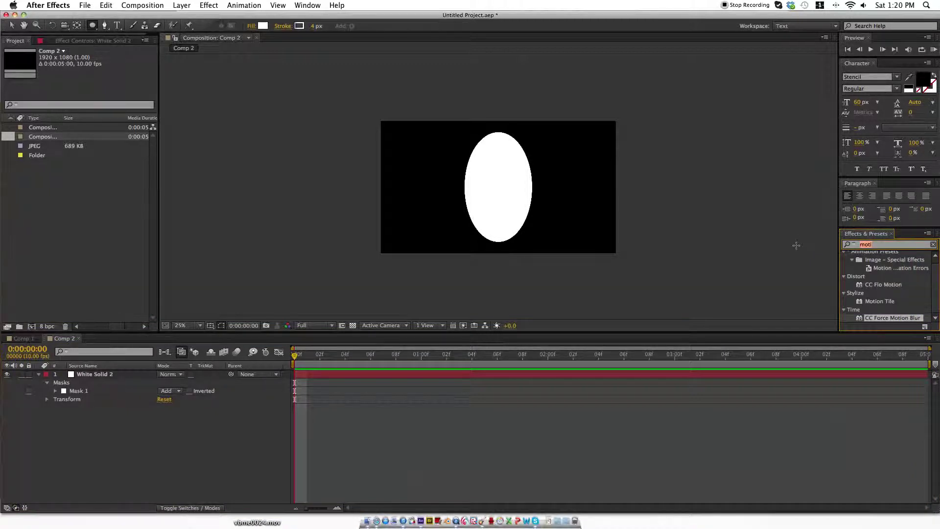
type("fra")
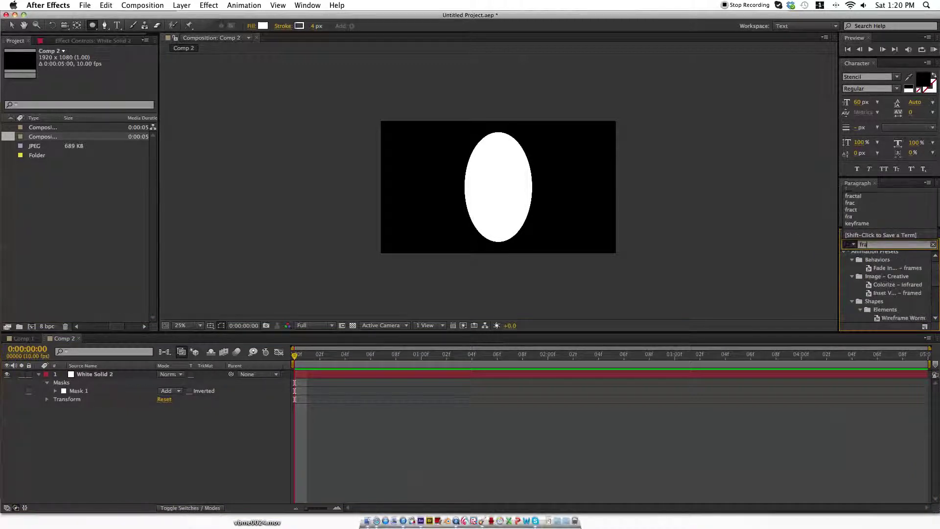
type("ctal noise")
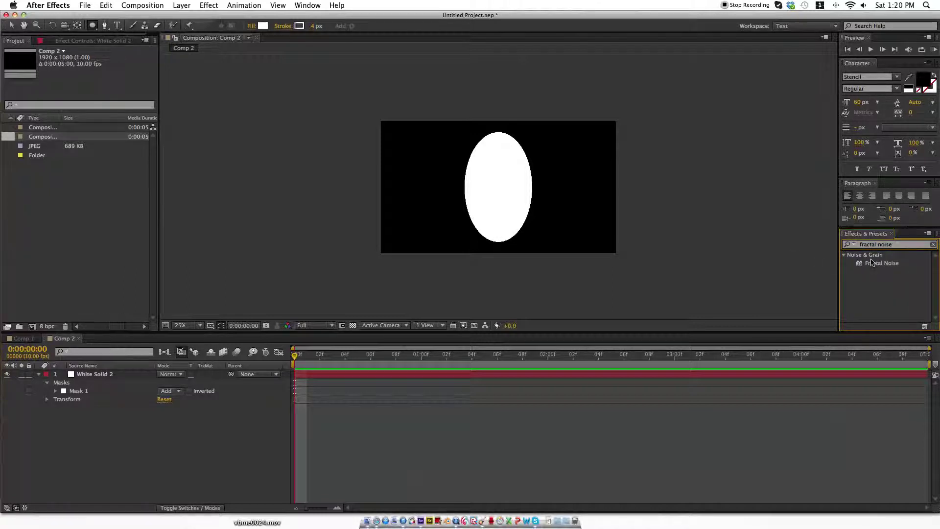
left_click(881, 263)
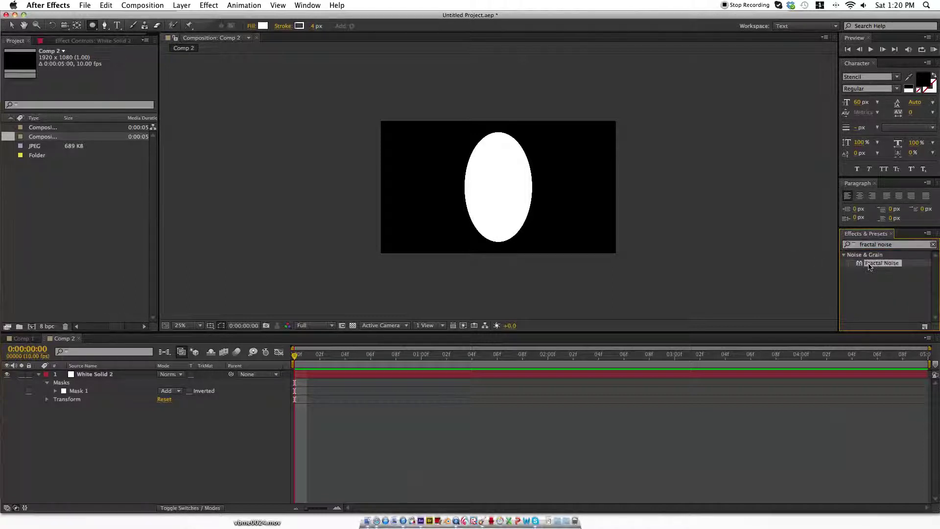
left_click(822, 375)
- Apply Fractal Noise to White Solid 2 with Strings fractal type and Spline noise type
left_click_drag(822, 374, 822, 374)
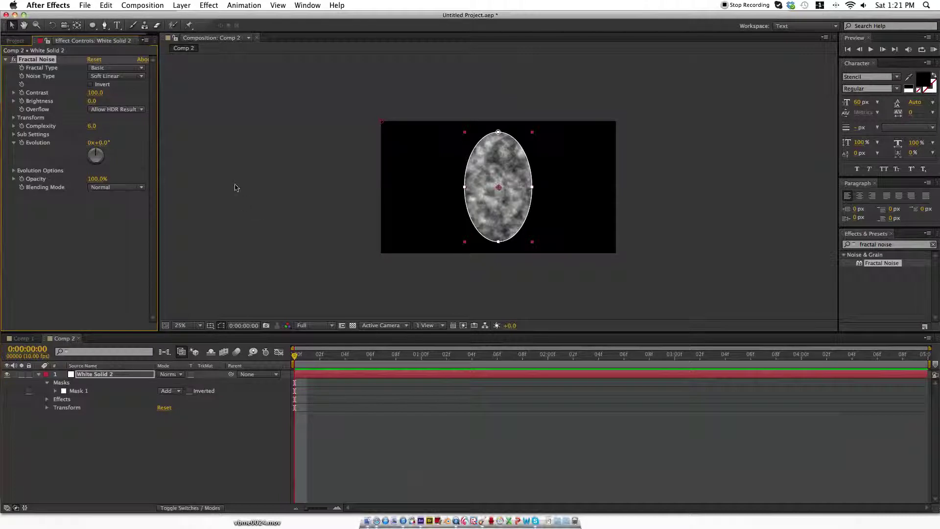
left_click(112, 70)
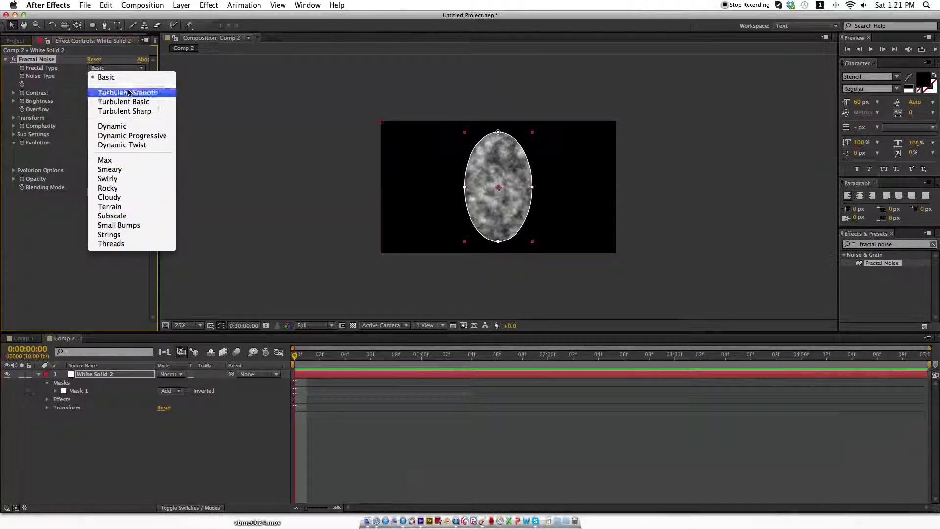
left_click(120, 237)
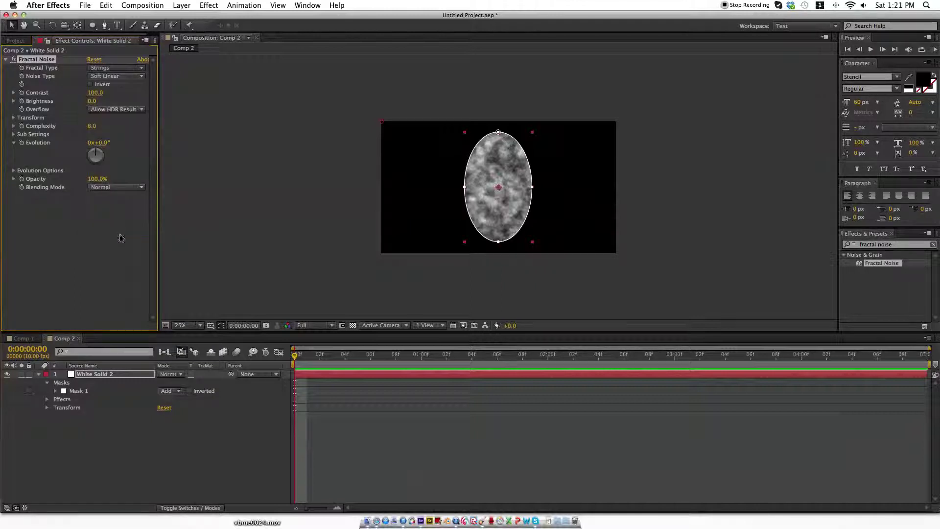
left_click(113, 77)
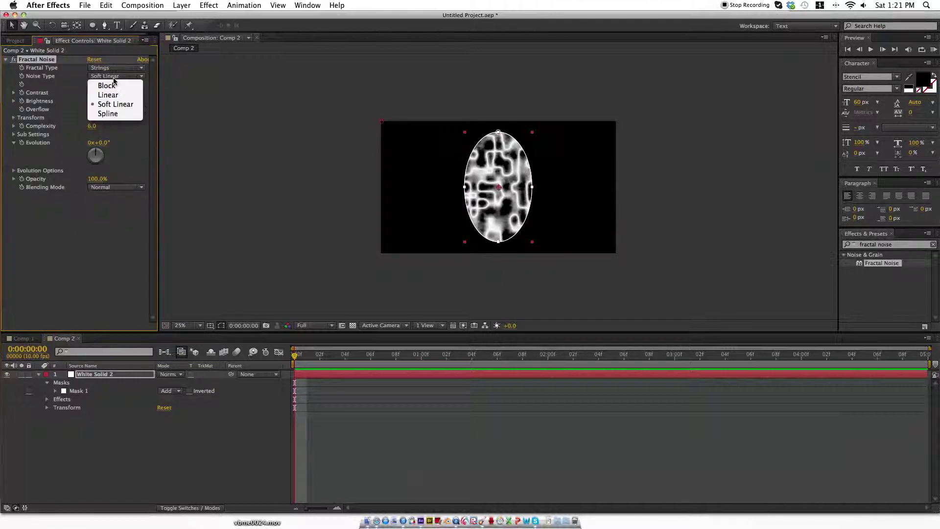
left_click(108, 114)
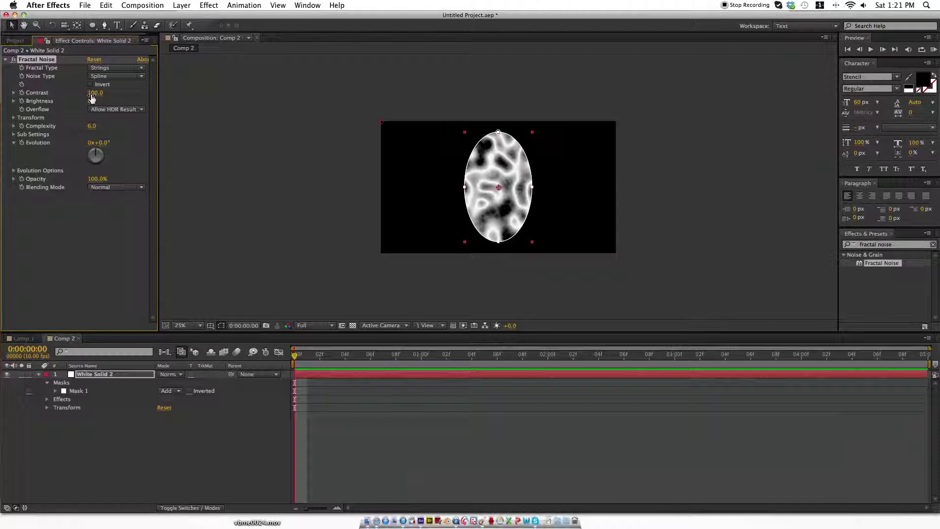
- Set Fractal Noise Contrast to 150, Complexity to 1 and Brightness to -19
left_click(91, 95)
type("150")
key("Return")
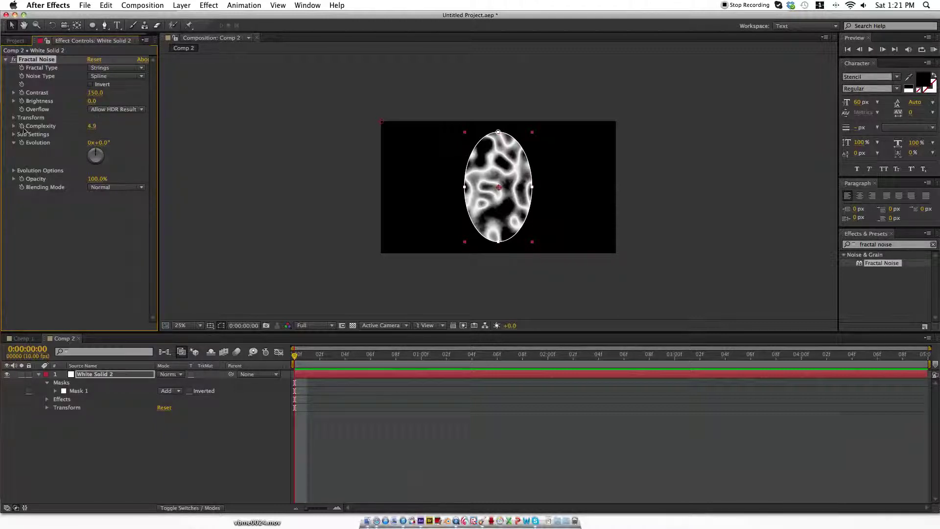
left_click(92, 126)
key("Return")
left_click_drag(91, 127, 86, 128)
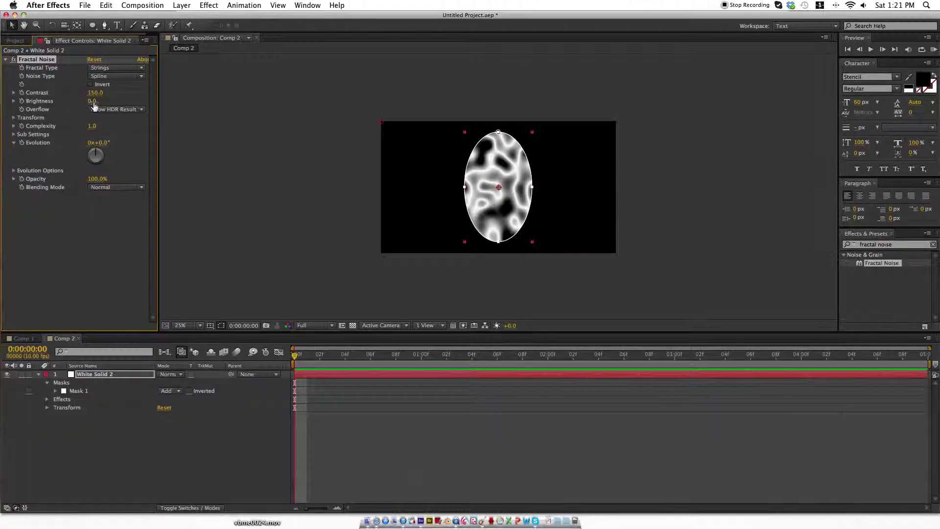
left_click_drag(94, 105, 87, 102)
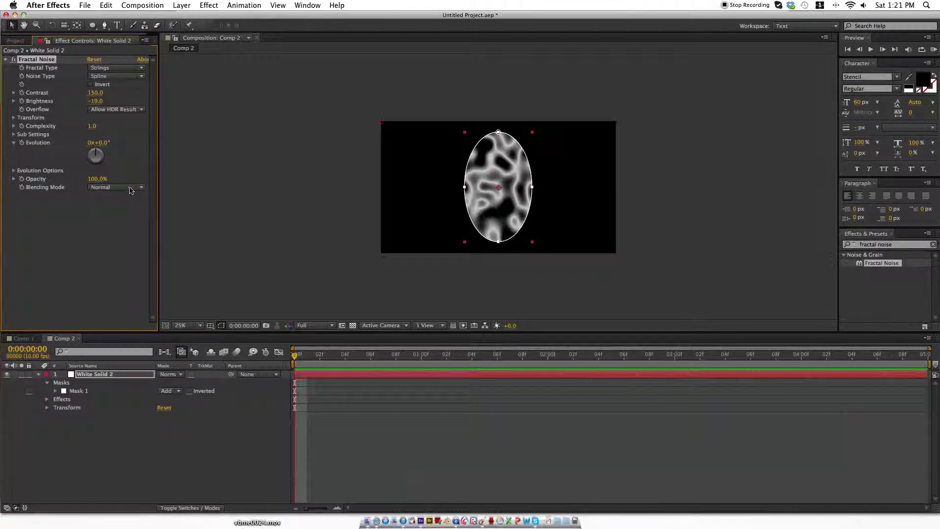
left_click(109, 204)
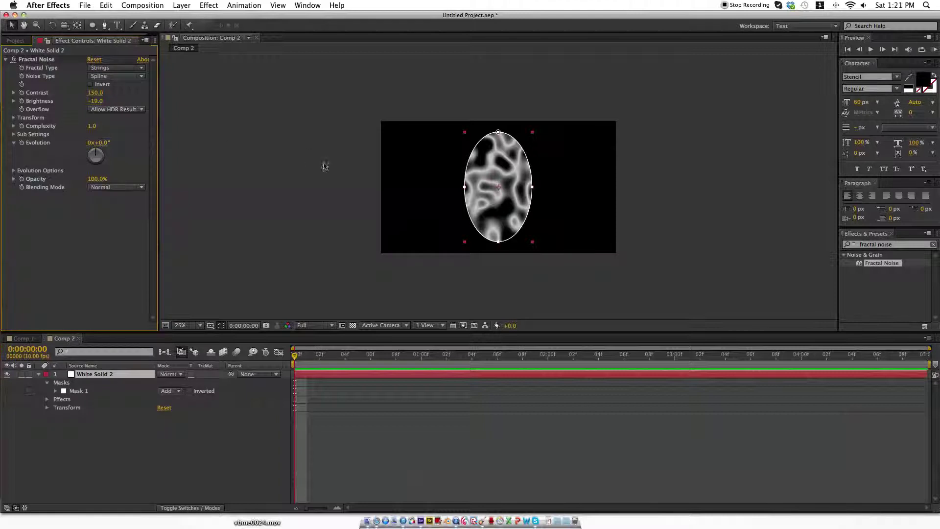
- Scale the Fractal Noise pattern down to 45 under Transform
left_click(14, 118)
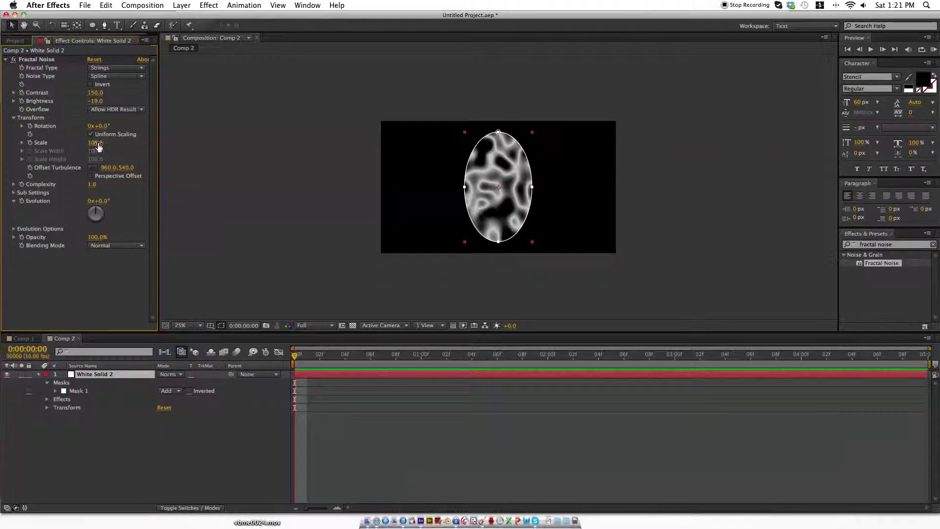
left_click_drag(96, 145, 65, 154)
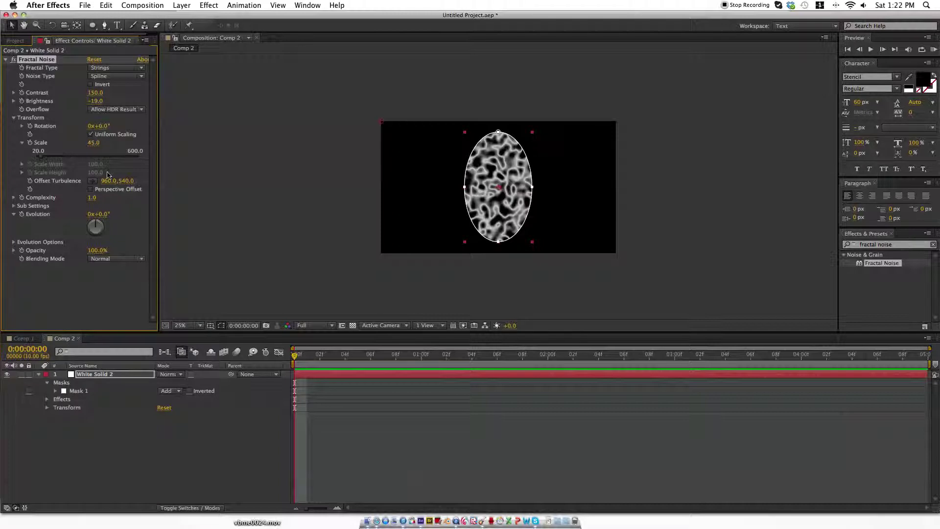
left_click(385, 205)
key("period")
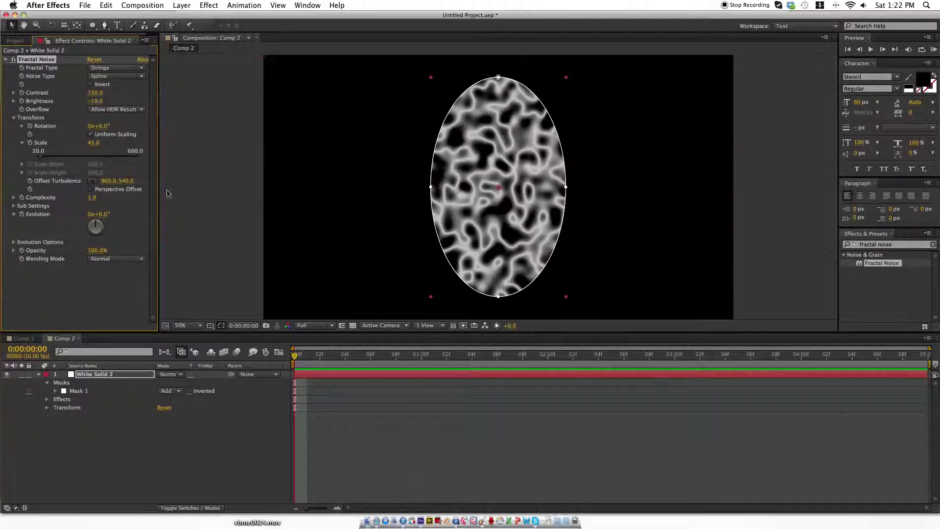
left_click(465, 175)
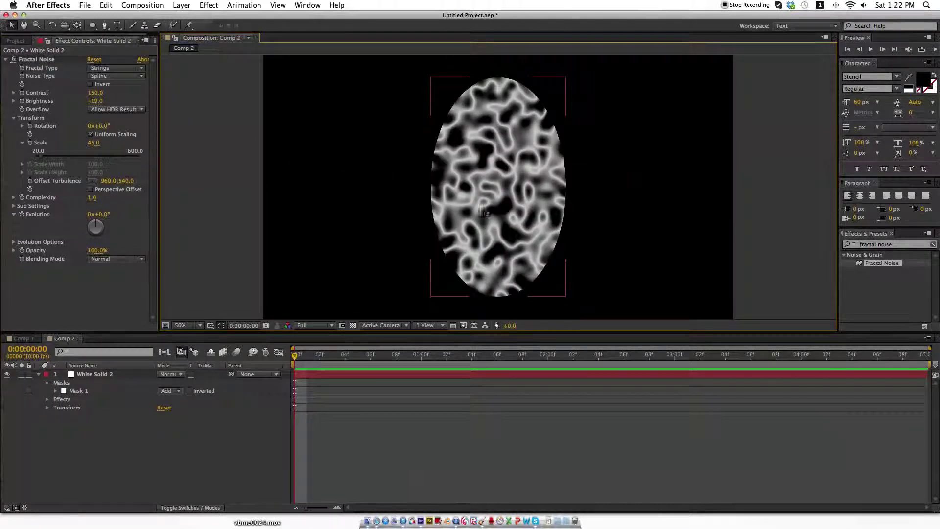
- Compare against Comp 1's blue glowing ellipse, then return to Comp 2
left_click(22, 338)
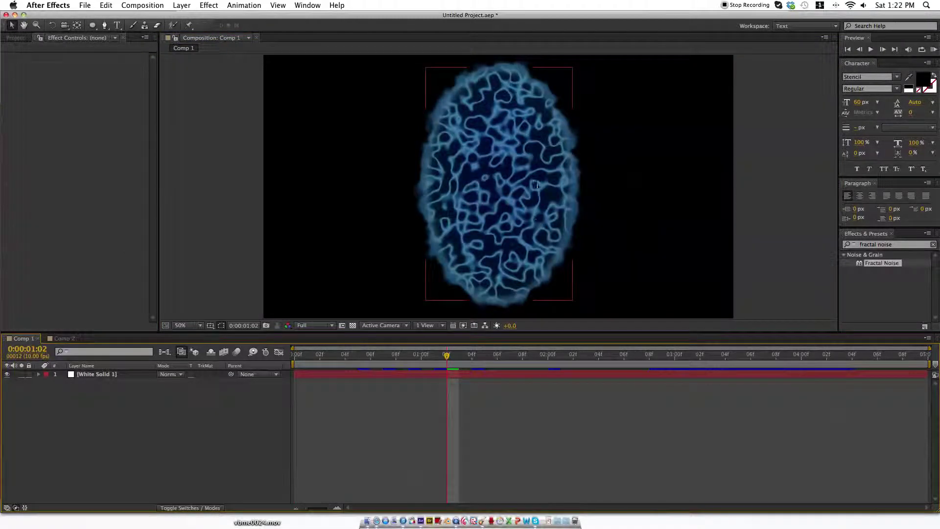
left_click(301, 272)
key("comma")
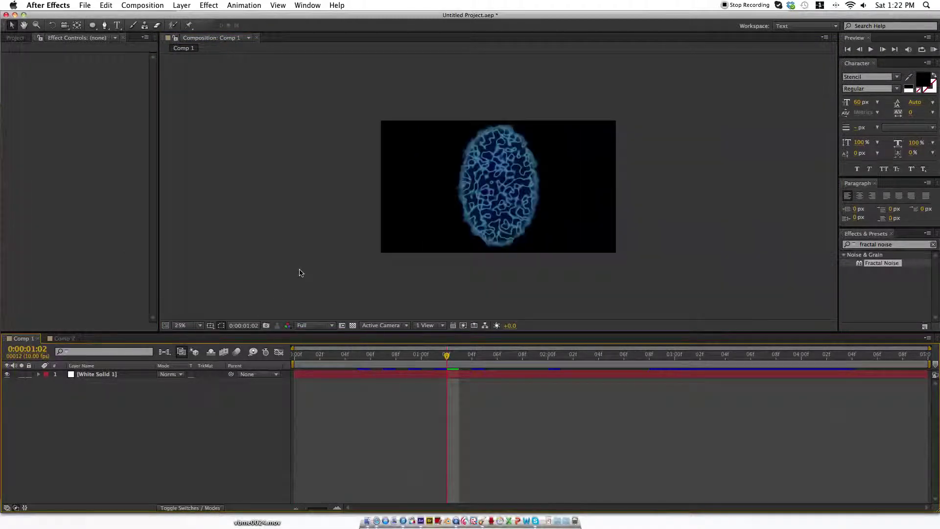
left_click(53, 339)
- Feather White Solid 2's Mask 1 by 39 pixels in both directions
left_click(342, 96)
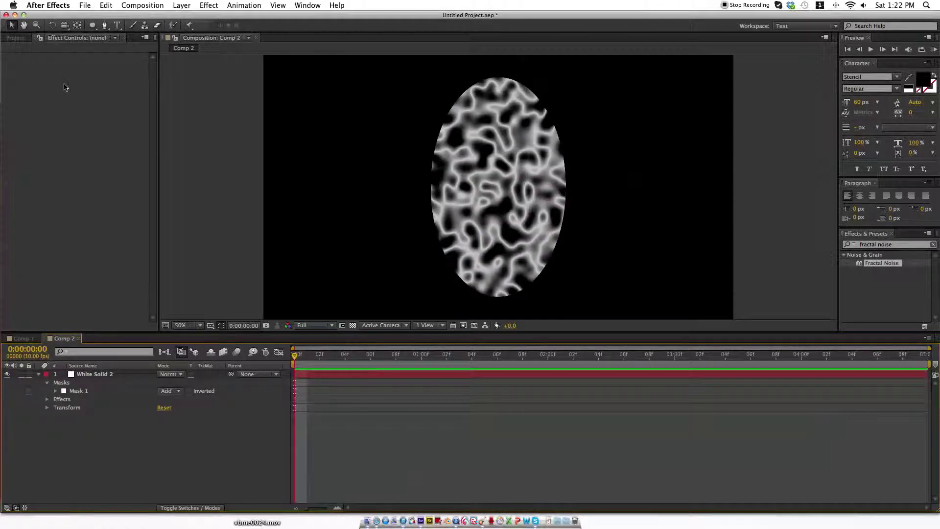
left_click(108, 373)
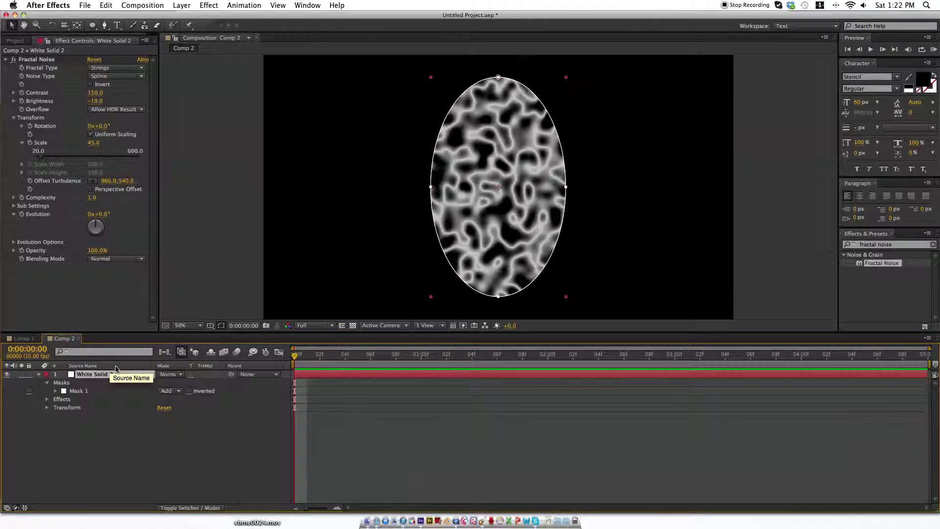
left_click(112, 417)
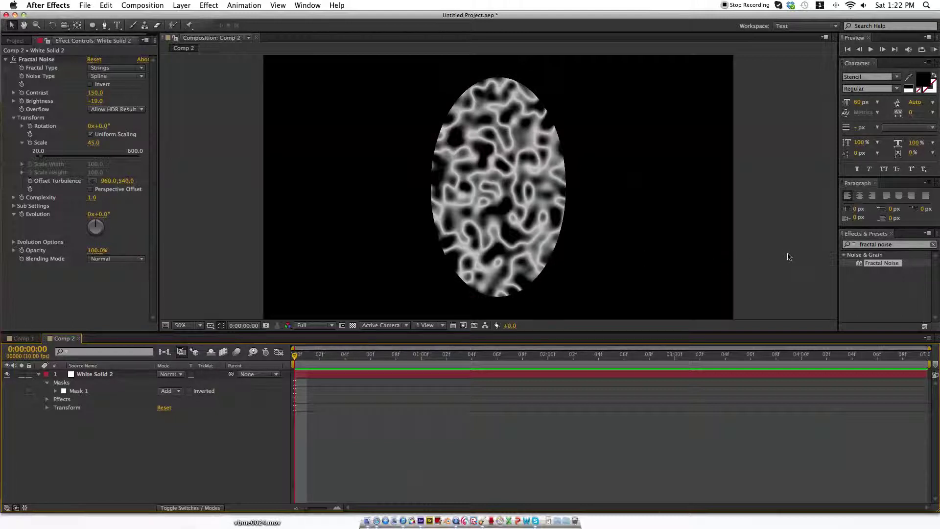
left_click(55, 391)
left_click_drag(165, 408, 181, 410)
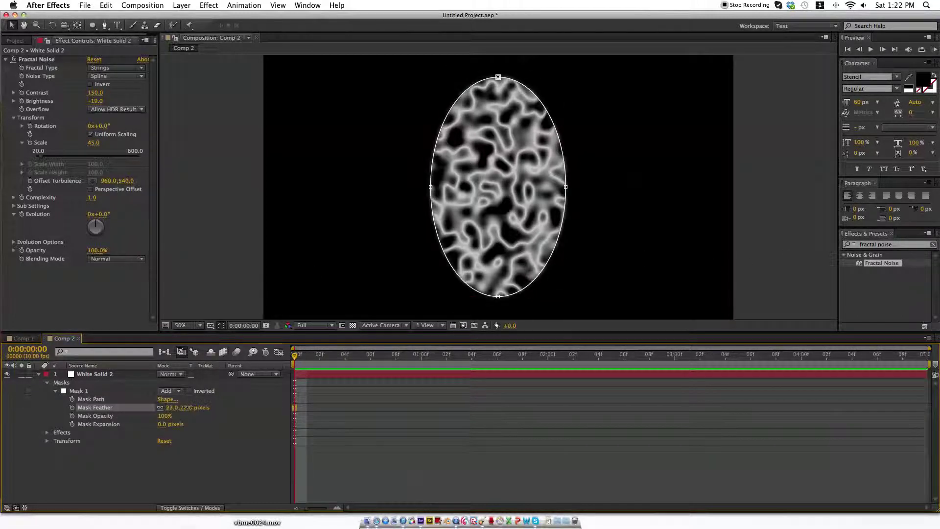
left_click(185, 407)
type("33")
key("Return")
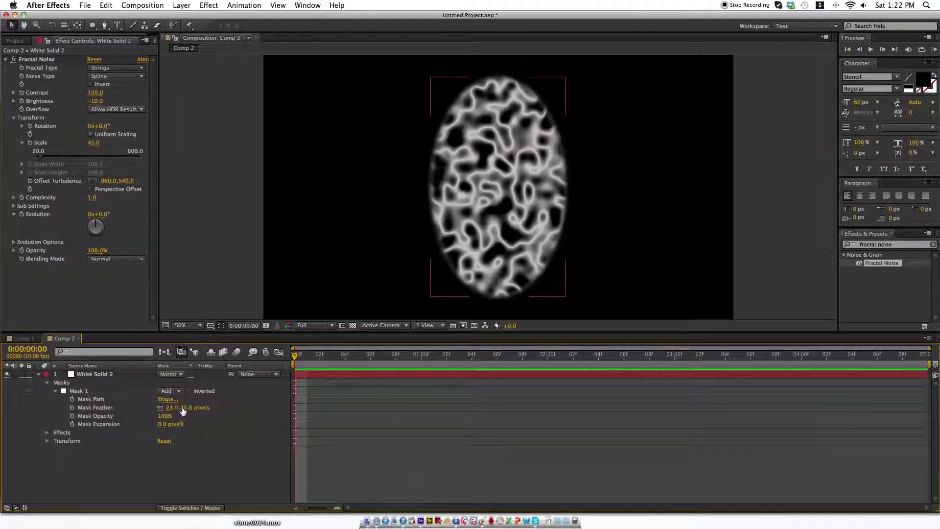
left_click_drag(184, 408, 189, 409)
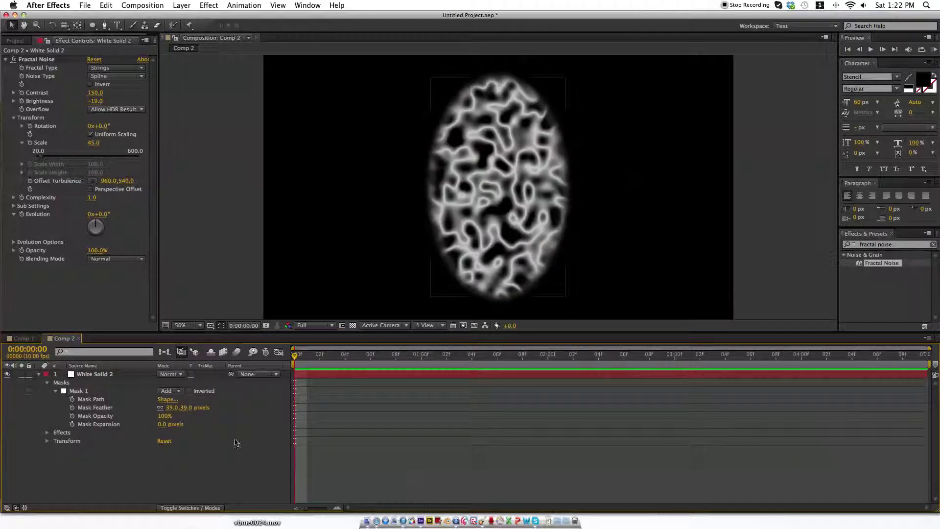
left_click(903, 246)
- Search 'rough' and apply Roughen Edges to White Solid 2
left_click(903, 246)
type("rough")
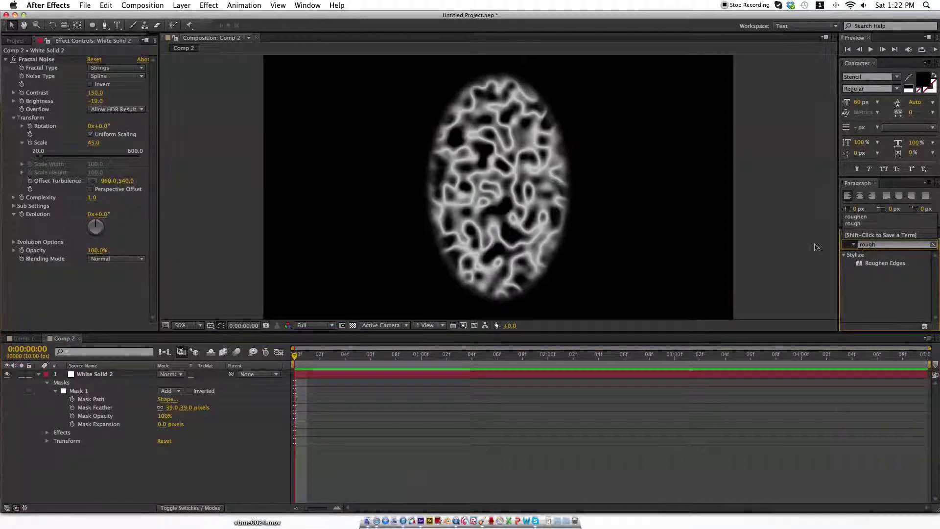
left_click(888, 265)
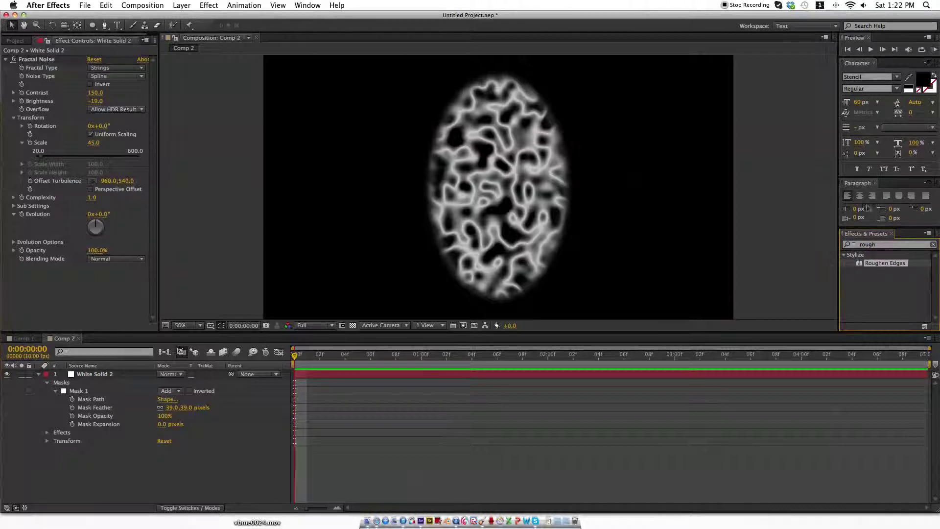
left_click_drag(876, 267, 106, 375)
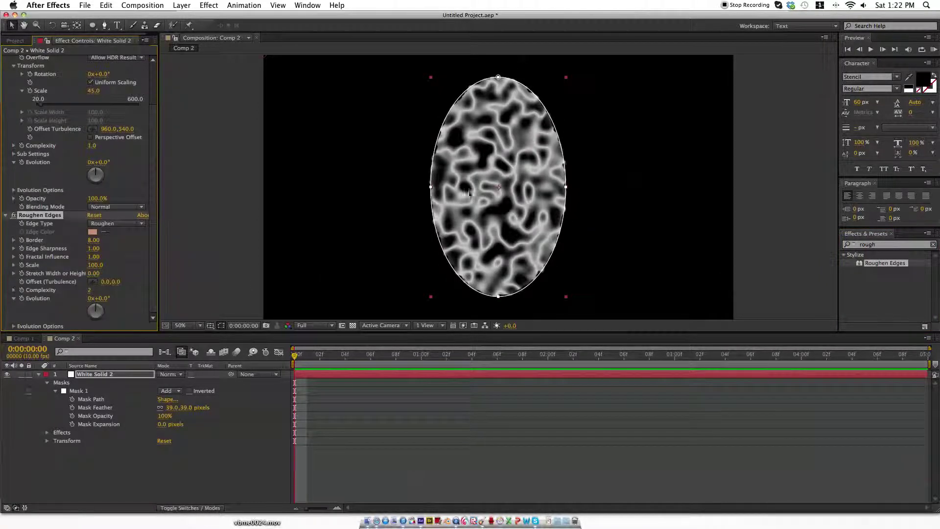
- Hide the mask outline and compare with Comp 1 at 50% zoom
left_click(223, 327)
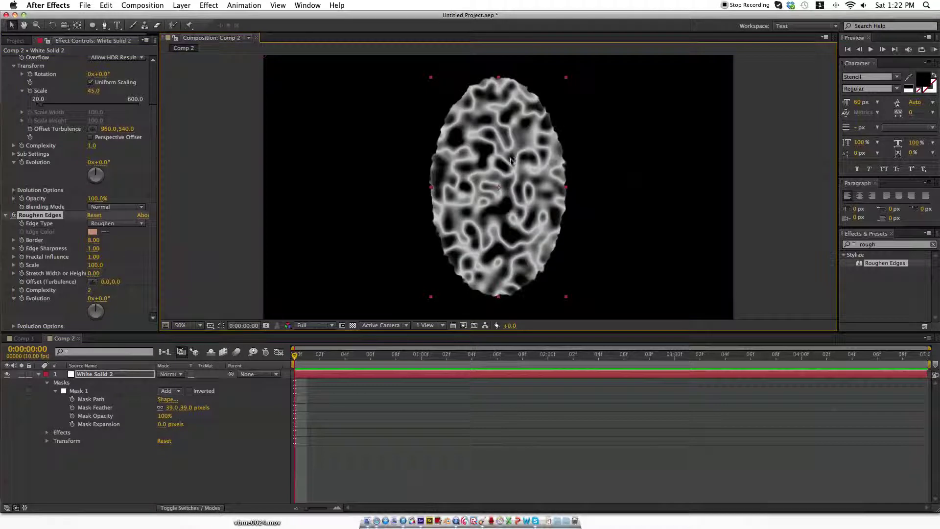
left_click(22, 338)
key("period")
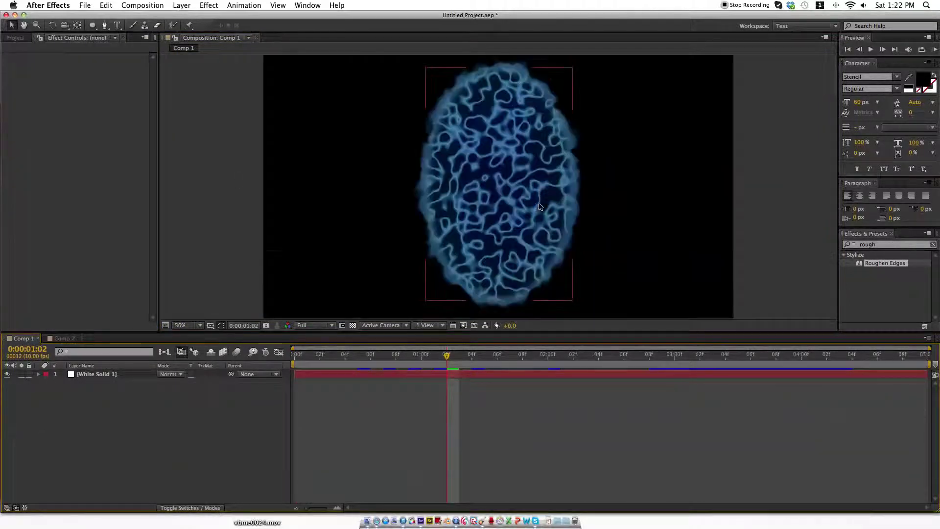
- In Comp 2, set Roughen Edges Border to 26.80 and Edge Sharpness to 2.64
left_click(53, 341)
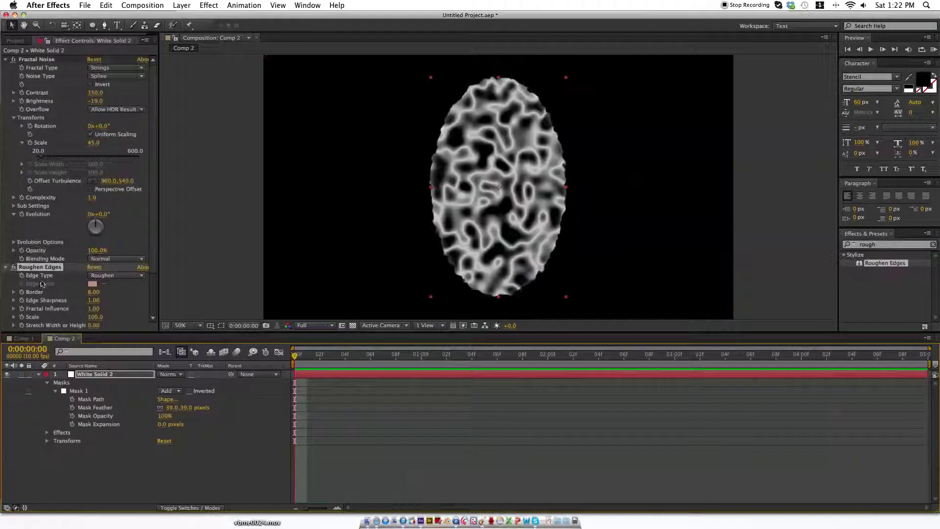
left_click_drag(92, 292, 159, 292)
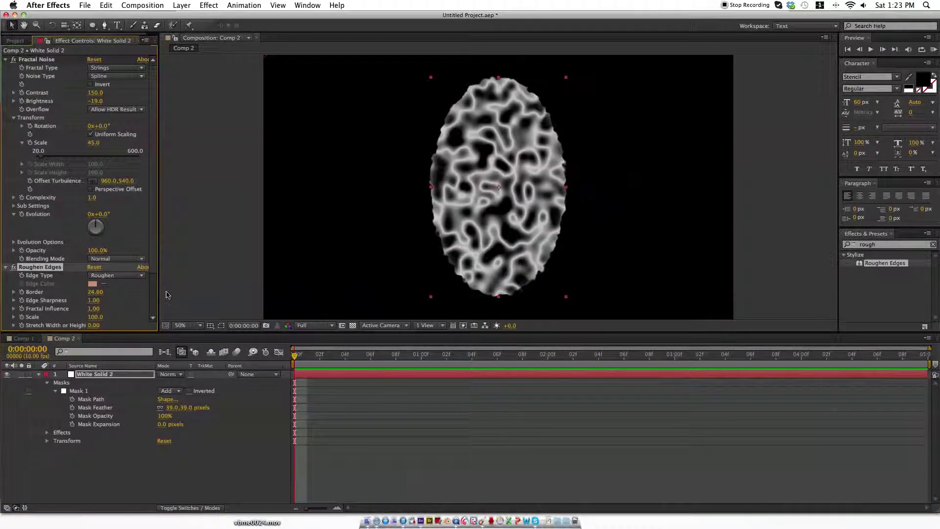
left_click_drag(107, 293, 118, 294)
scroll(100, 299, "down", 3)
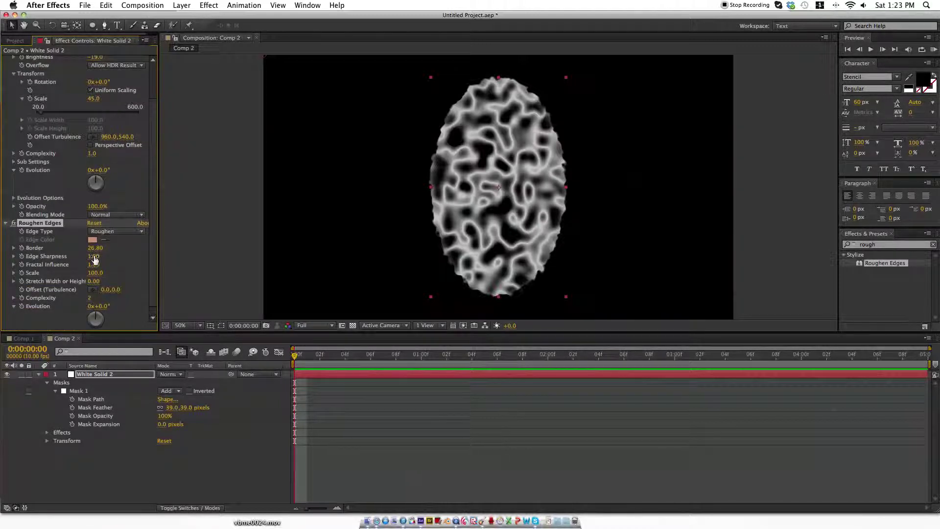
left_click_drag(95, 260, 145, 257)
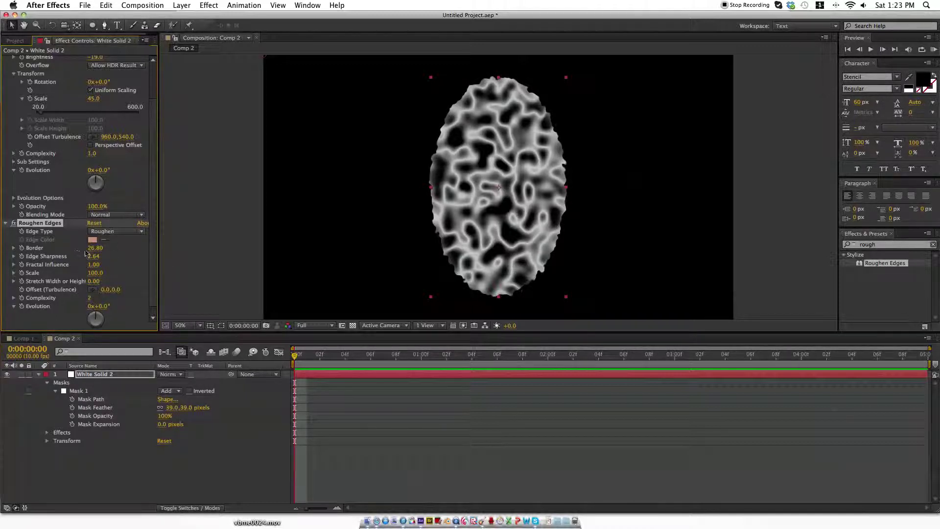
left_click(89, 301)
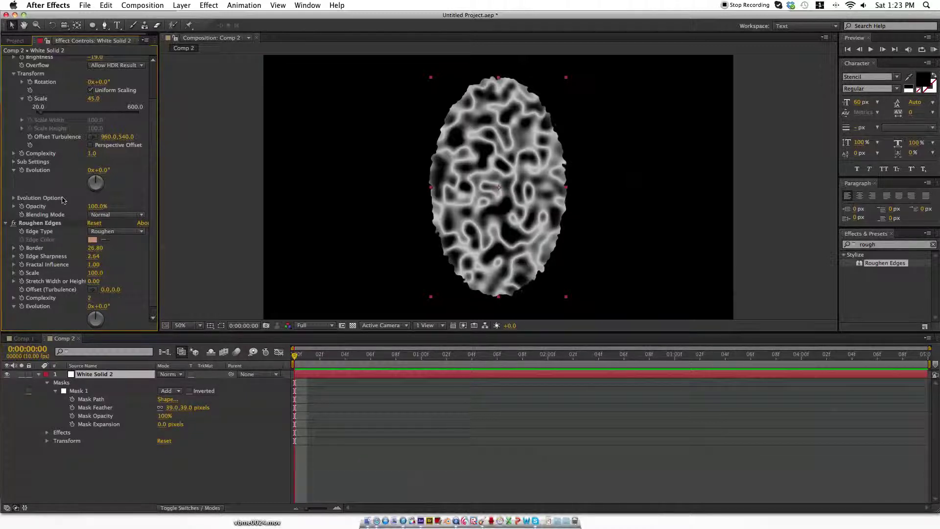
scroll(50, 146, "up", 3)
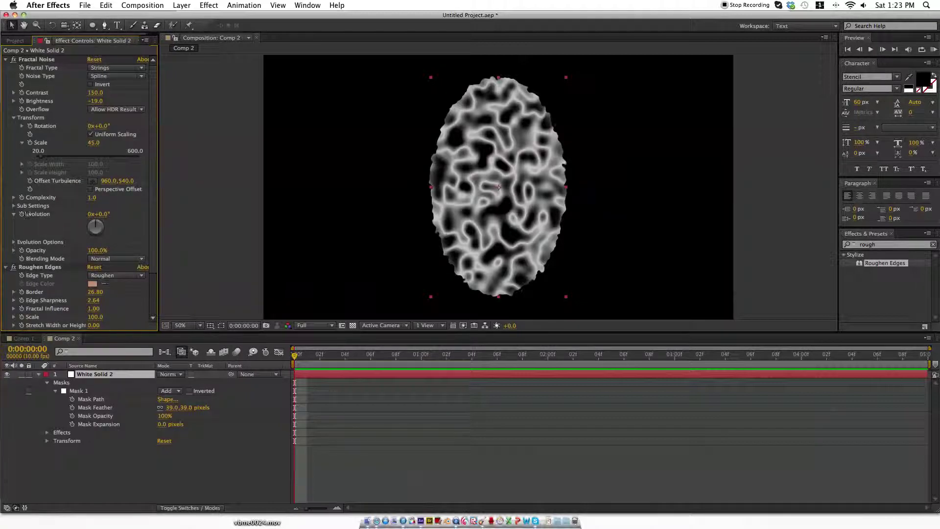
- Add the expression time*100 to White Solid 2's Fractal Noise Evolution property
left_click(39, 375)
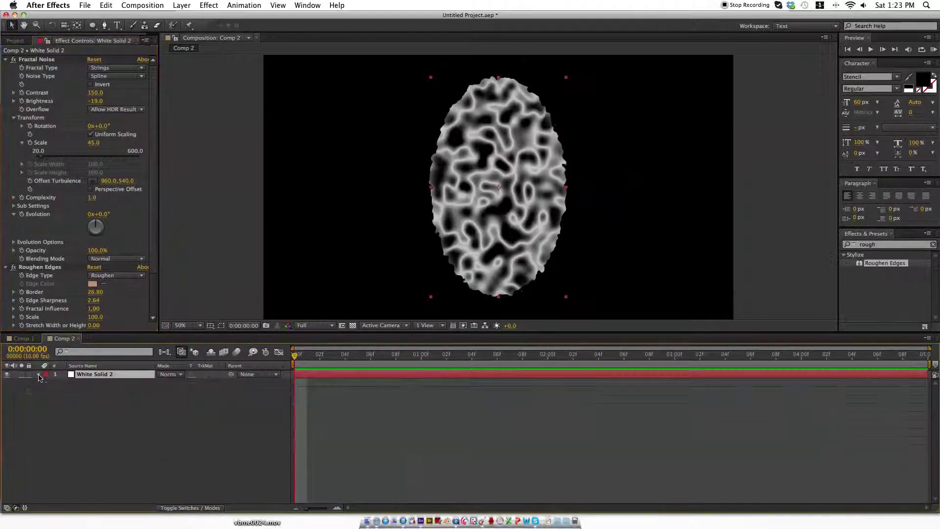
left_click(21, 215, "alt")
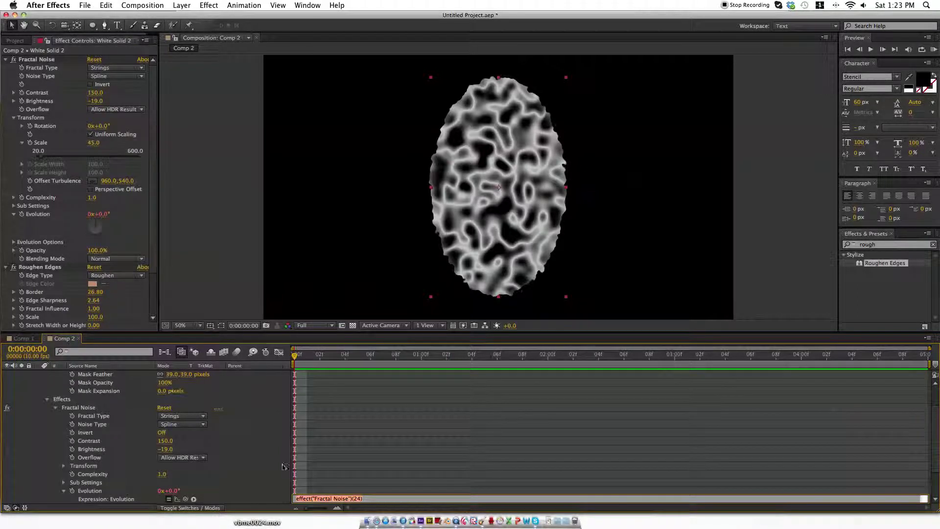
key("e")
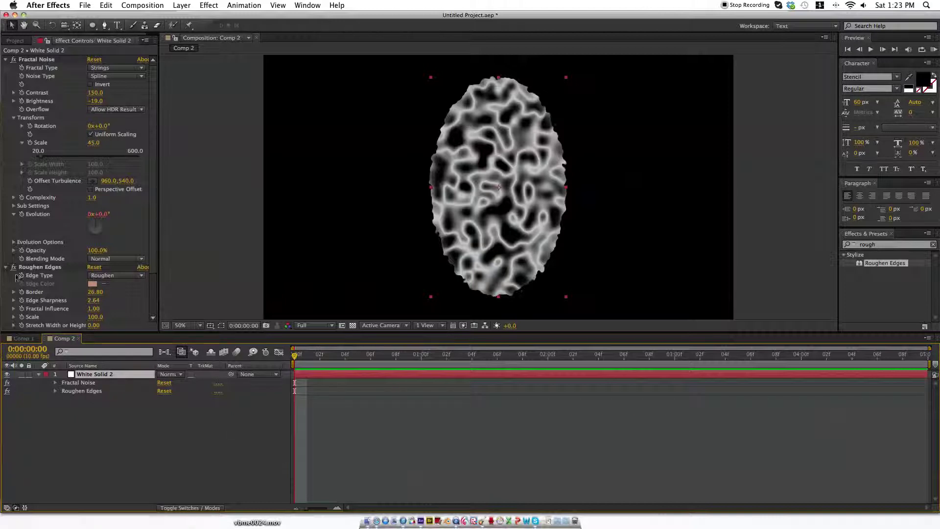
left_click(24, 216)
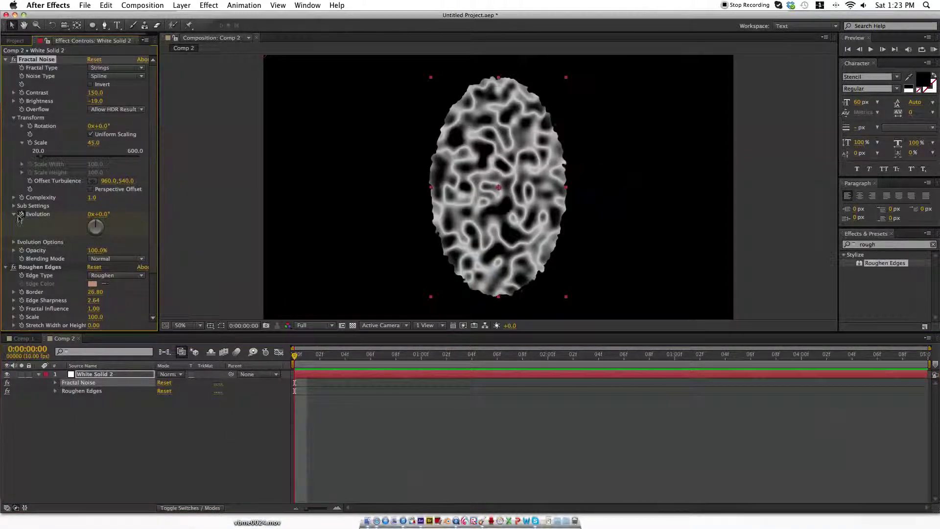
left_click(21, 215, "alt")
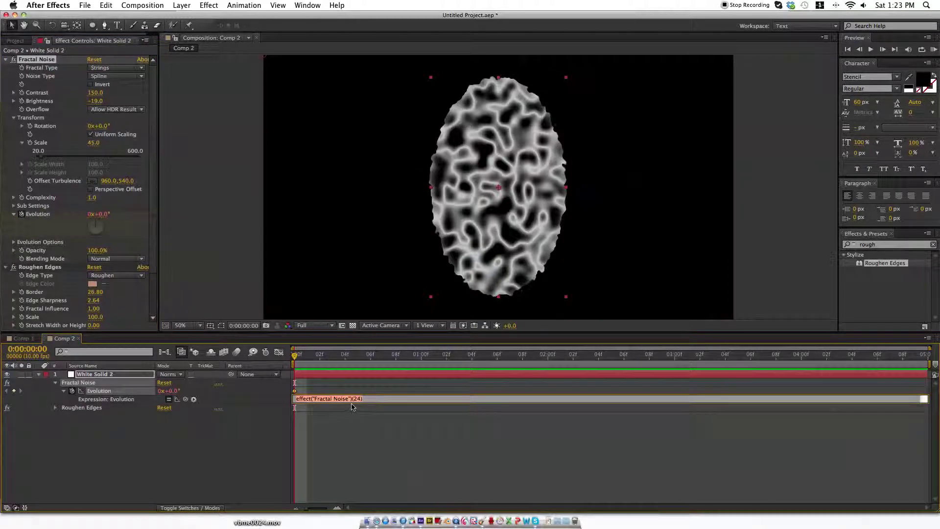
type("time")
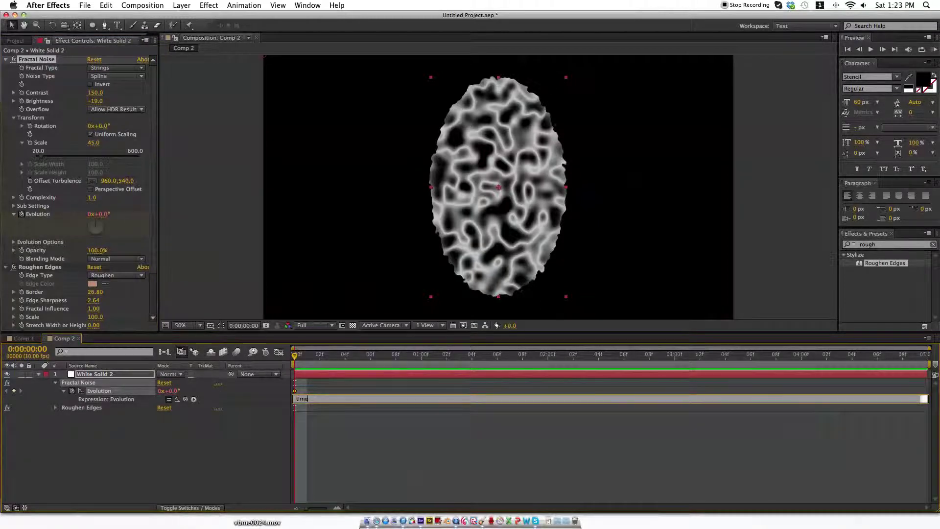
key("KP_Enter")
- Commit the expression and scrub the timeline to confirm the noise animates
left_click(320, 434)
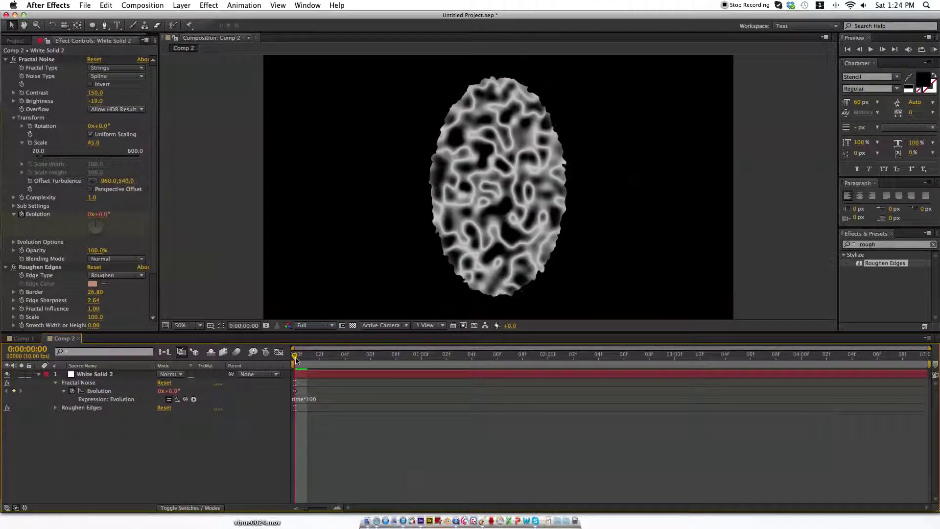
left_click_drag(295, 359, 320, 356)
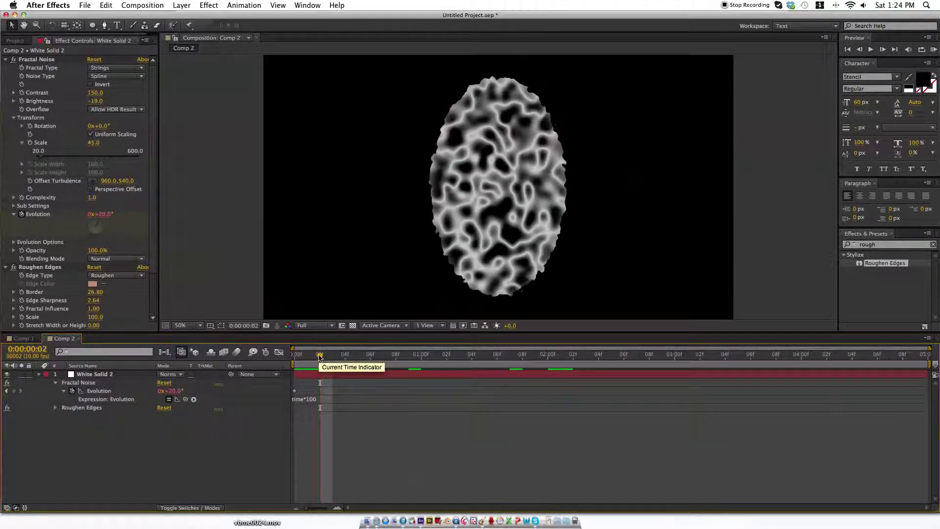
left_click_drag(319, 358, 205, 360)
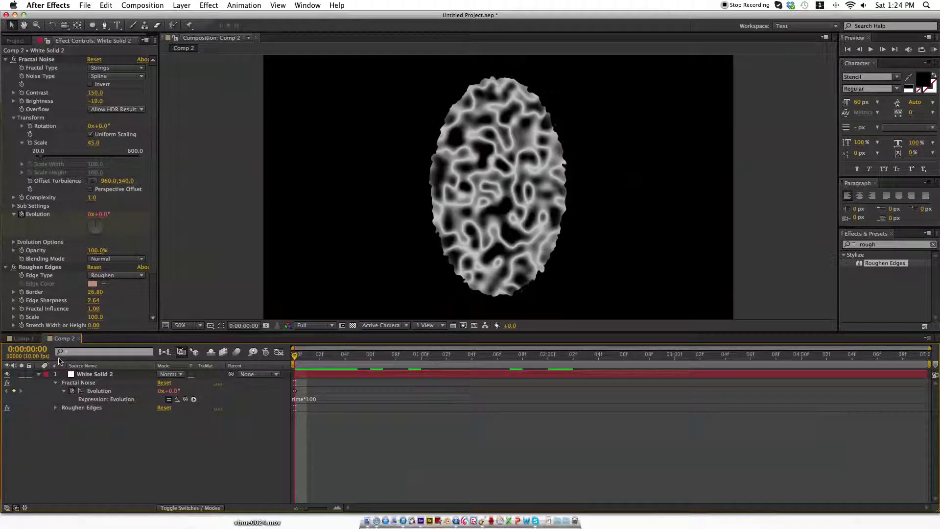
- Reset Roughen Edges Evolution to 0 revolutions and 0 degrees
scroll(57, 239, "down", 4)
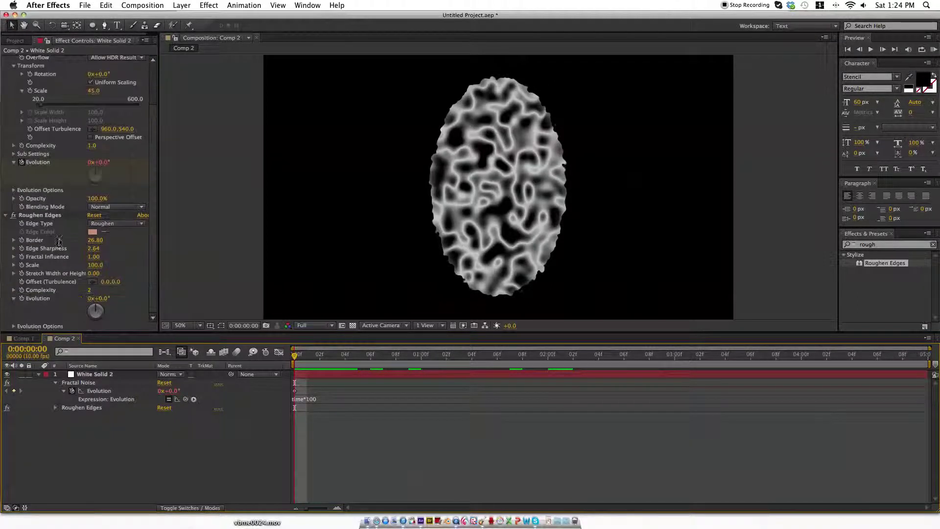
mouse_move(94, 312)
left_mouse_down()
mouse_move(113, 310)
mouse_move(108, 323)
mouse_move(88, 319)
mouse_move(87, 307)
mouse_move(117, 313)
mouse_move(95, 321)
mouse_move(96, 303)
left_mouse_up()
left_click(91, 298)
type("0")
key("Return")
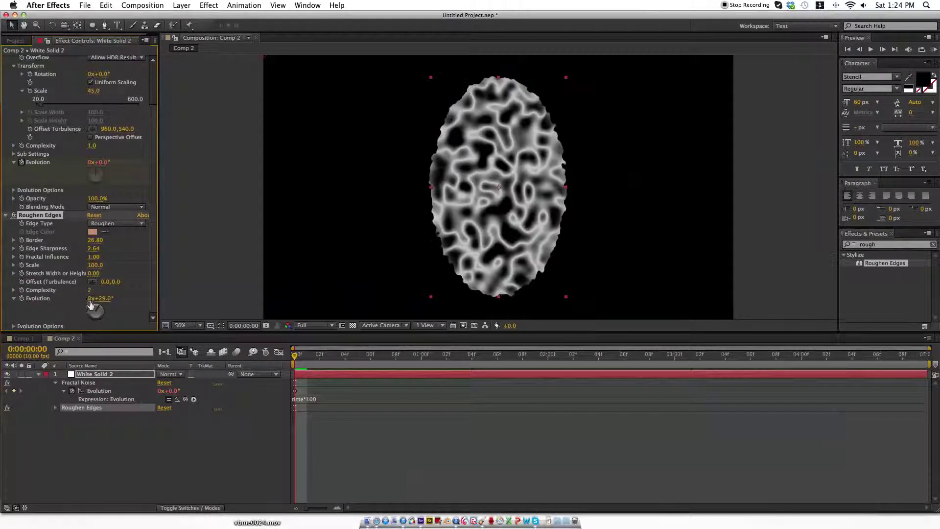
left_click(99, 298)
type("0")
key("Return")
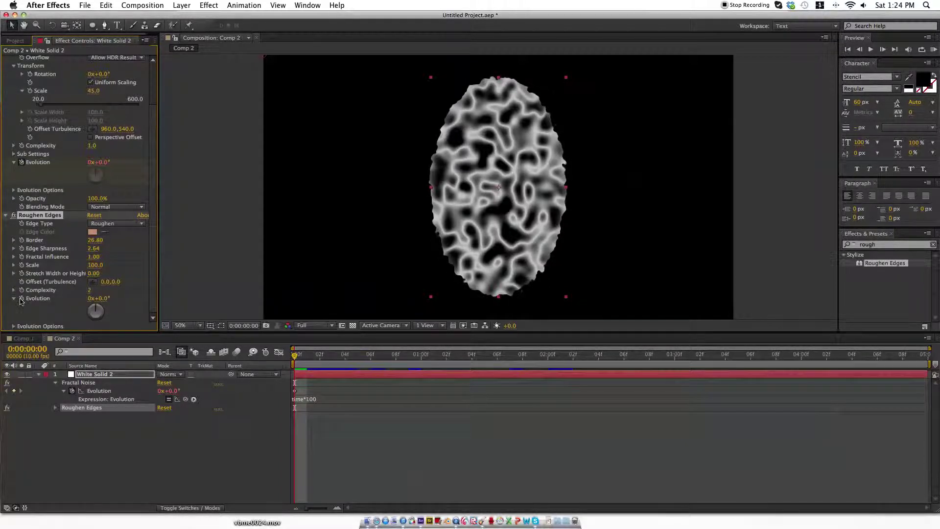
- Drive Roughen Edges Evolution with the expression time*150 and preview the animation
left_click(21, 298, "alt")
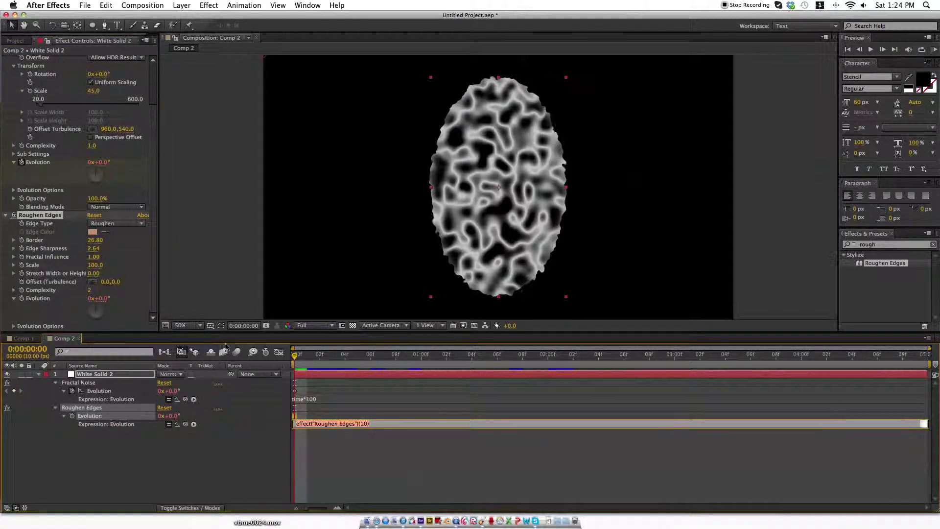
type("time")
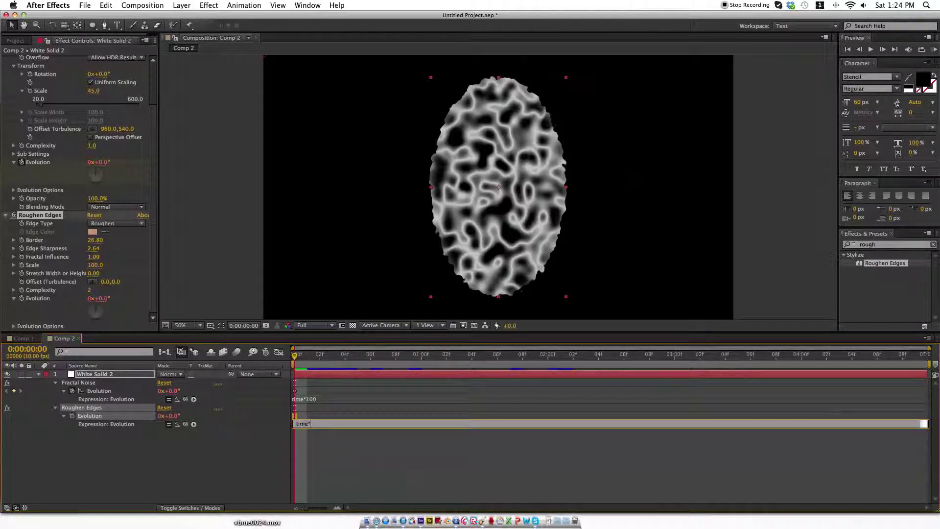
type("*150")
key("Return")
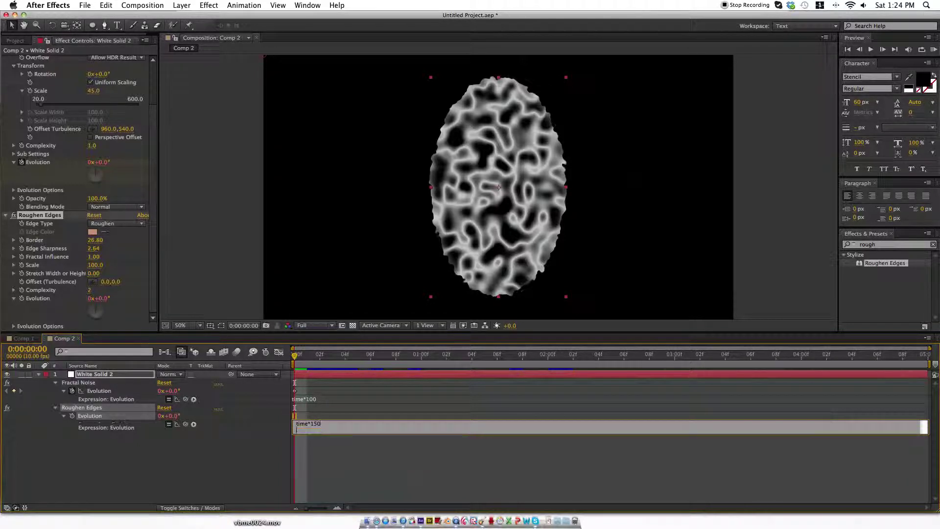
left_click(273, 481)
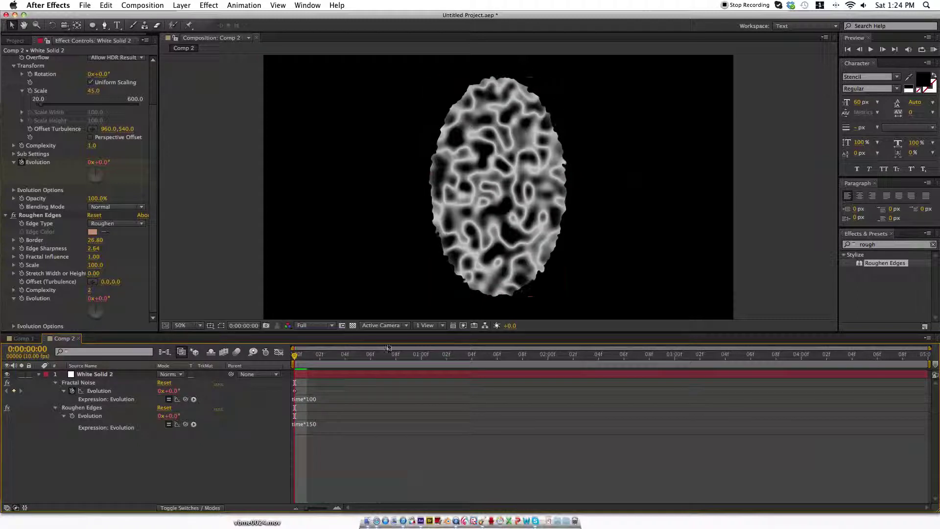
key("KP_0")
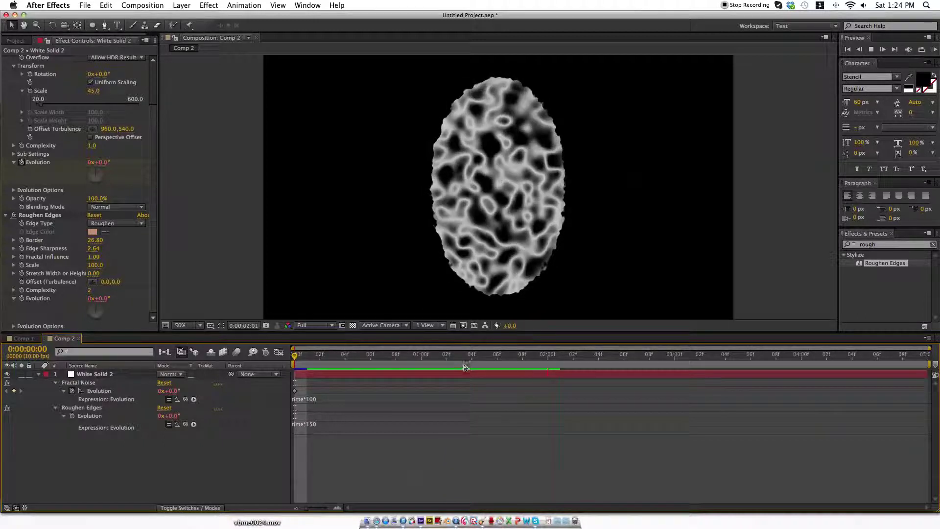
key("space")
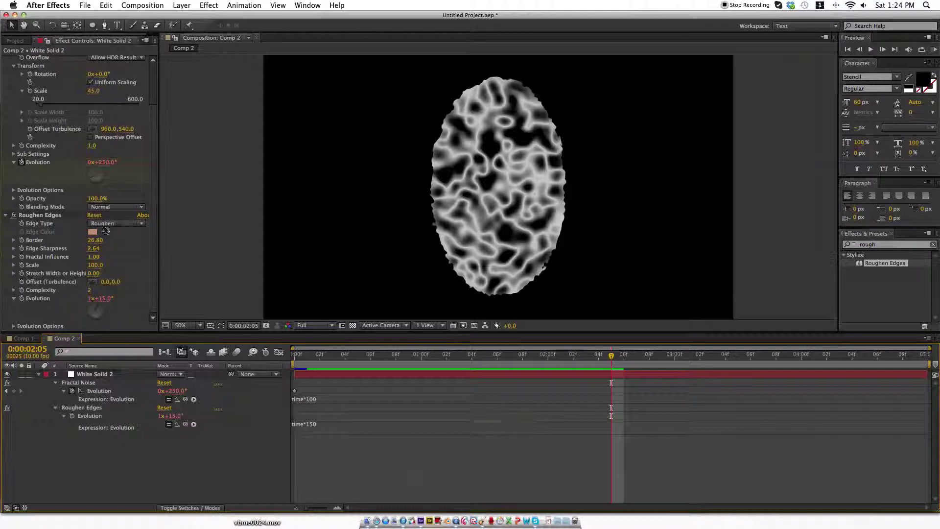
- Scrub White Solid 2's Roughen Edges Scale from 142 down to 122, then reselect the layer
left_click_drag(95, 265, 116, 266)
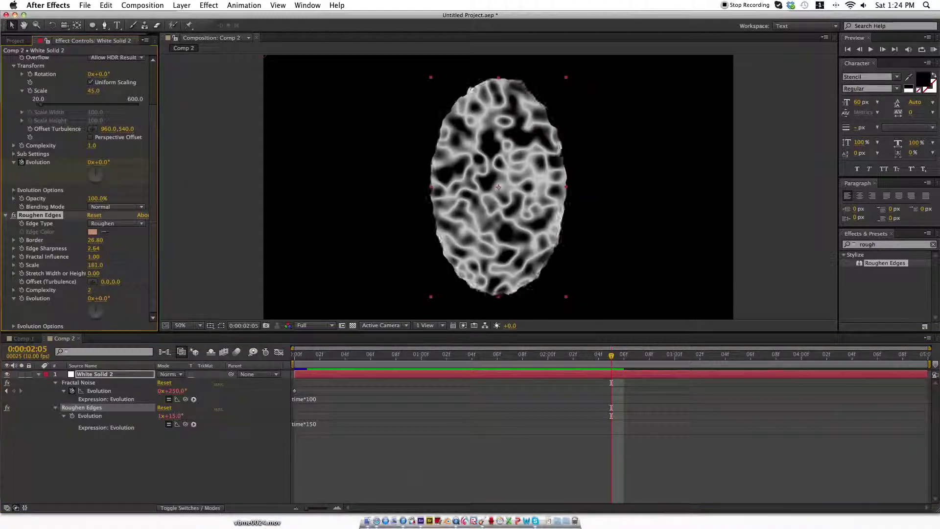
left_click_drag(108, 271, 104, 270)
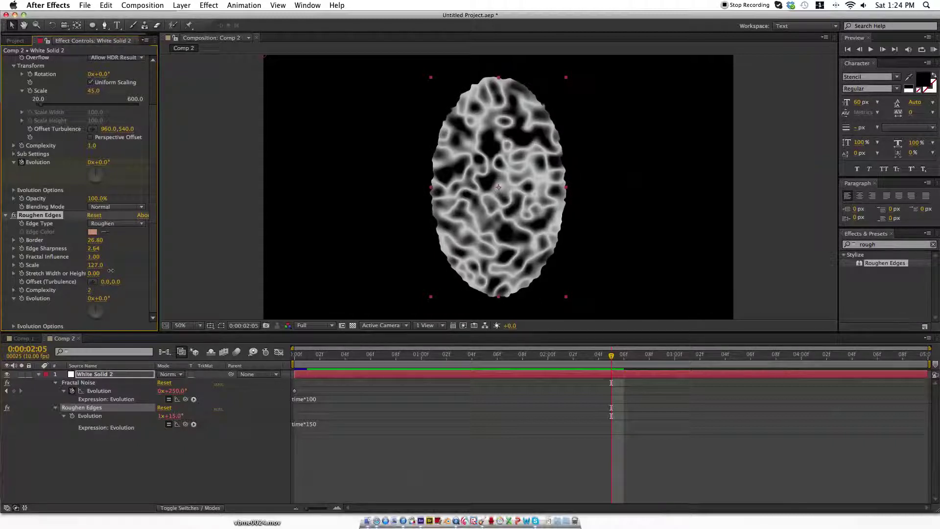
left_click_drag(110, 270, 108, 271)
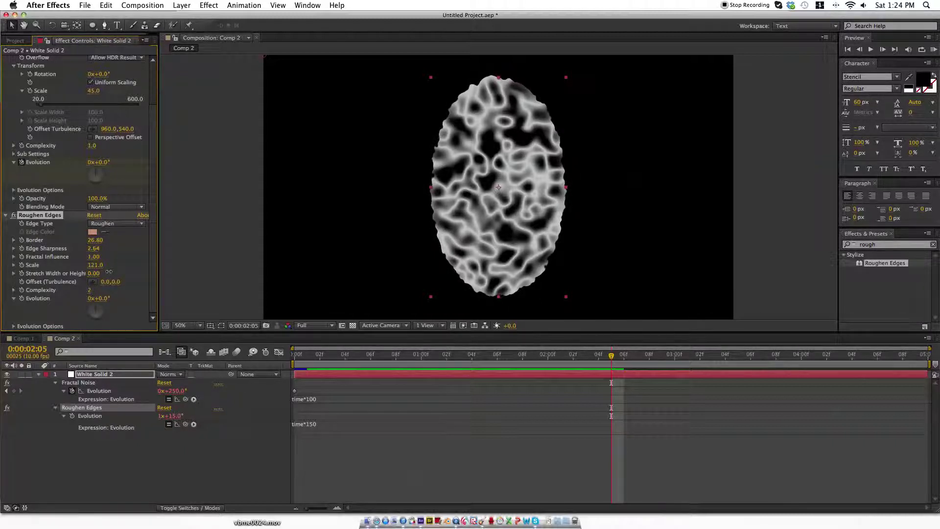
left_click_drag(109, 272, 107, 256)
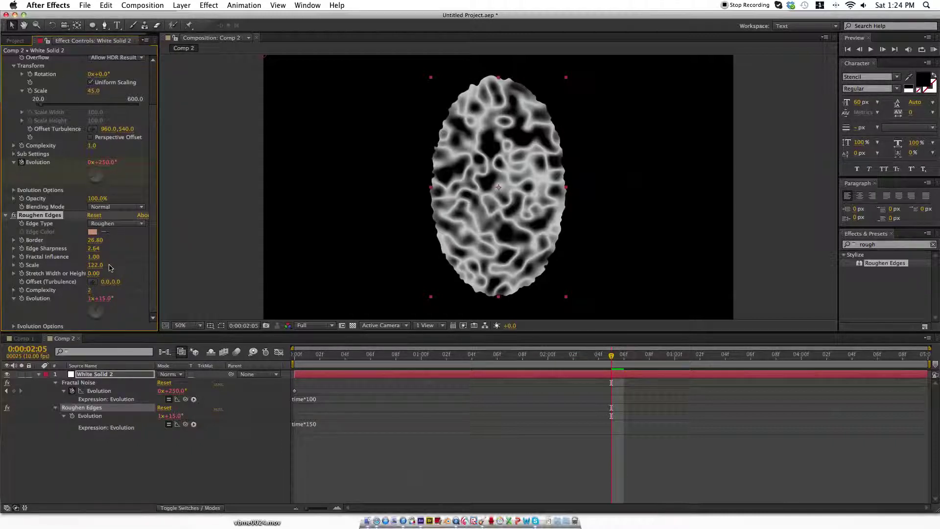
left_click(205, 224)
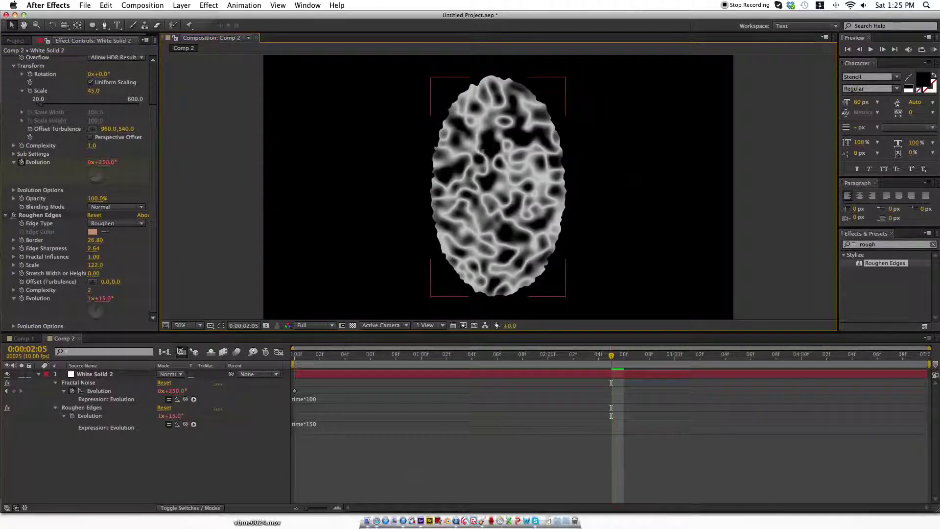
left_click(98, 375)
left_click(38, 374)
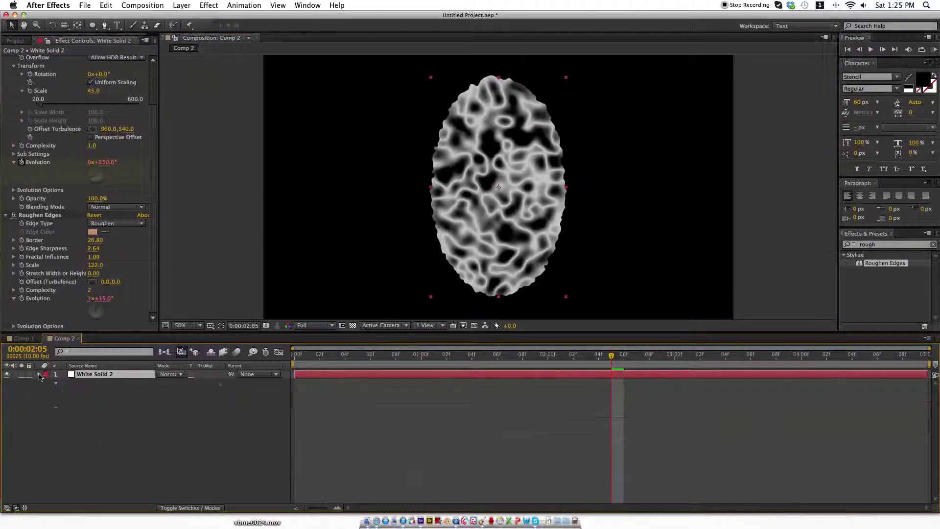
key("m")
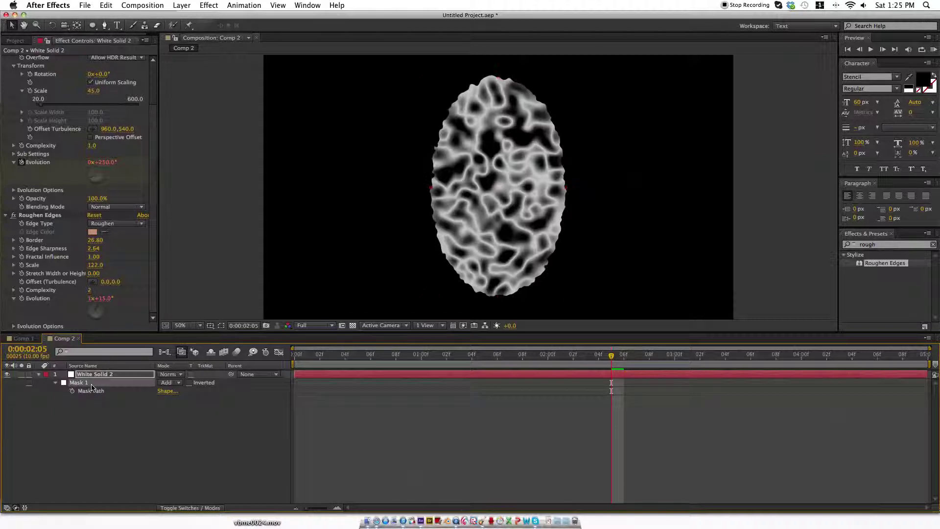
key("super+d")
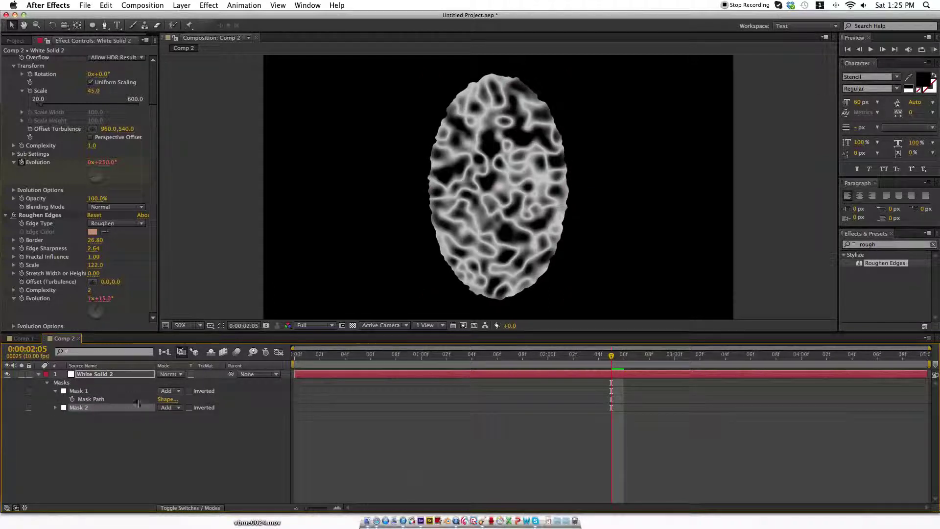
left_click(173, 407)
left_click(174, 436)
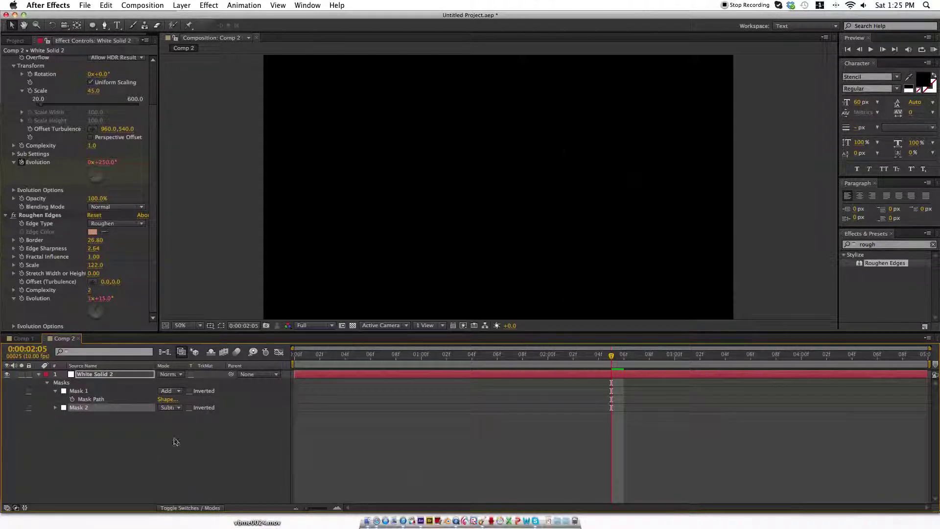
left_click(55, 408)
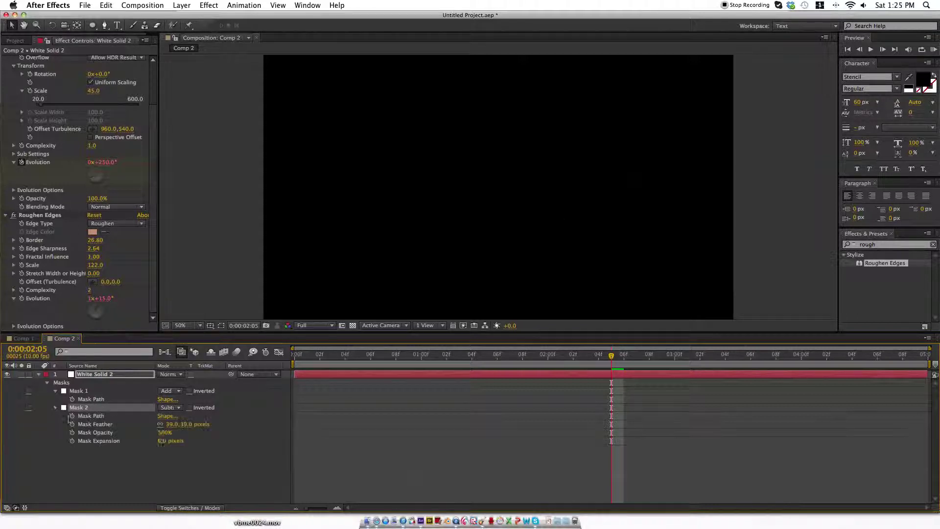
left_click(182, 424)
left_click_drag(181, 424, 315, 430)
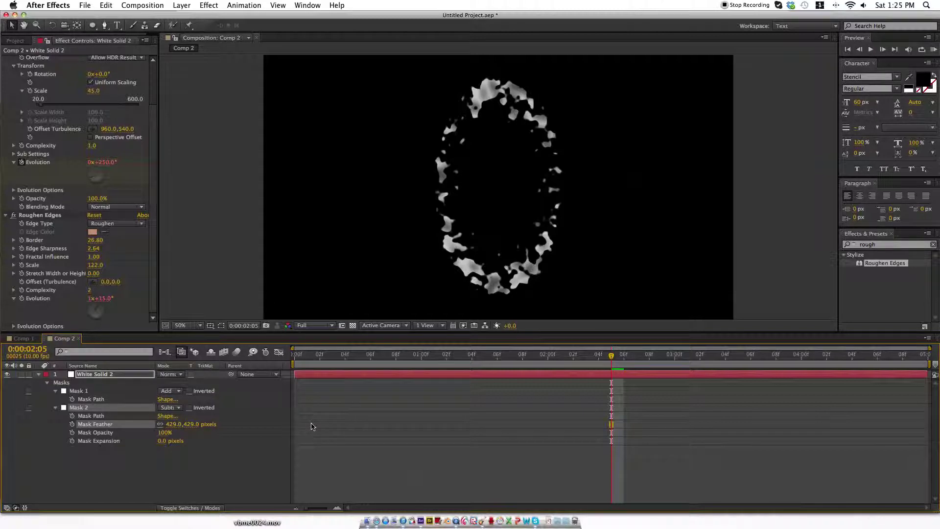
key("super+z")
key("super+z")
key("super+z")
key("super+z")
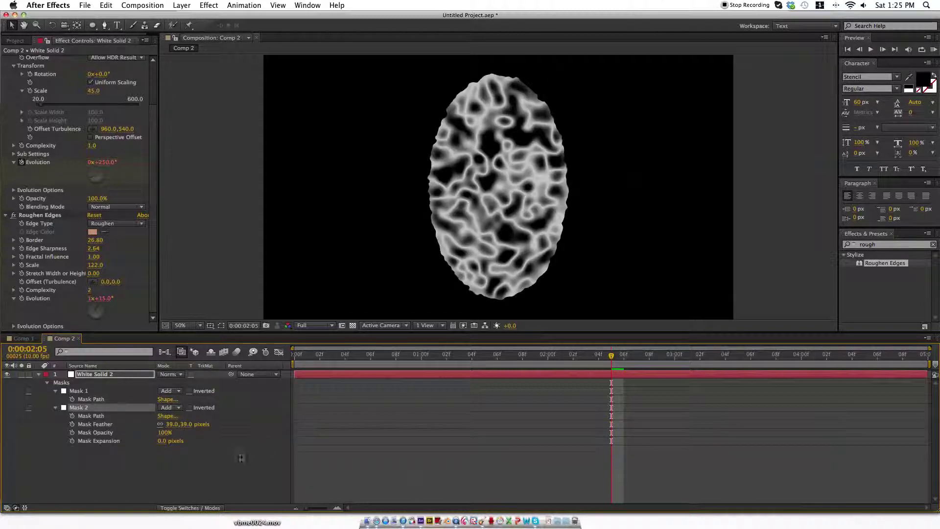
key("Delete")
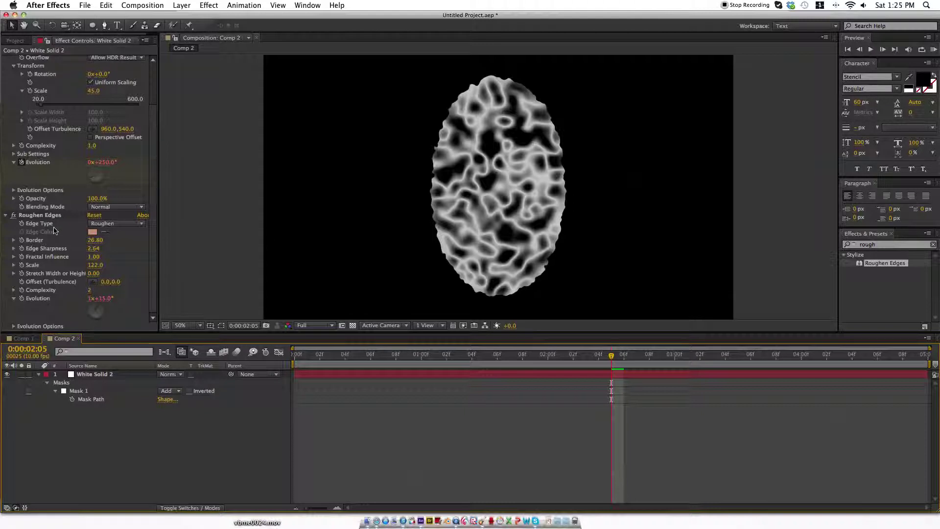
- Inspect the masks on Comp 1's White Solid 1 layer for comparison
left_click(22, 338)
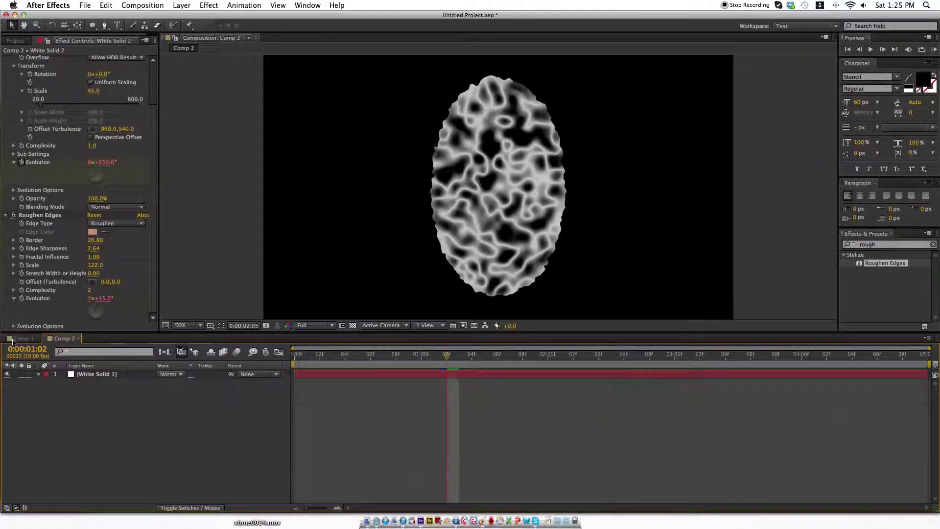
left_click(427, 247)
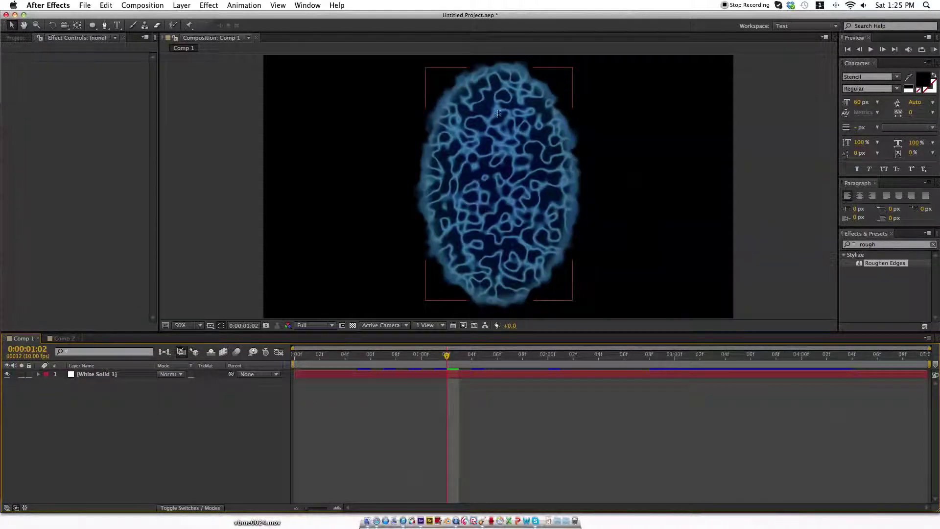
left_click(592, 124)
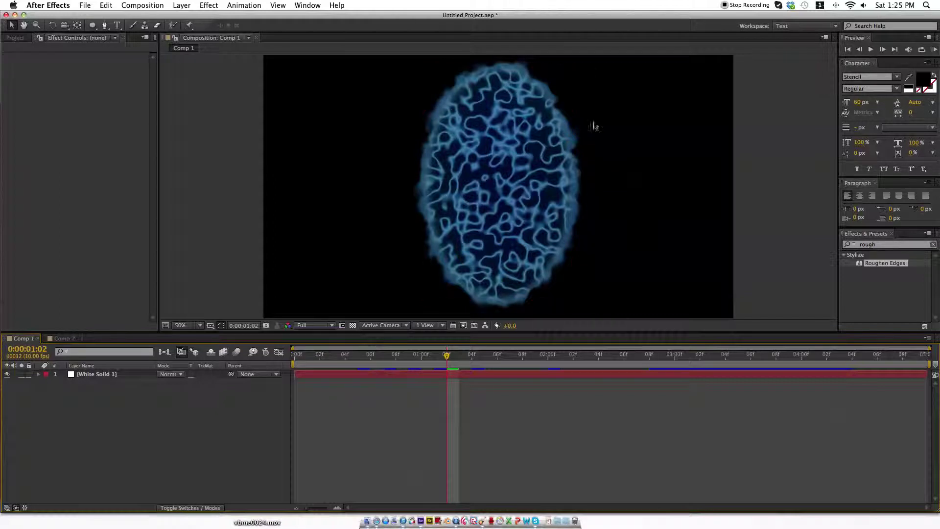
left_click(118, 374)
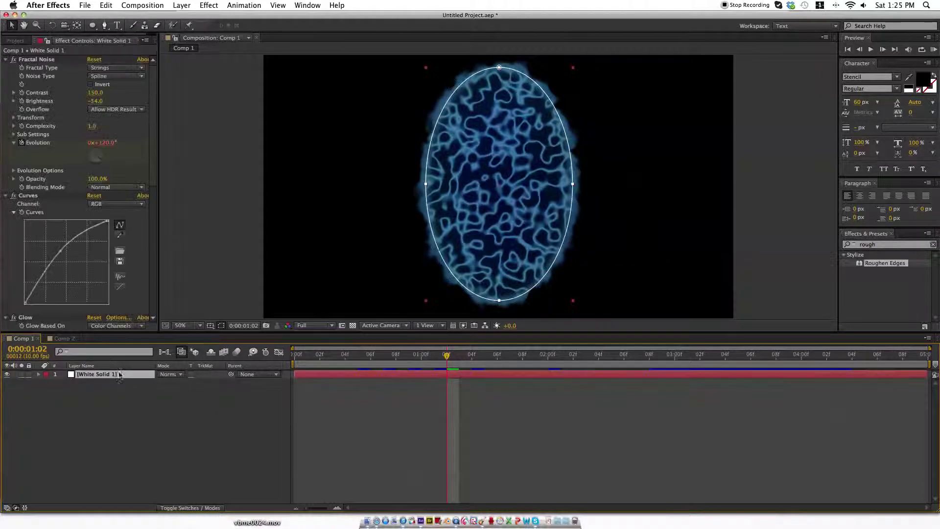
left_click(39, 374)
left_click(51, 399)
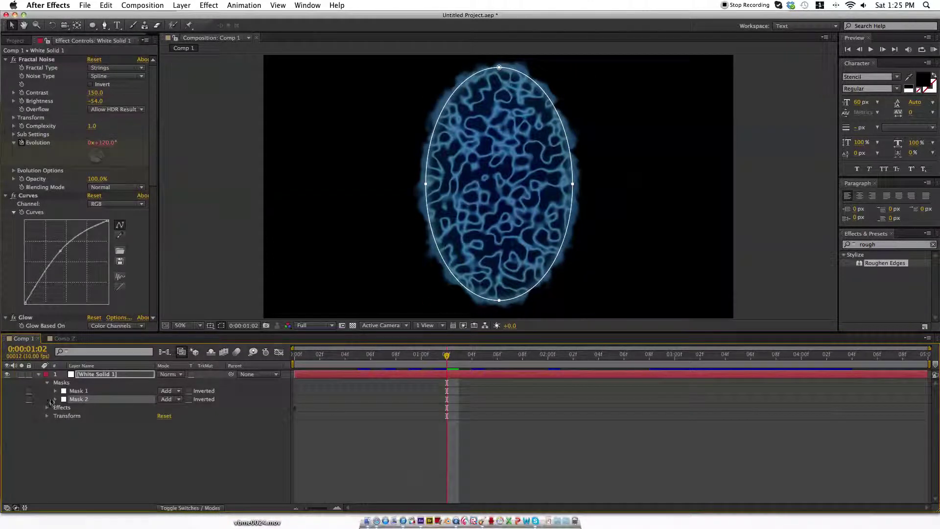
left_click(55, 399)
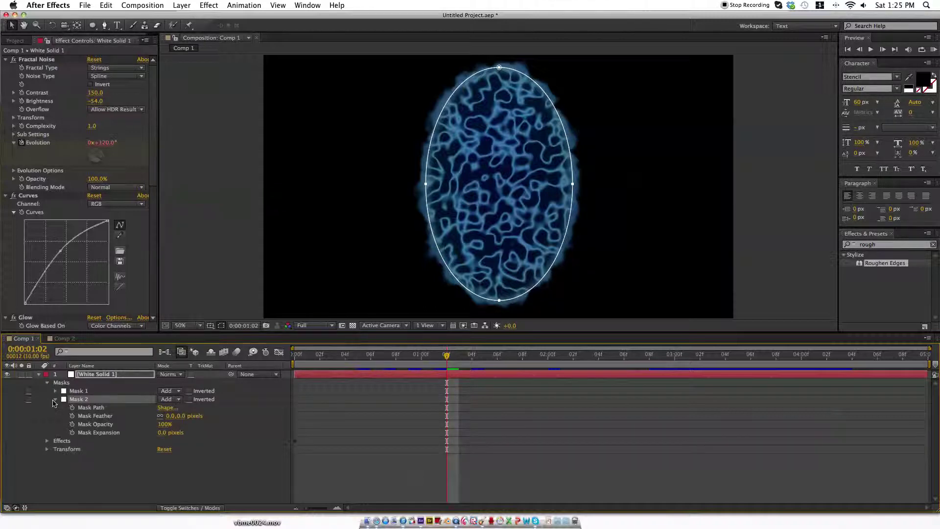
left_click(55, 399)
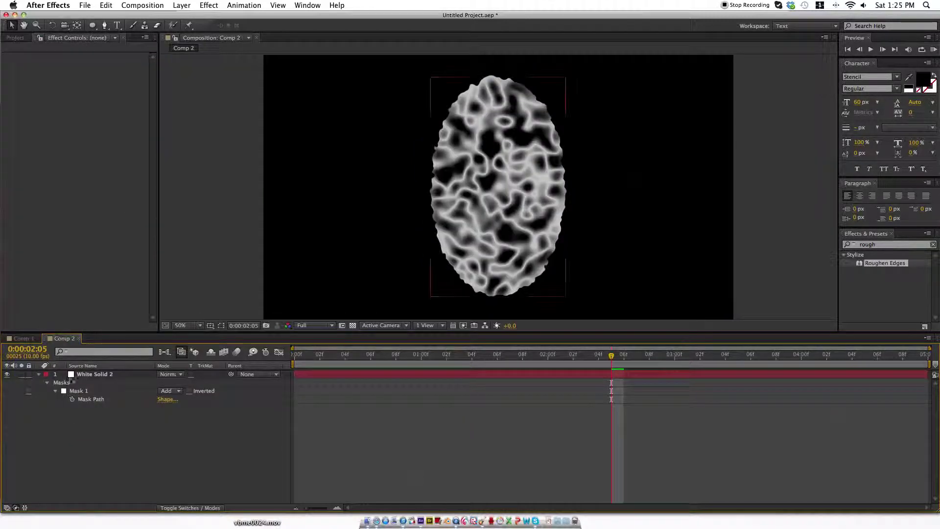
- In Comp 2, duplicate Mask 1, raise Roughen Edges border to 80.30, set noise evolution to 250°
left_click(64, 338)
left_click(69, 391)
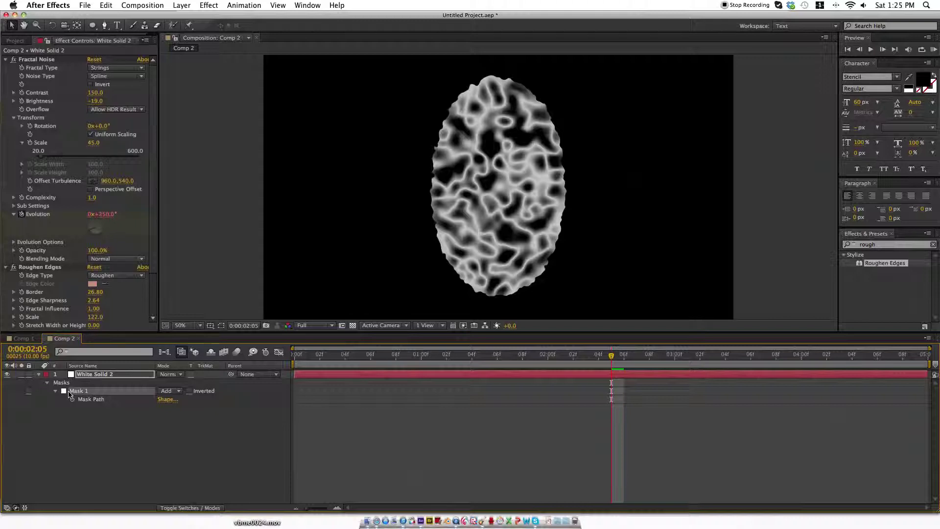
key("super+v")
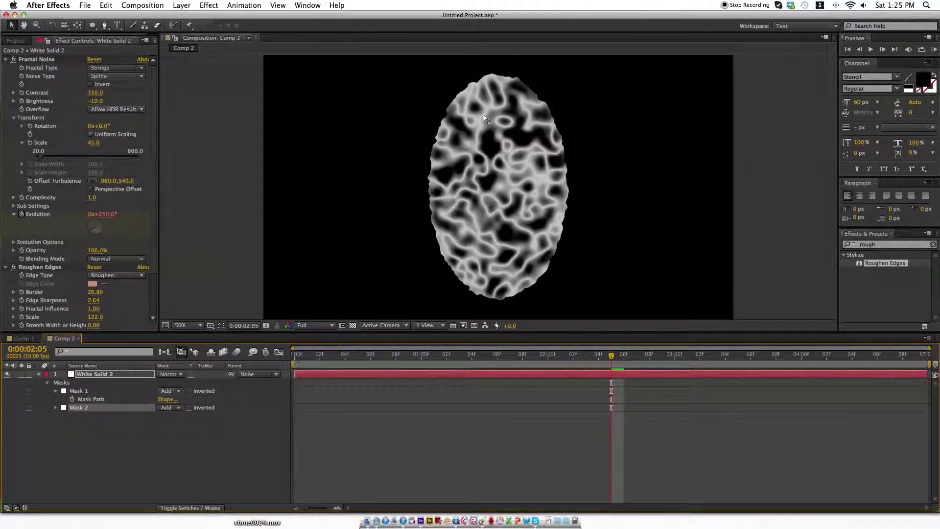
left_click_drag(100, 292, 389, 276)
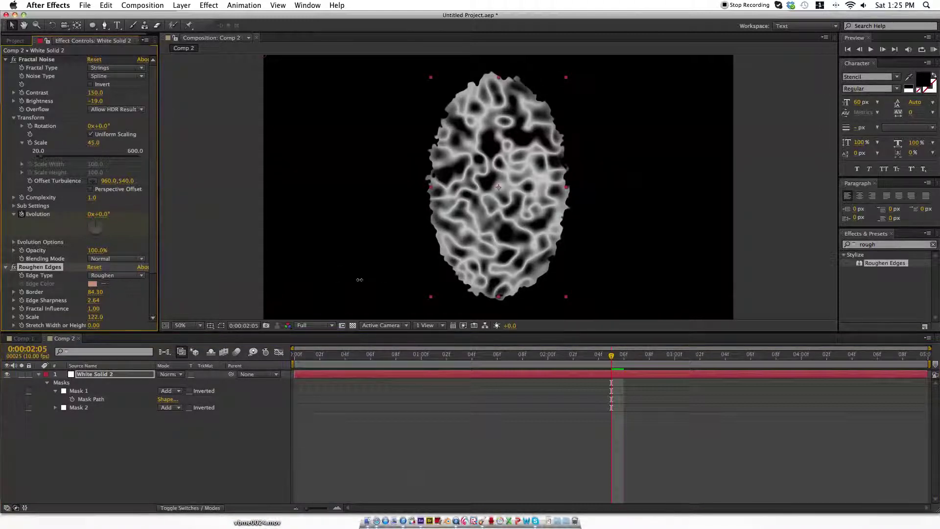
left_click_drag(336, 283, 336, 285)
left_click(177, 163)
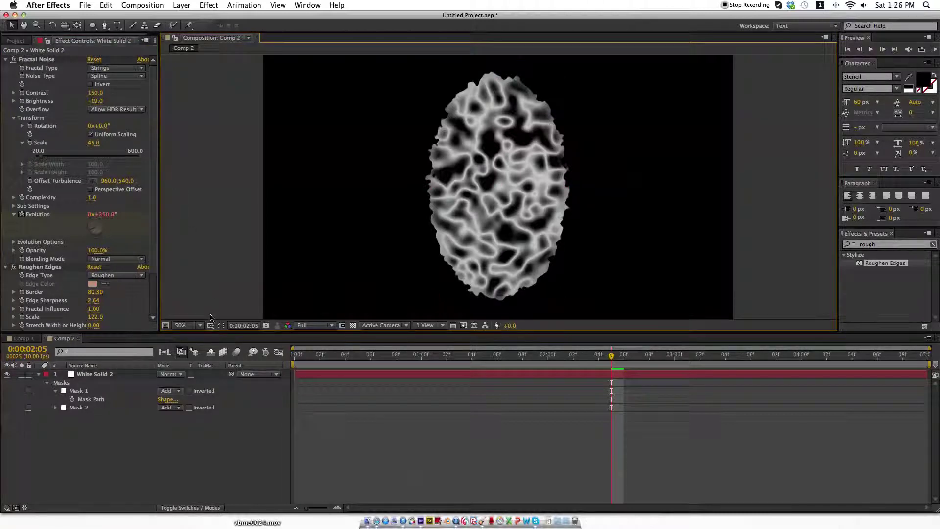
left_click(27, 339)
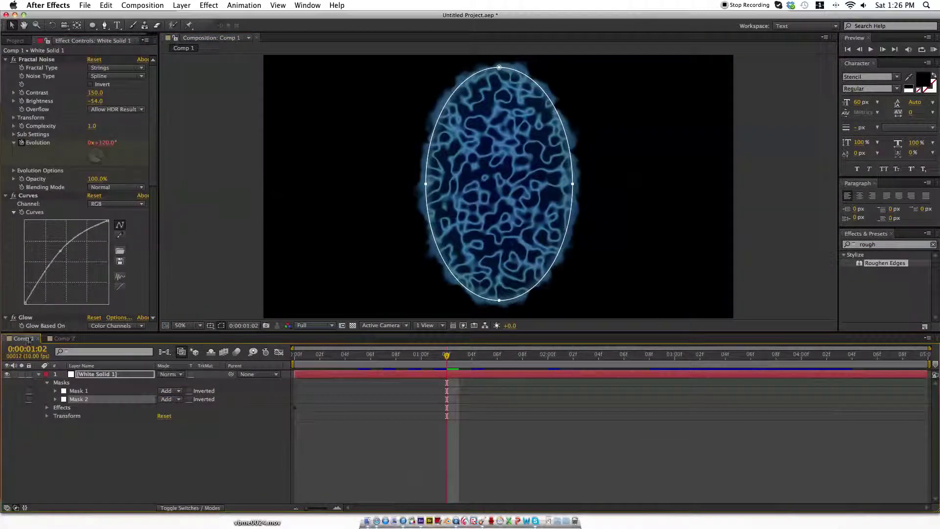
- Review Mask 1 and Mask 2 on Comp 1's blue oval layer
scroll(111, 291, "down", 2)
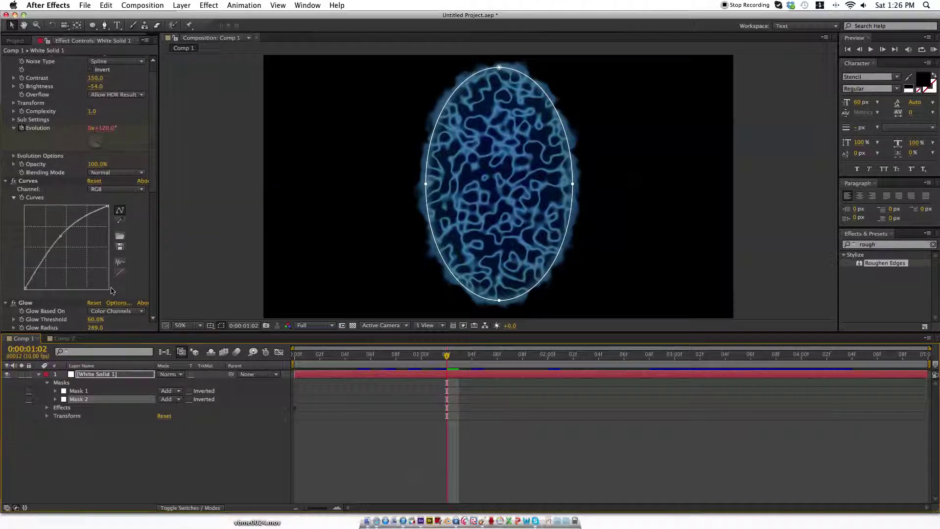
scroll(111, 292, "up", 2)
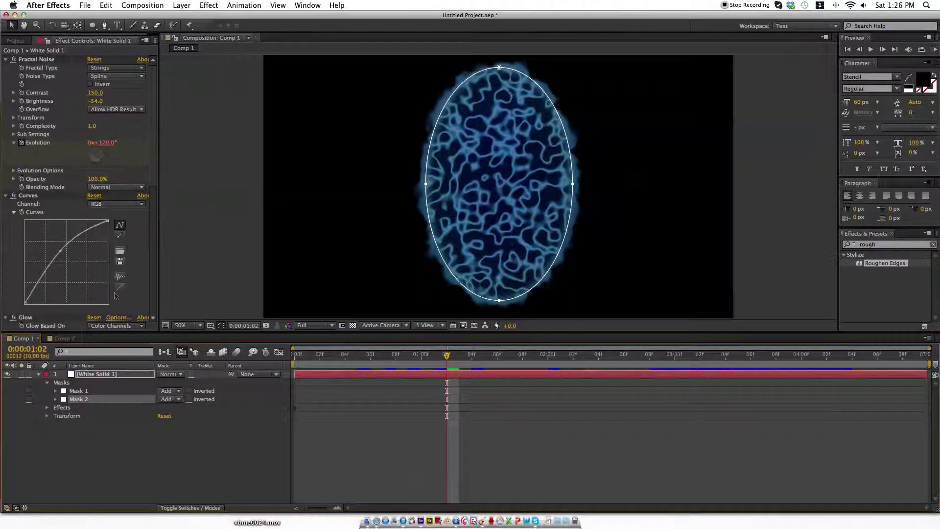
left_click(101, 390)
left_click(102, 399)
left_click(102, 391)
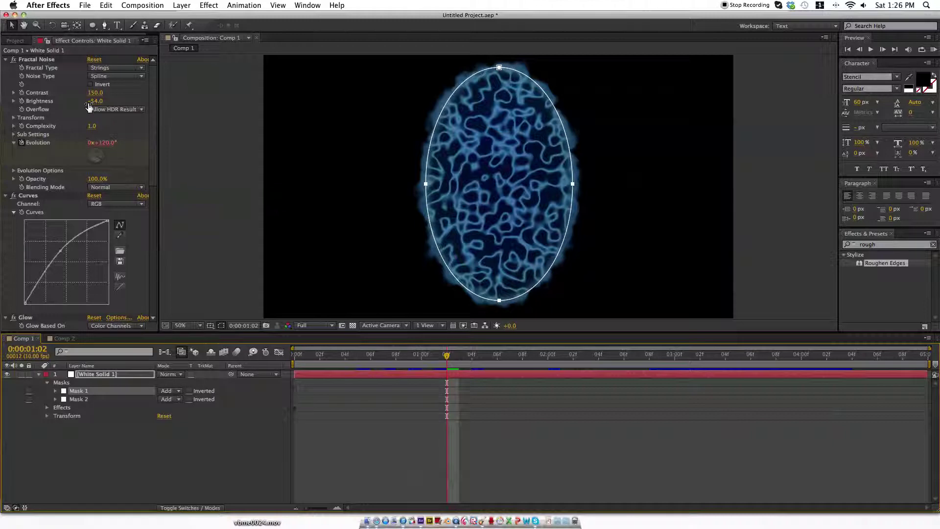
- Set Fractal Noise Brightness on Comp 2's White Solid 2 to -54
left_click(67, 338)
left_click(81, 374)
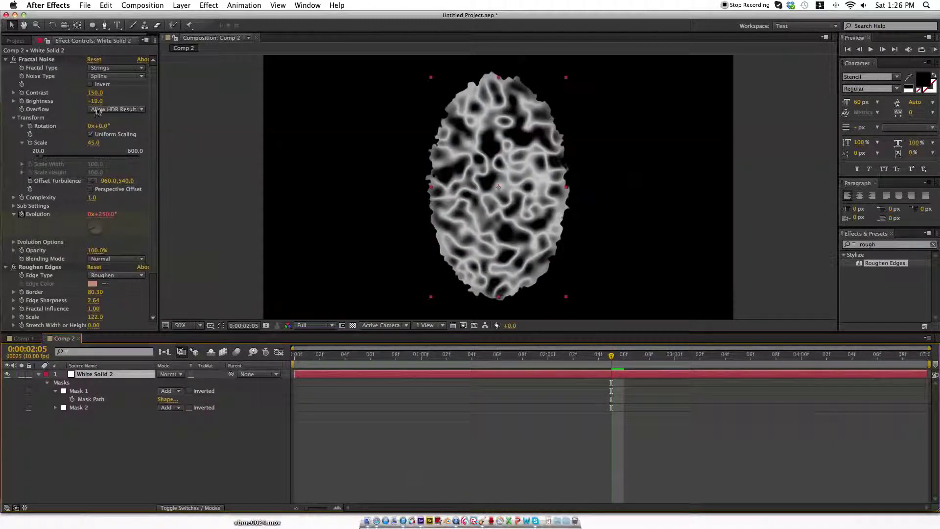
left_click(96, 101)
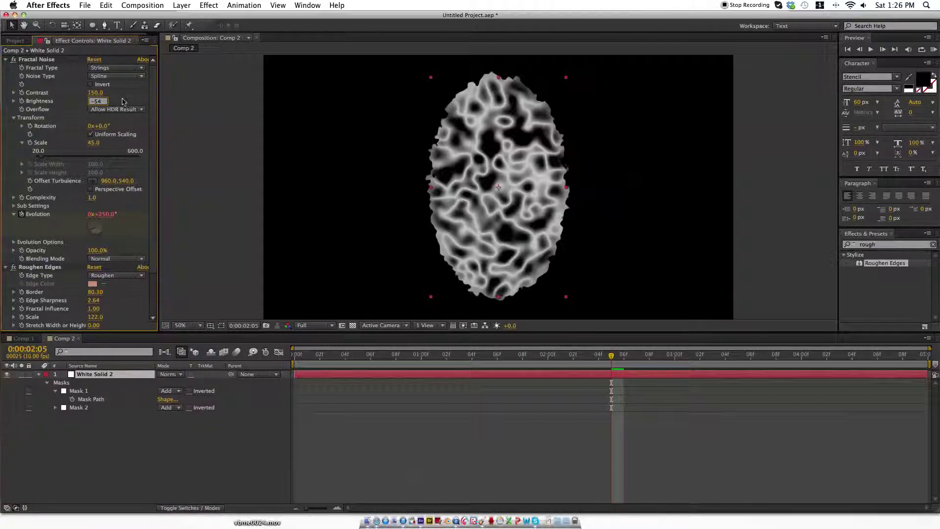
key("Return")
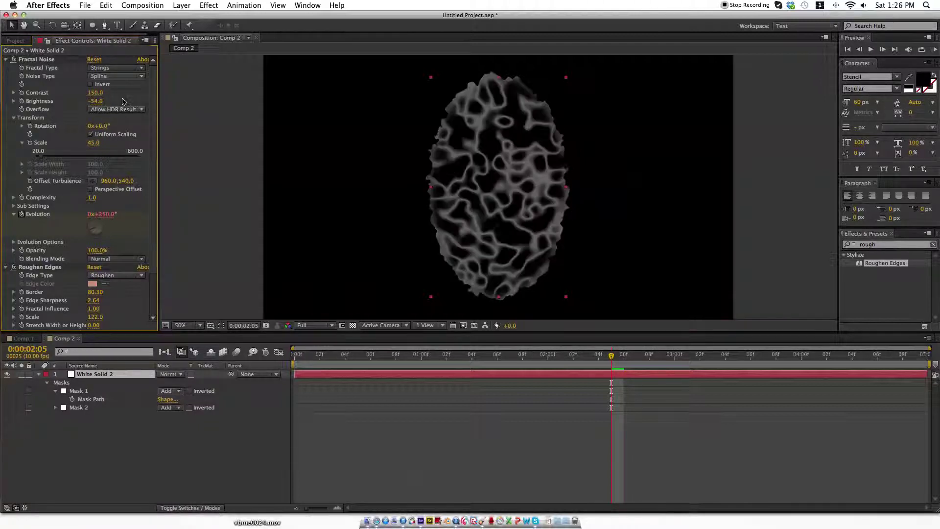
- Add the ruined-city JPEG from the Project panel to Comp 2, placed beneath White Solid 2
left_click(17, 41)
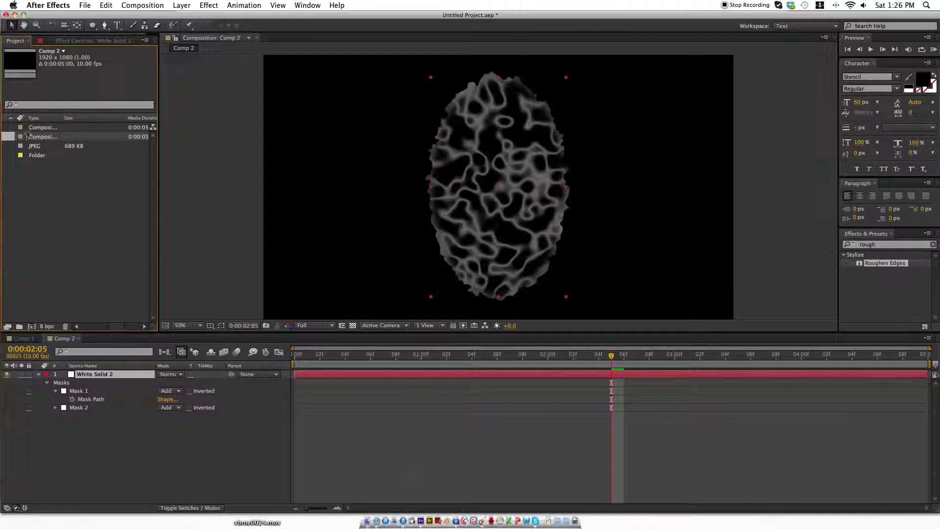
left_click(35, 135)
left_click(35, 146)
left_click_drag(49, 146, 96, 375)
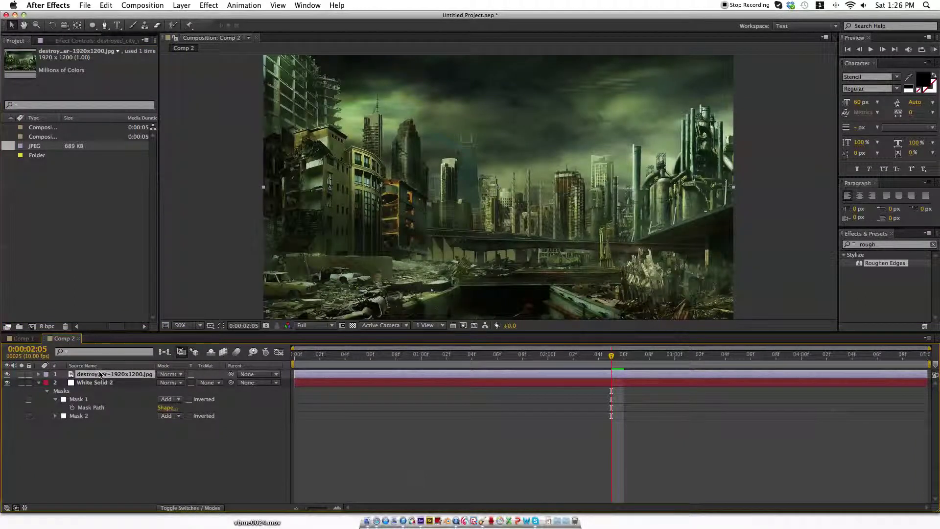
left_click_drag(101, 375, 106, 421)
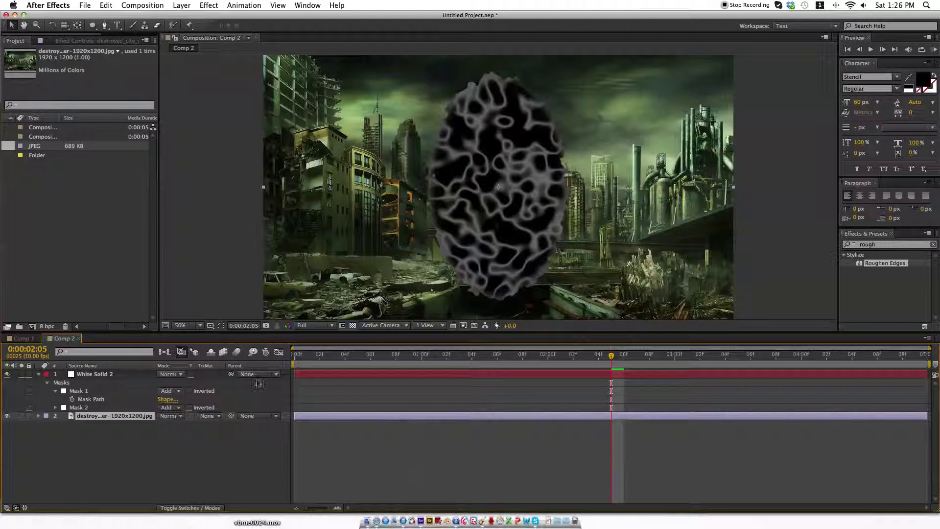
- Switch White Solid 2's blend mode from Screen to Add and delete the city image layer
left_click(178, 375)
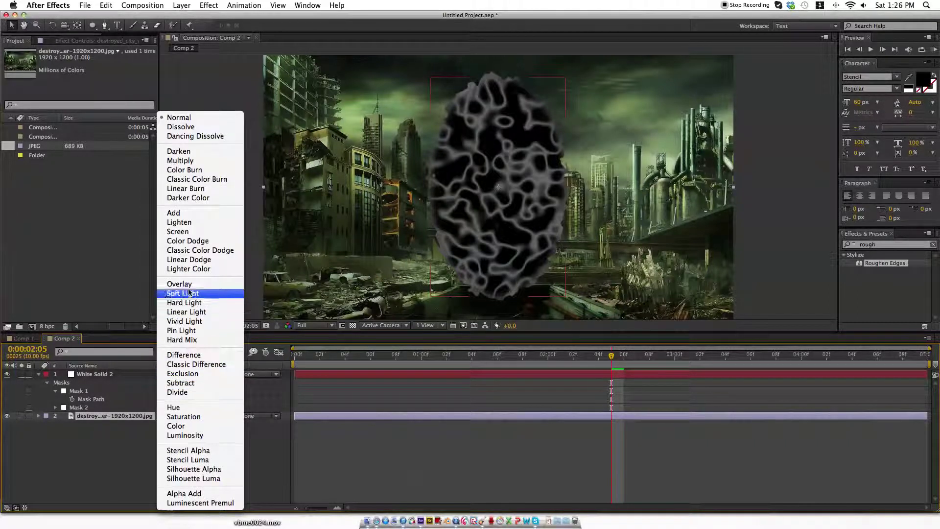
left_click(180, 231)
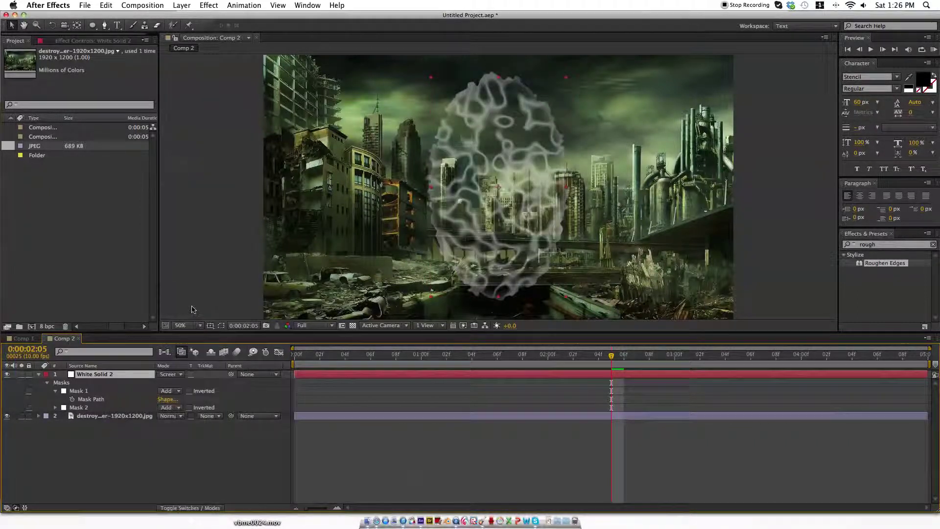
key("shift+Down")
key("shift+Down")
key("shift+Down")
key("shift+Down")
key("shift+Down")
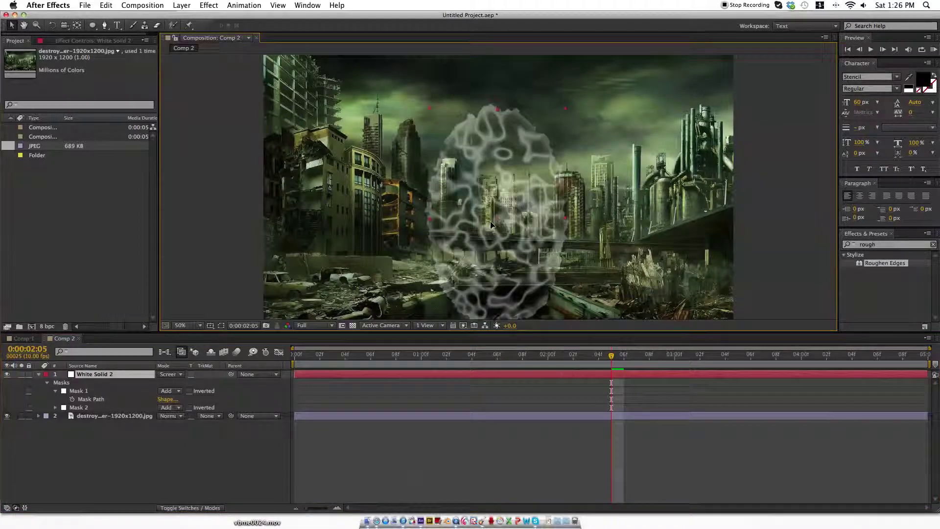
left_click(181, 375)
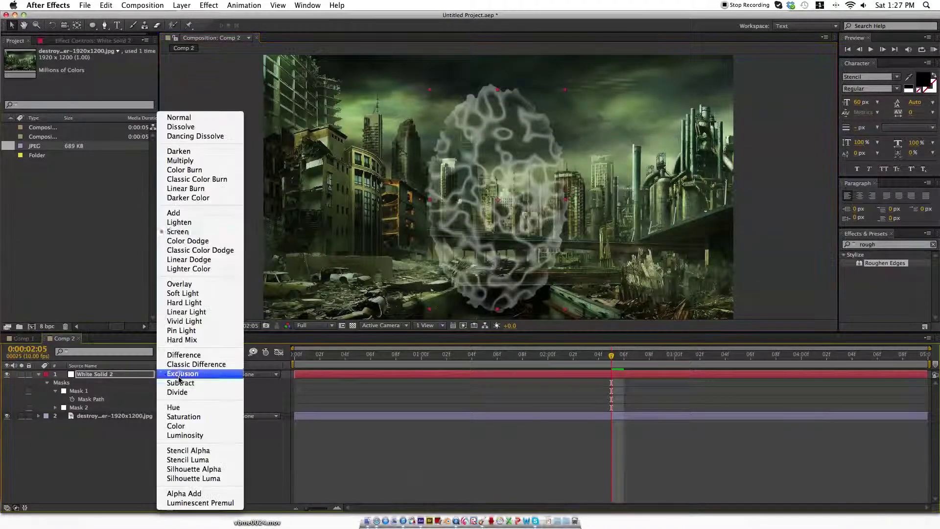
left_click(198, 215)
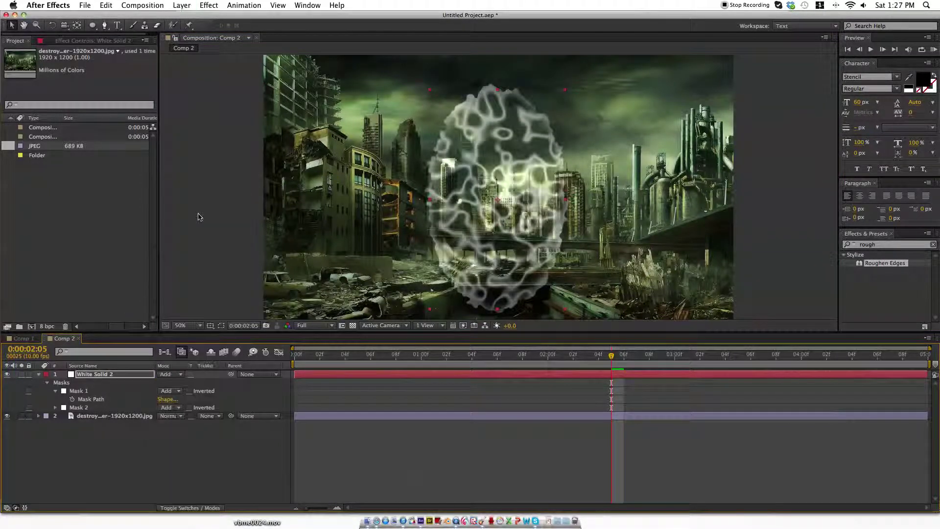
left_click(169, 374)
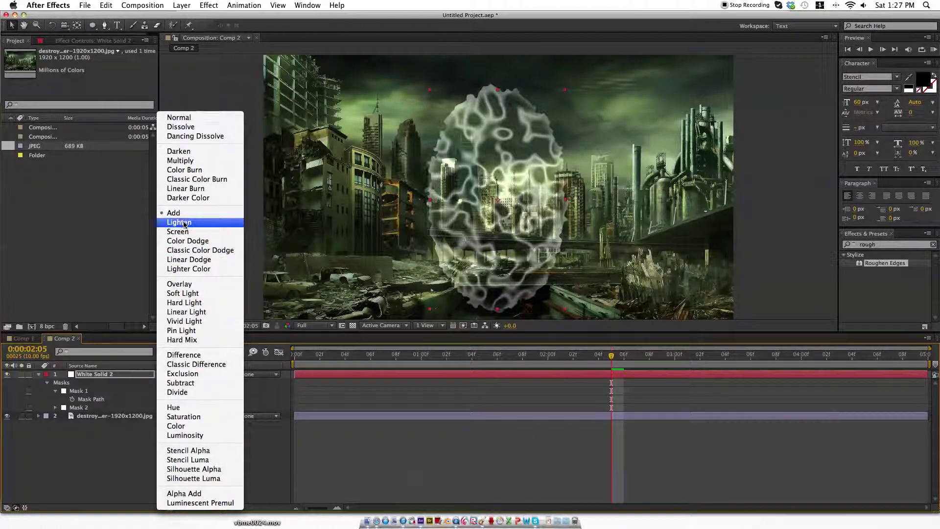
left_click(126, 435)
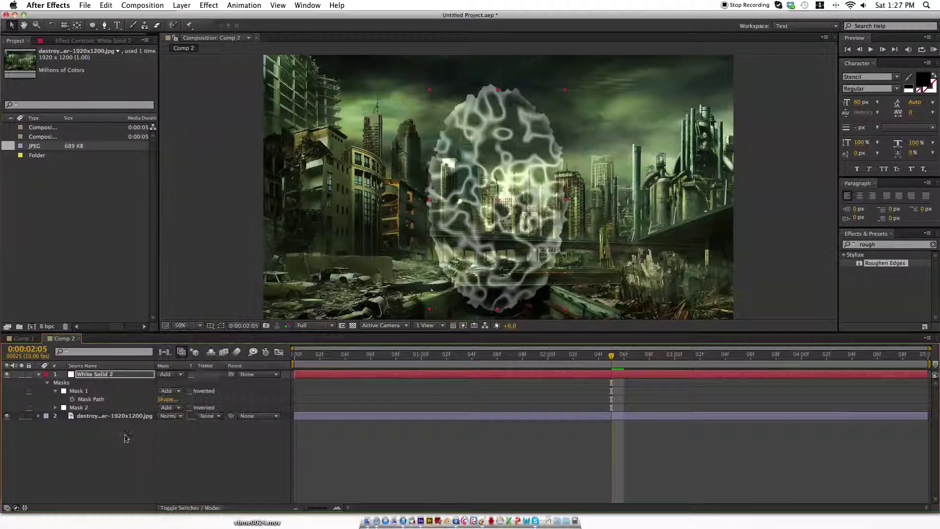
left_click(126, 418)
key("Delete")
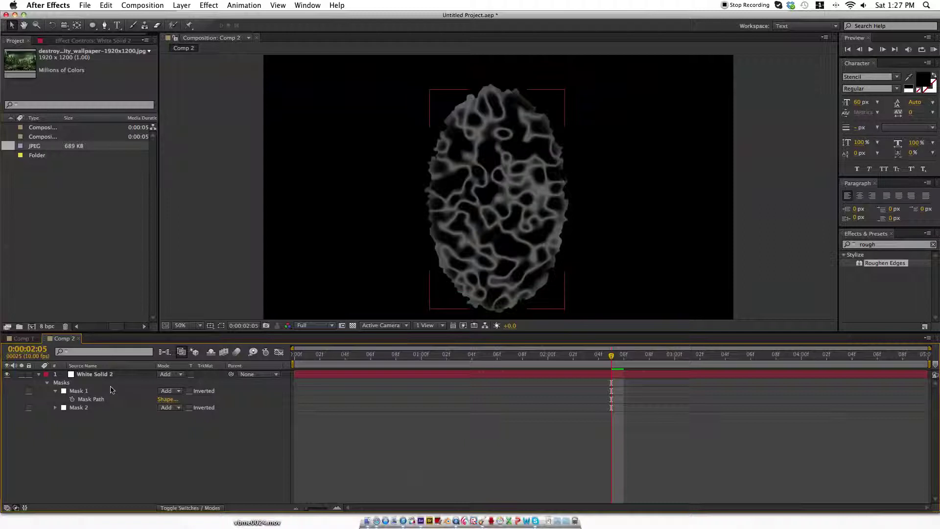
- Find the Curves effect in Effects & Presets and apply it to White Solid 2
left_click(130, 365)
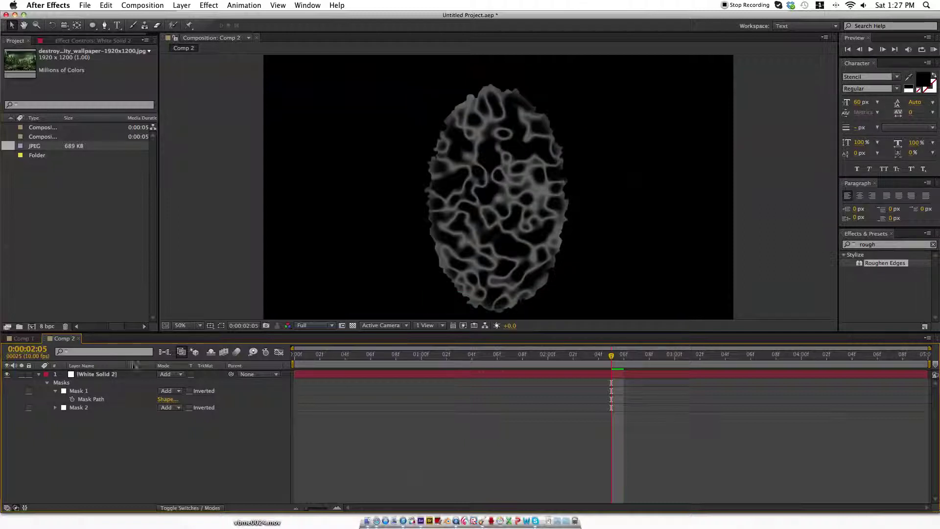
double_click(895, 245)
type("cur")
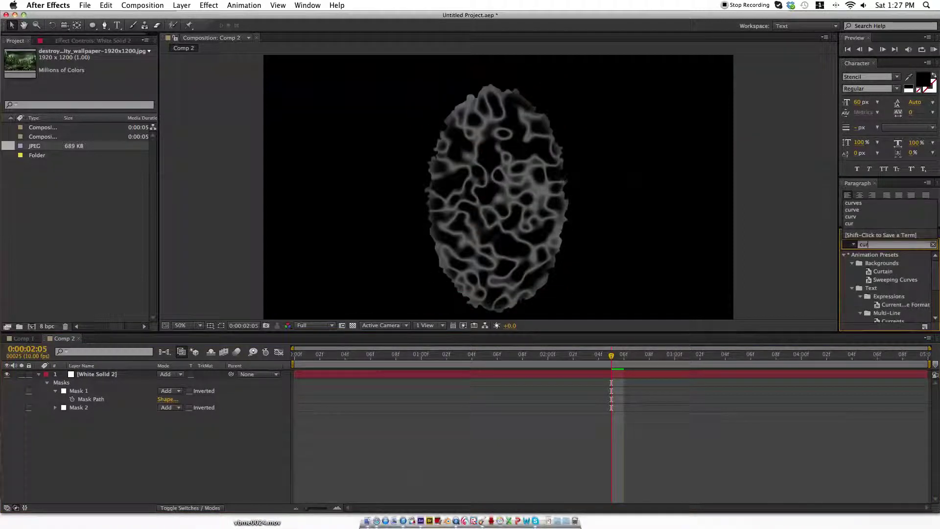
type("ev")
key("BackSpace")
type("ves")
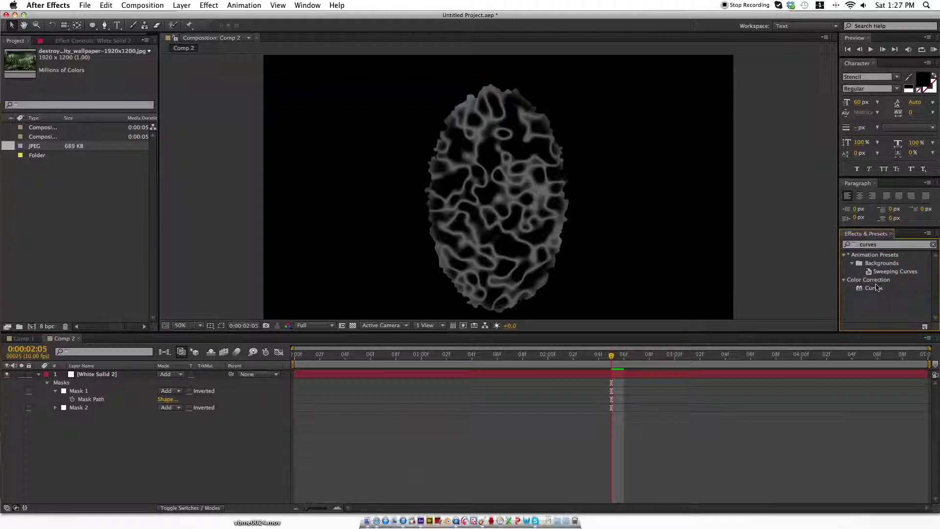
left_click(874, 288)
left_click_drag(696, 368, 693, 375)
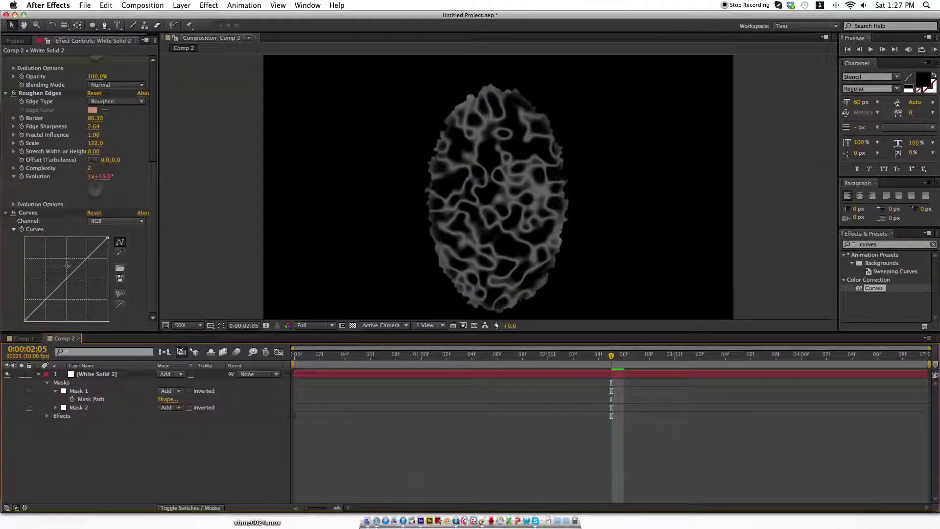
- Raise the RGB curve and lower the Red and Green curves for a pale blue tint
left_click_drag(67, 276, 56, 273)
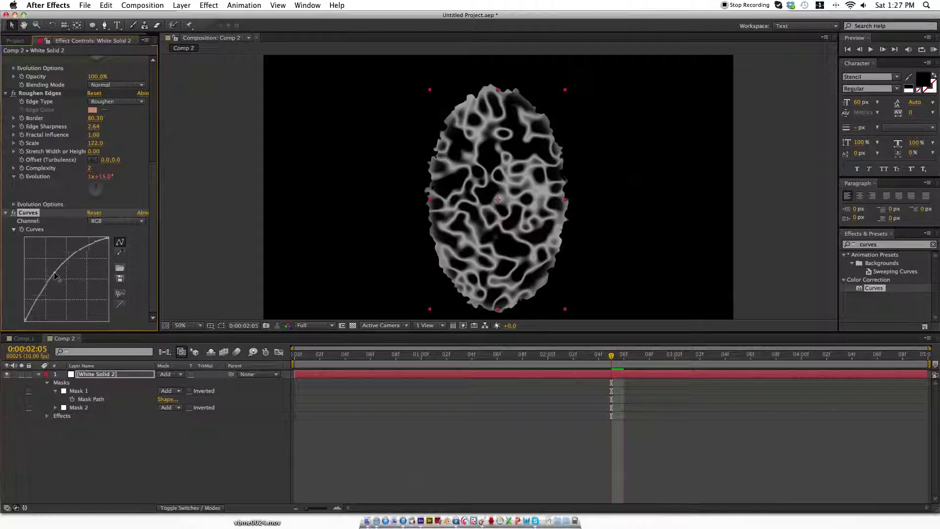
left_click(106, 221)
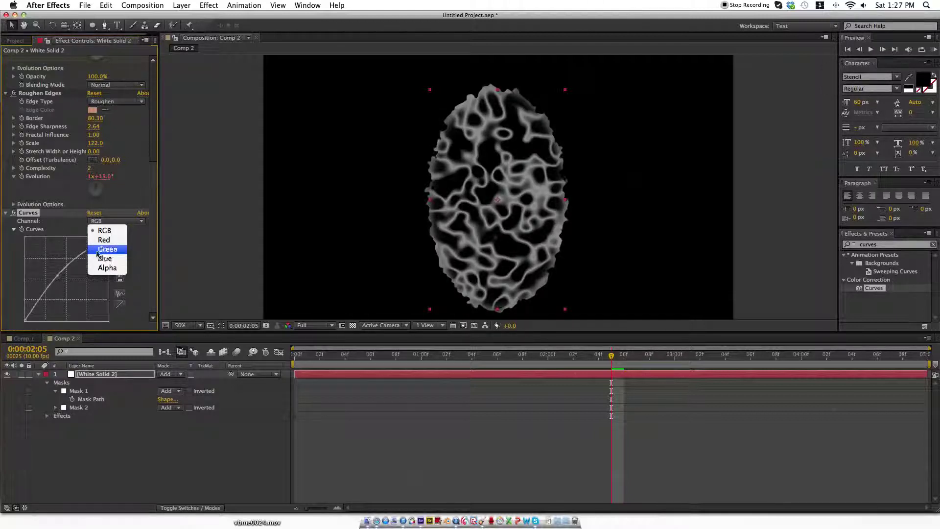
left_click(104, 239)
left_click_drag(63, 280, 73, 287)
left_click(106, 222)
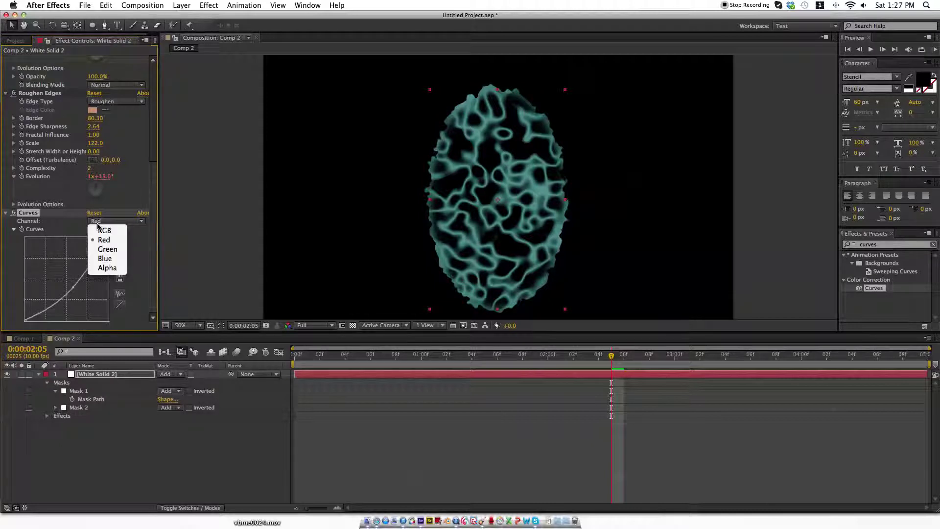
left_click(104, 254)
left_click_drag(71, 273, 69, 282)
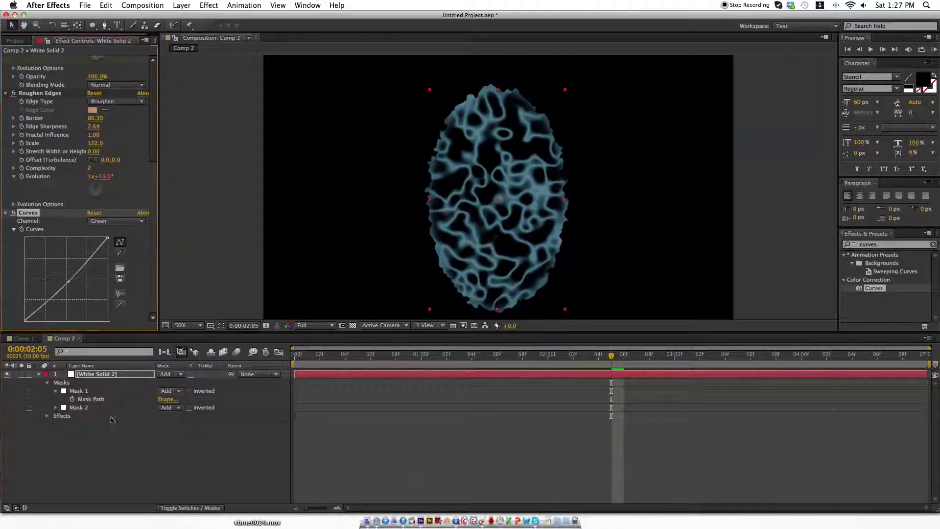
left_click(25, 338)
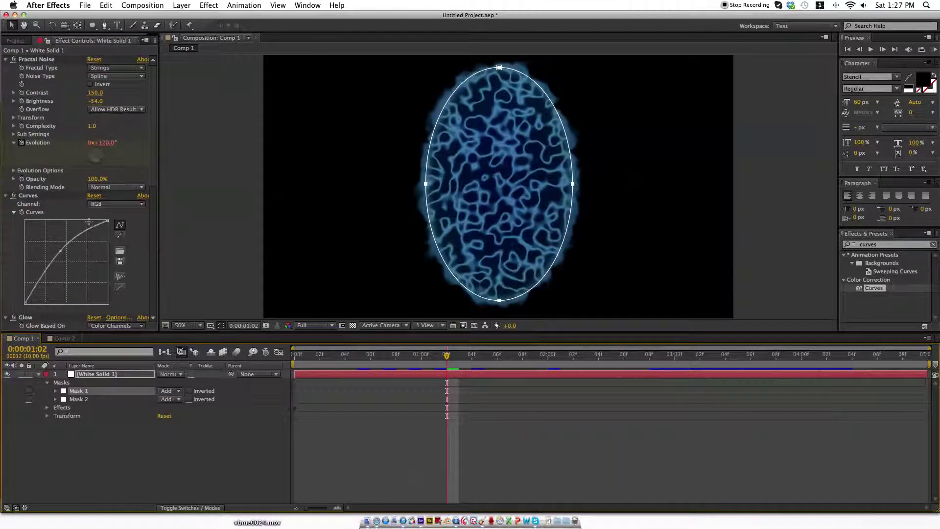
- Review Comp 1's Glow settings and zoom its view, then return to Comp 2
scroll(78, 264, "down", 5)
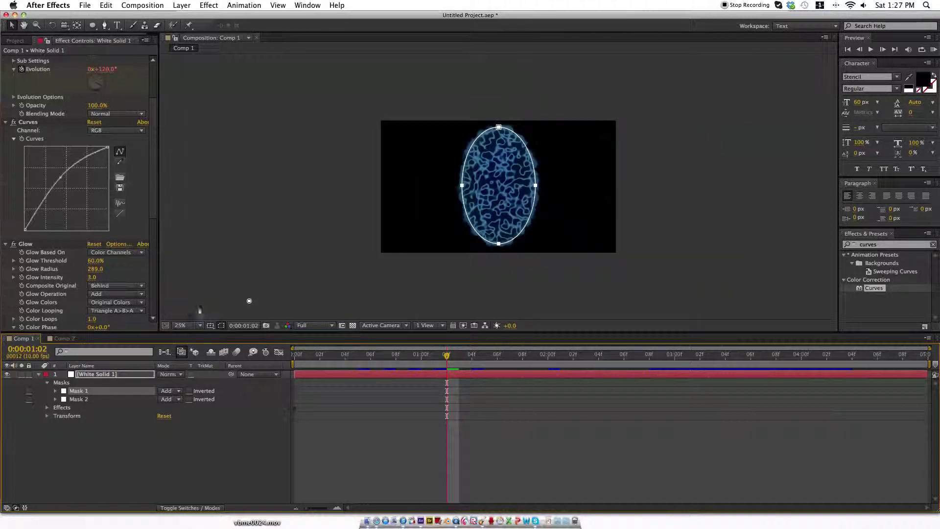
key("period")
key("period")
key("comma")
key("comma")
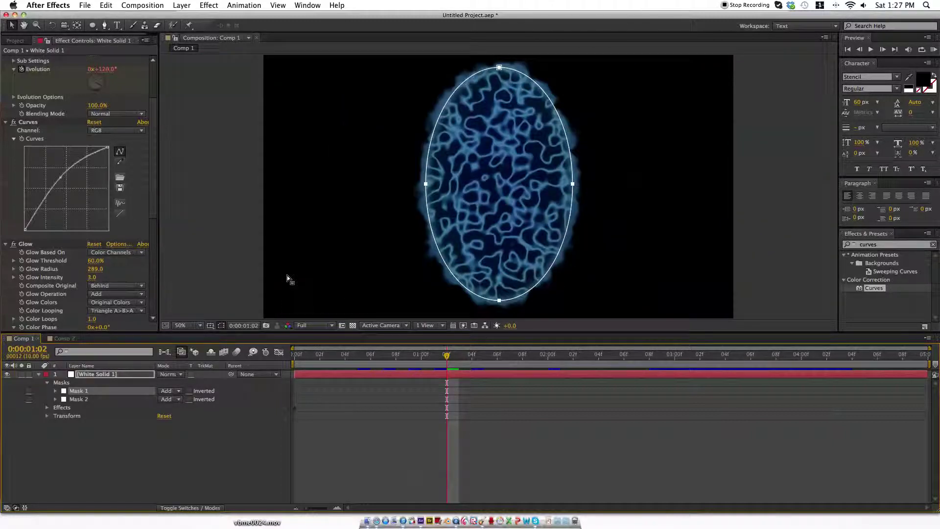
key("comma")
left_click(62, 338)
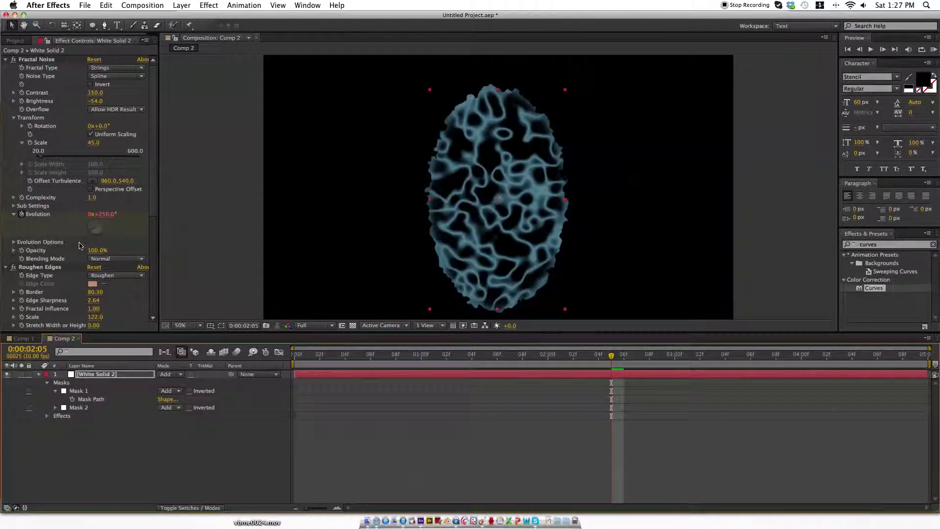
left_click(851, 244)
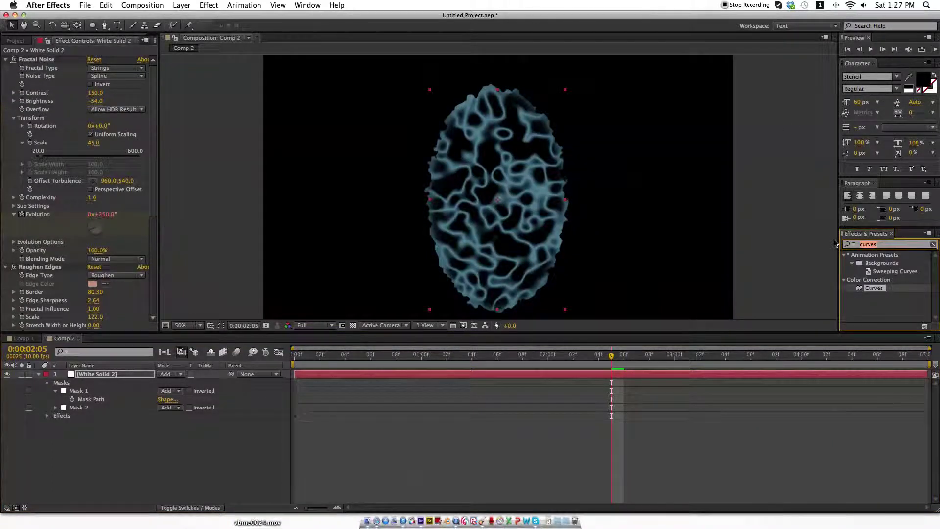
- Apply Glow to White Solid 2 with Threshold 51%, Radius 423 and Intensity 1.7
type("glow")
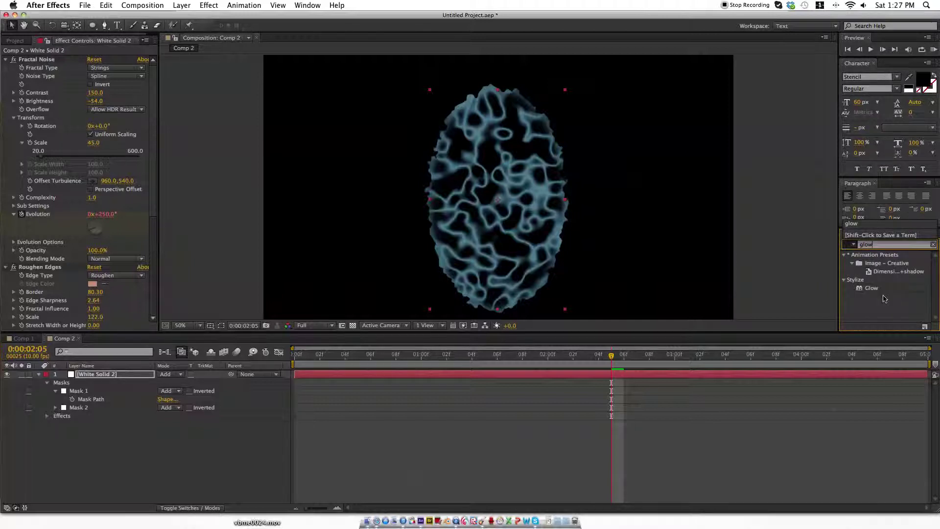
left_click_drag(871, 287, 793, 378)
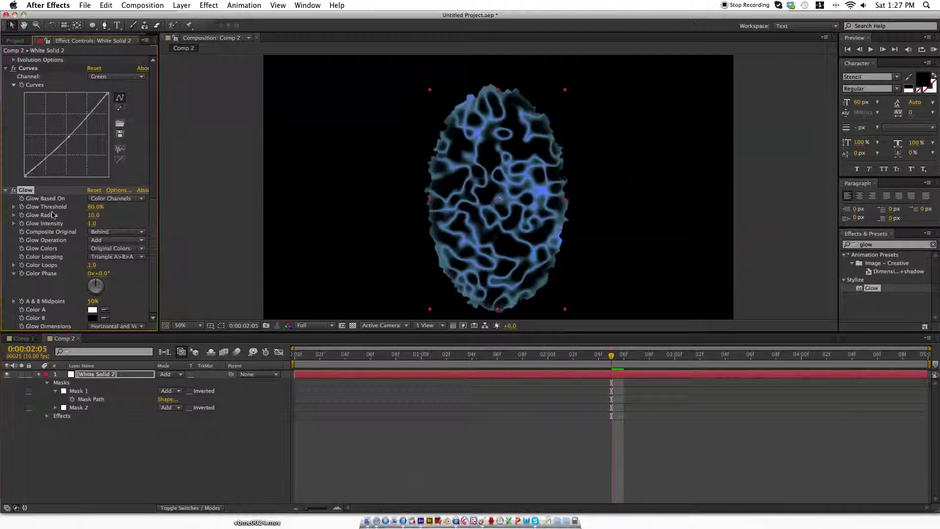
left_click_drag(113, 205, 86, 210)
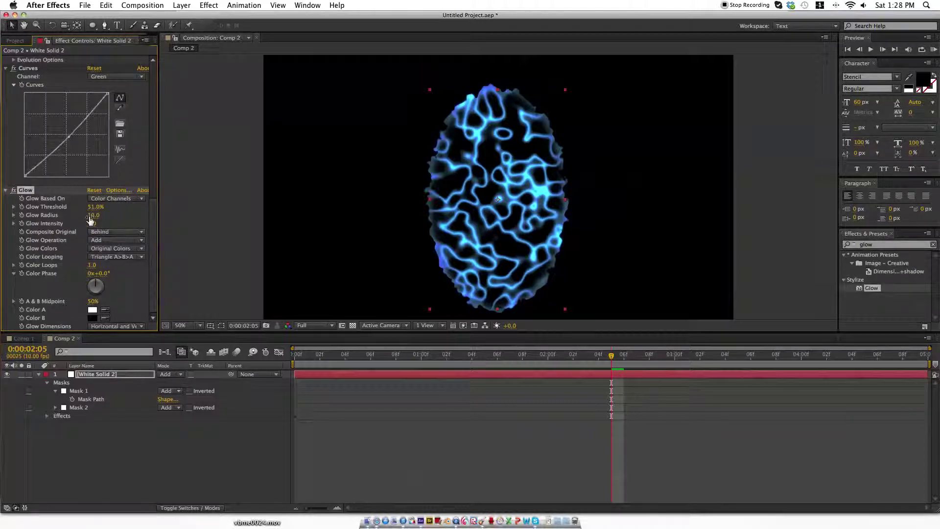
left_click_drag(108, 215, 147, 216)
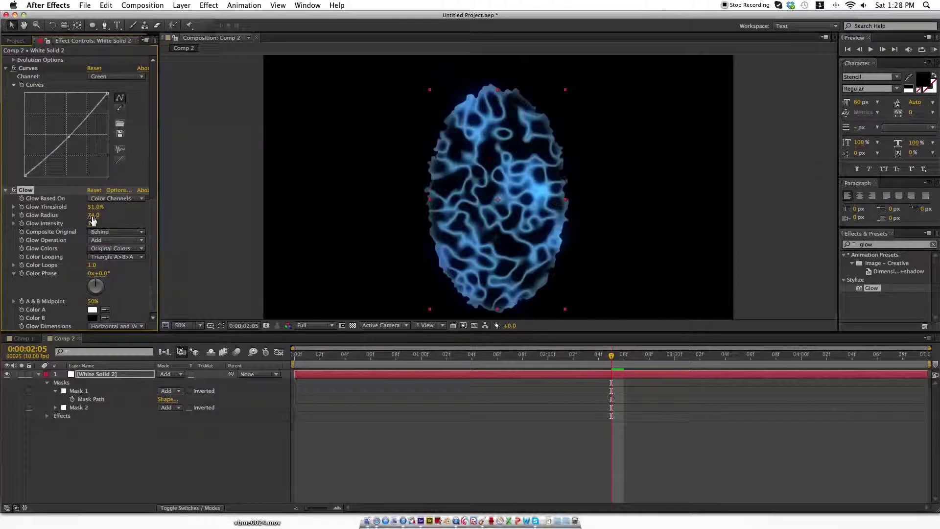
left_click_drag(104, 223, 106, 223)
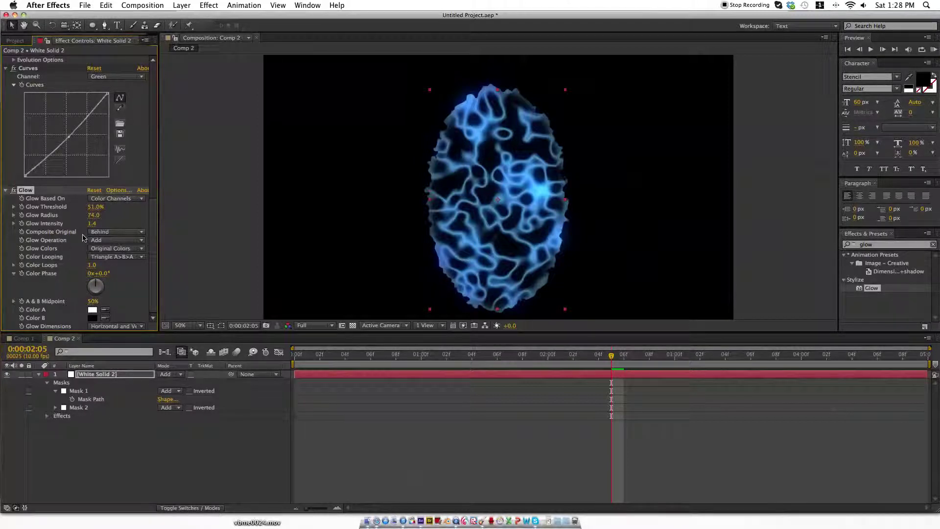
left_click_drag(100, 215, 201, 216)
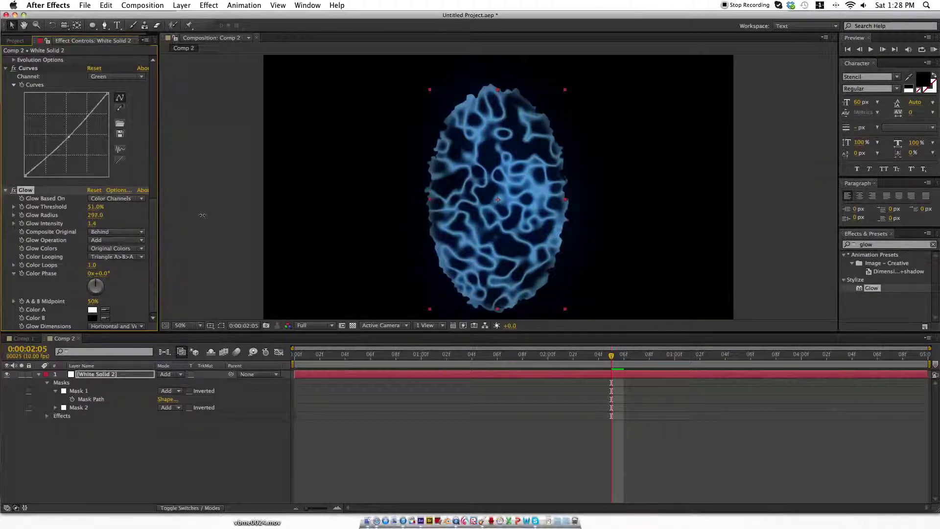
left_click_drag(260, 216, 266, 218)
left_click(30, 339)
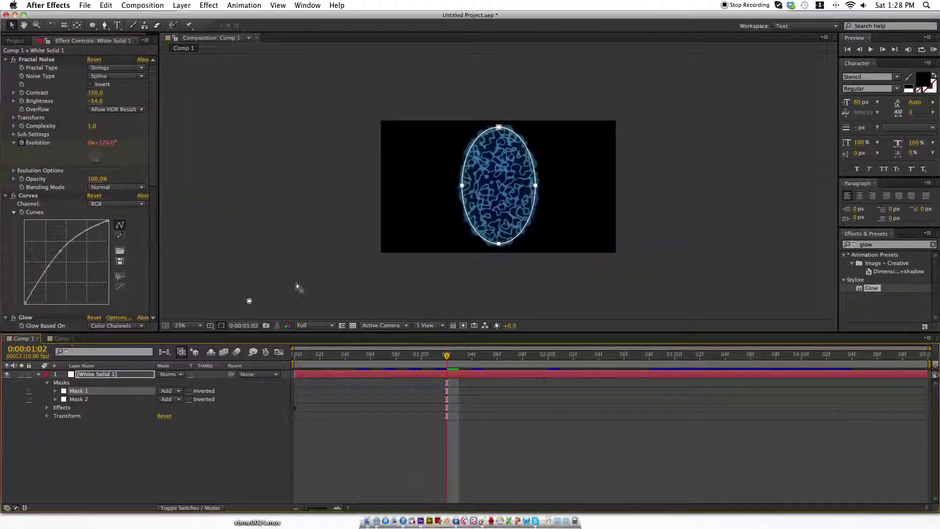
key("period")
key("comma")
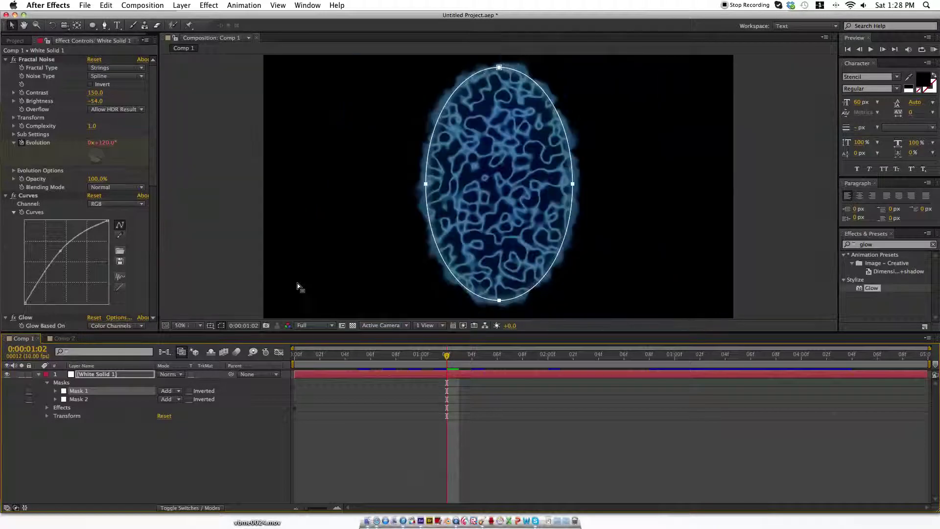
left_click(60, 338)
scroll(104, 240, "down", 5)
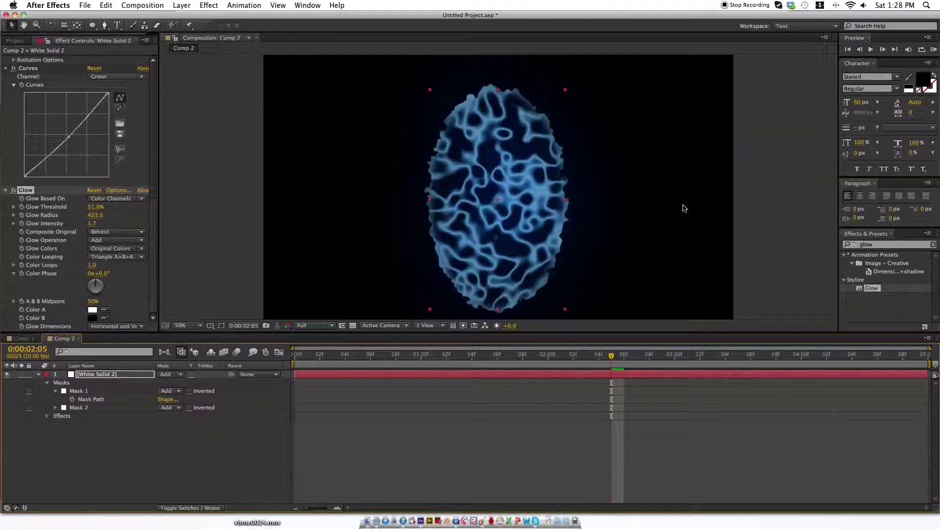
left_click(22, 338)
scroll(63, 286, "down", 5)
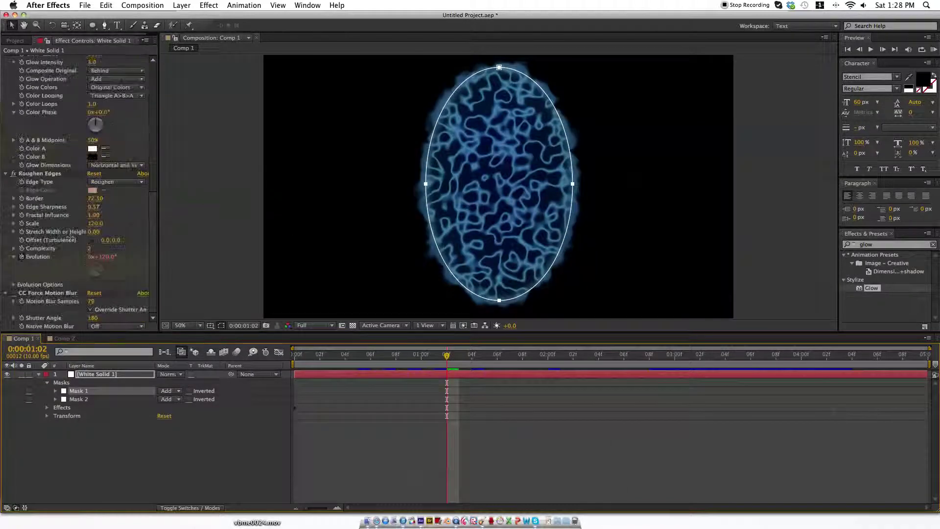
left_click(65, 338)
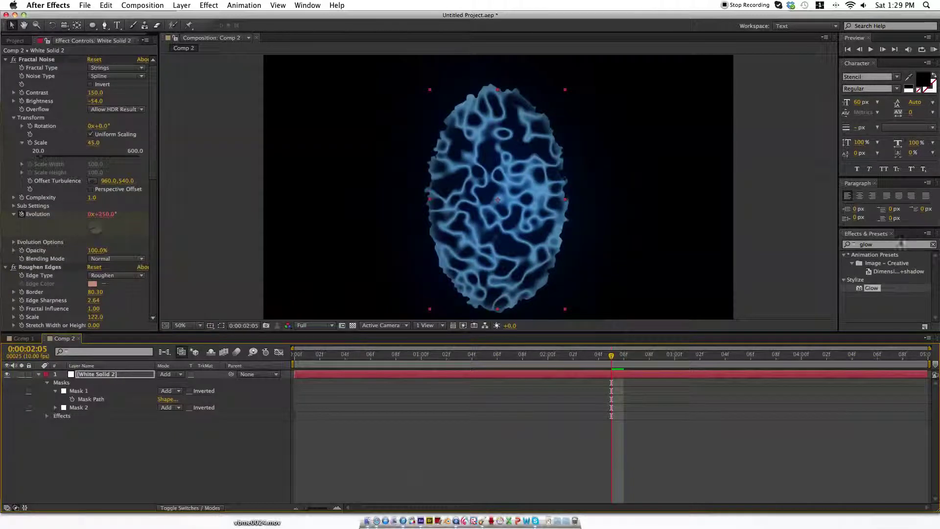
left_click_drag(901, 244, 840, 247)
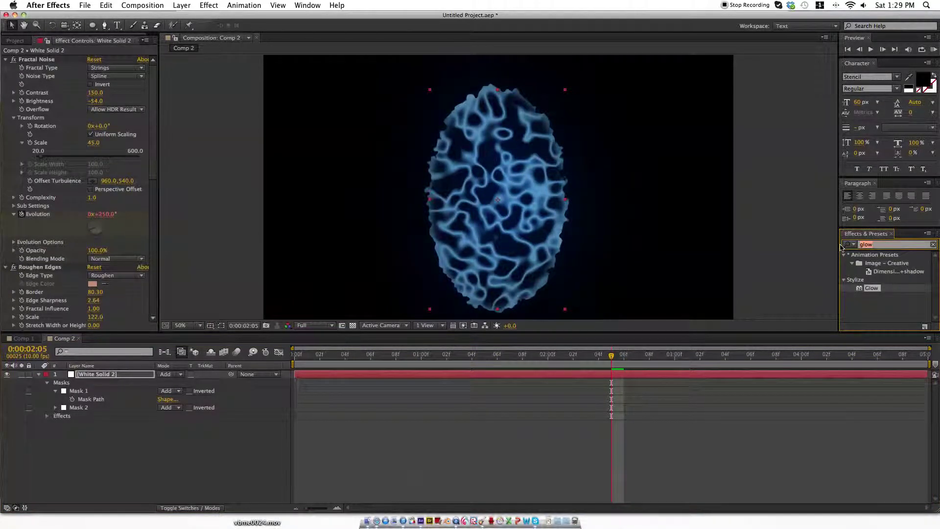
- Apply CC Force Motion Blur to White Solid 2 and switch it off at the first frame, previewing at quarter resolution
type("cc force")
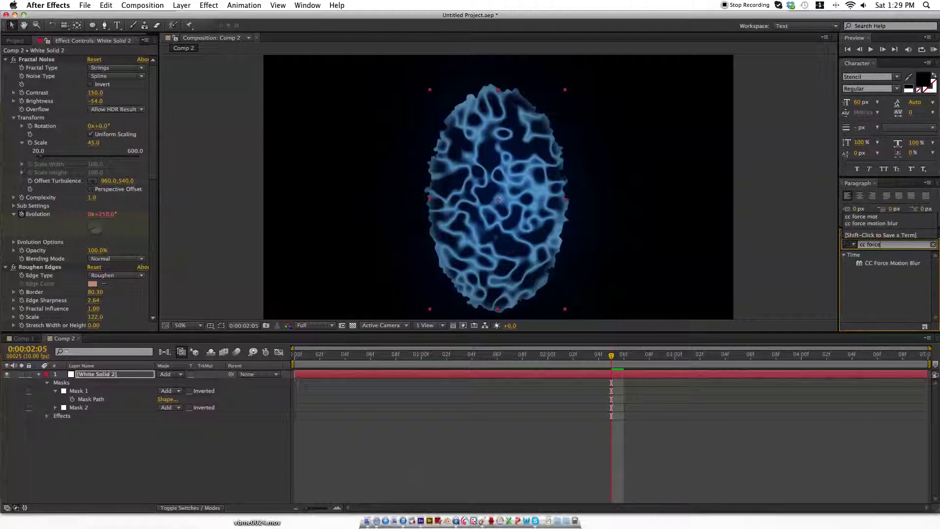
left_click_drag(885, 264, 115, 374)
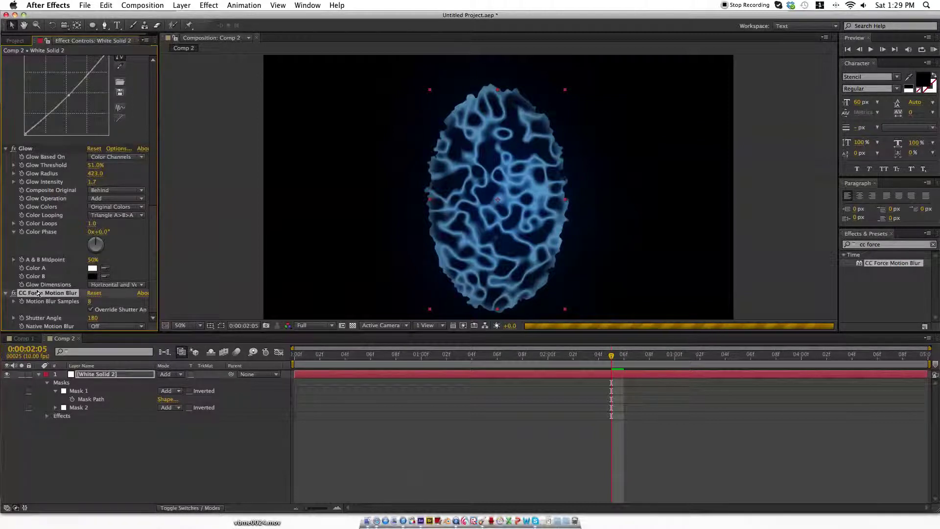
left_click(315, 325)
left_click(317, 377)
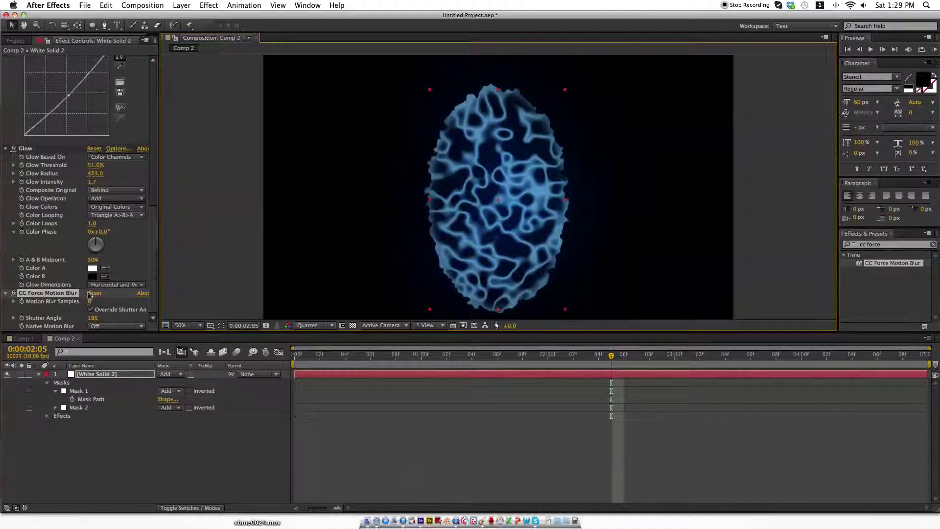
left_click(408, 354)
left_click_drag(374, 357, 294, 357)
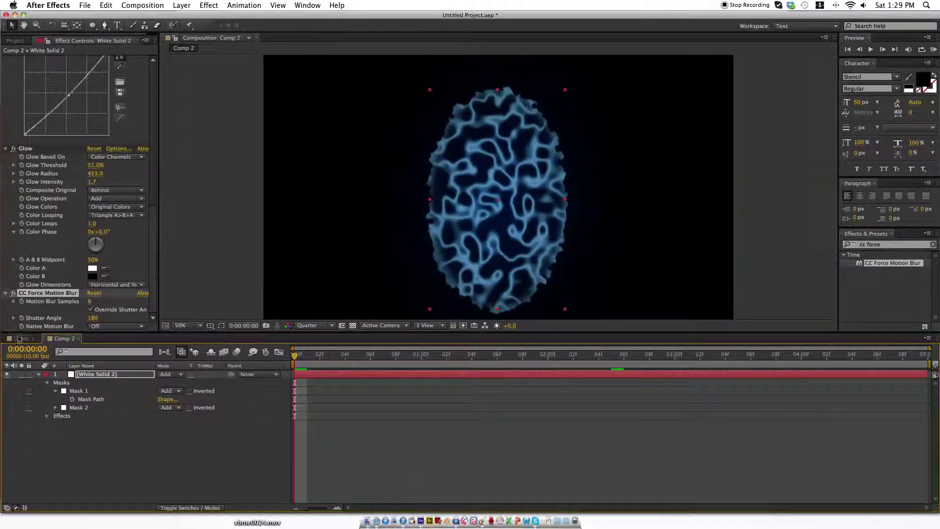
left_click(13, 293)
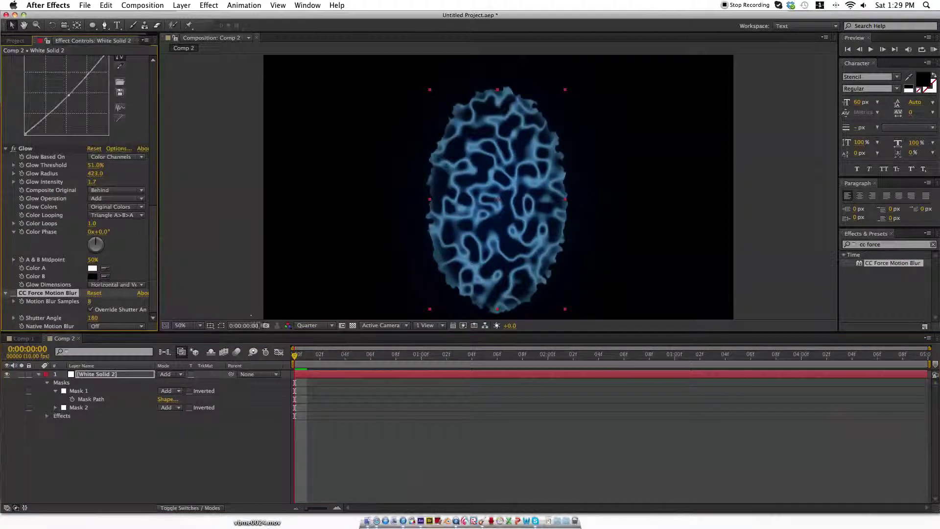
- Toggle the transparency grid behind the portal on and off to check it
left_click(352, 325)
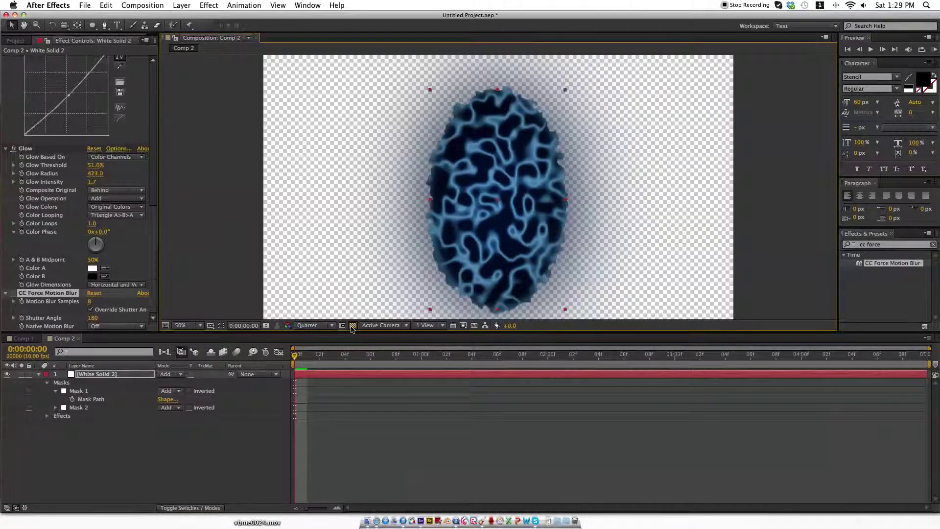
left_click(351, 325)
left_click(352, 325)
left_click(351, 325)
left_click(223, 269)
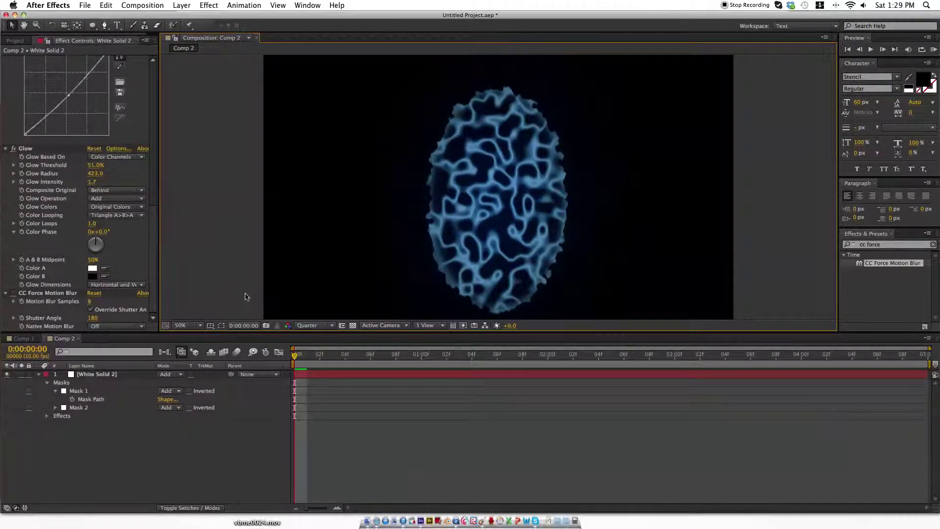
- Restore full preview resolution and zoom the viewer to 25%, then back to 50%
left_click(321, 326)
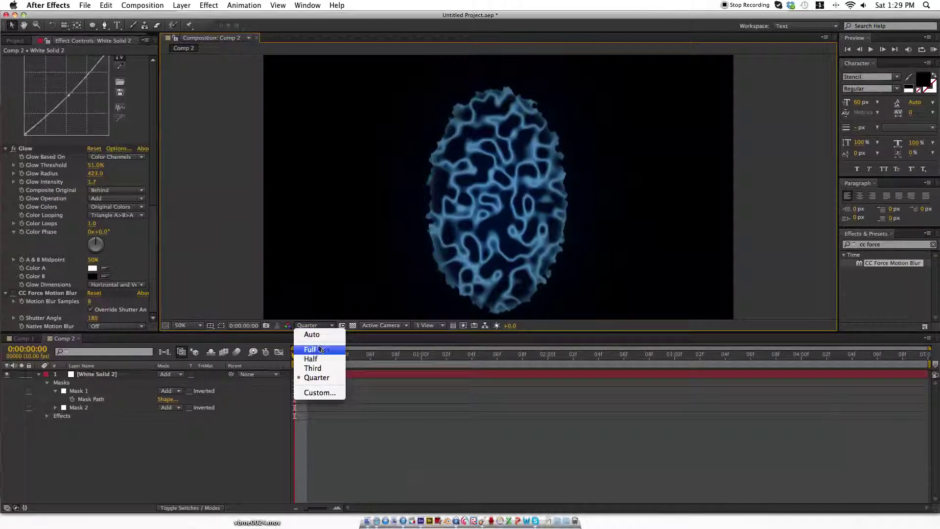
left_click(321, 349)
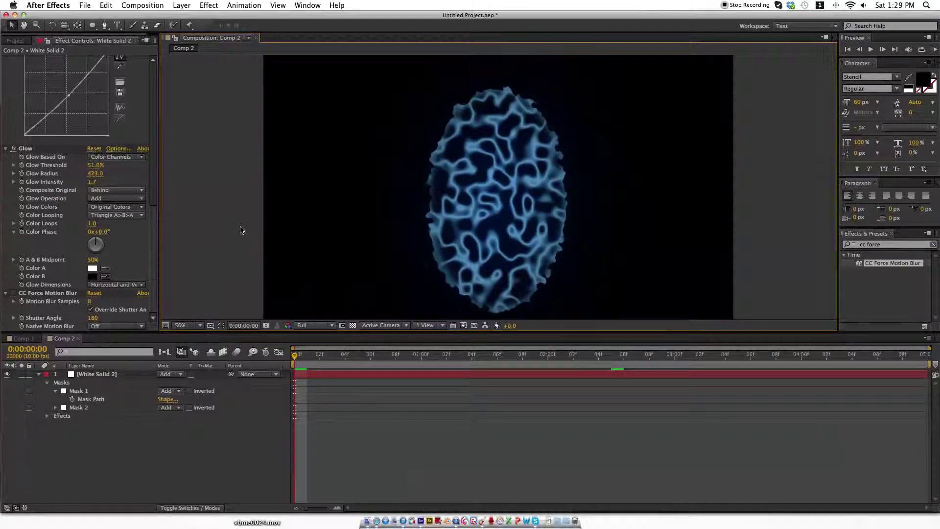
left_click(433, 231)
key("comma")
key("period")
left_click(296, 212)
left_click(887, 245)
- Apply Gaussian Blur to White Solid 2 with Blurriness about 2.3 to soften the noise strings
type("gaussian")
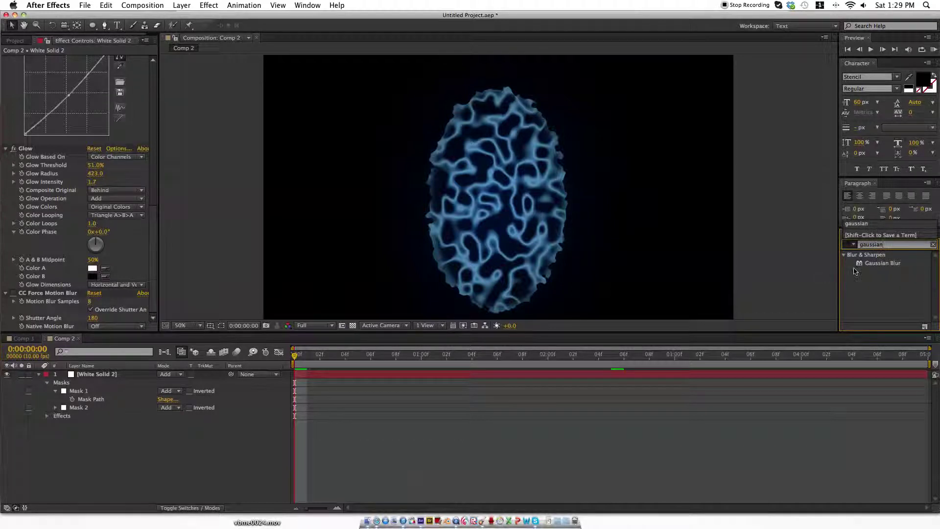
left_click_drag(878, 263, 506, 270)
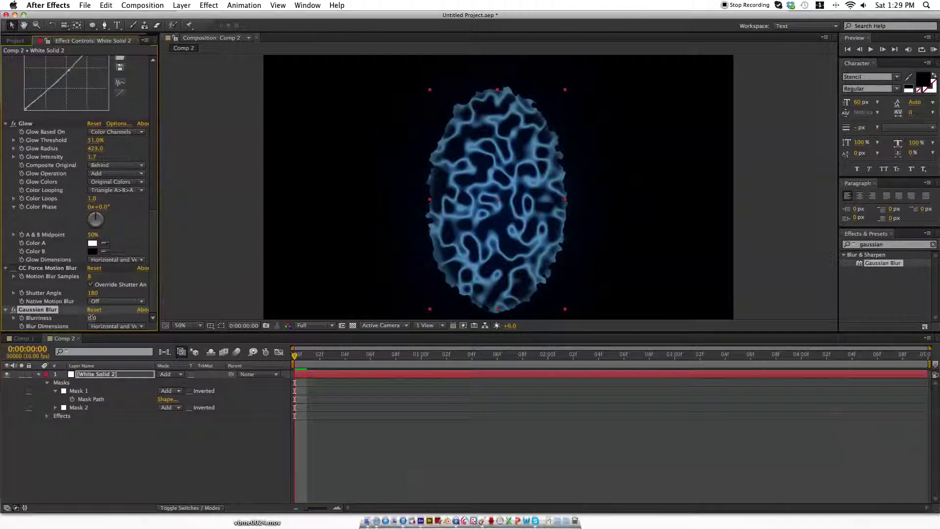
mouse_move(91, 317)
left_mouse_down()
mouse_move(125, 315)
mouse_move(107, 318)
left_mouse_up()
left_click(189, 446)
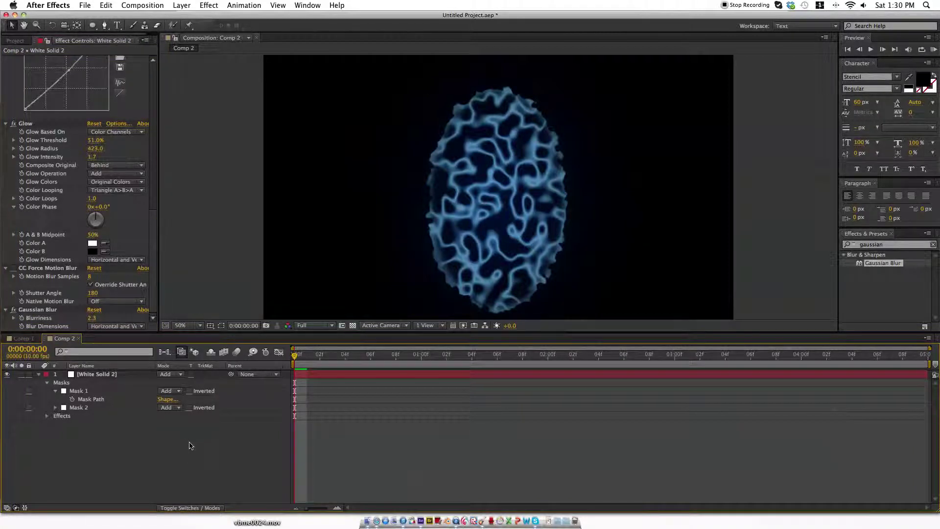
scroll(61, 101, "up", 12)
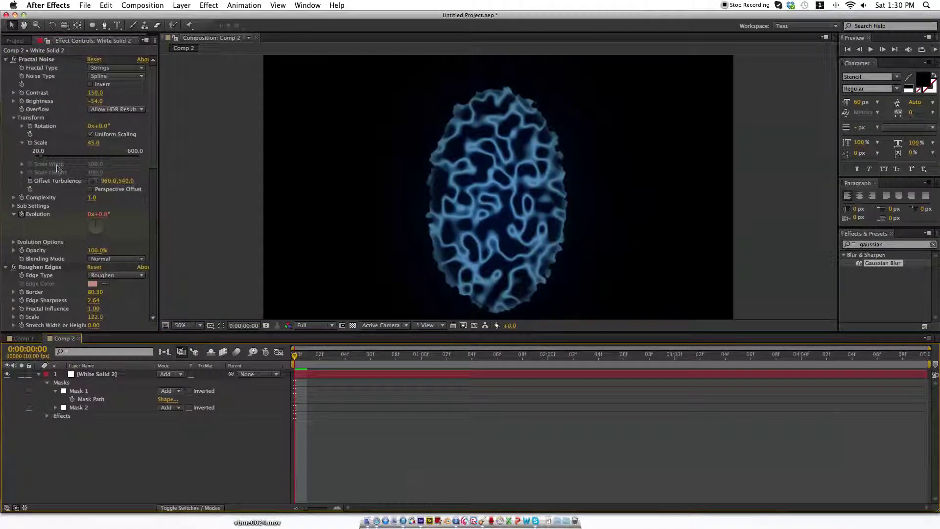
- Lower White Solid 2's Fractal Noise Scale from 45 to 33 and collapse its mask properties
left_click(93, 145)
left_click_drag(91, 142, 89, 143)
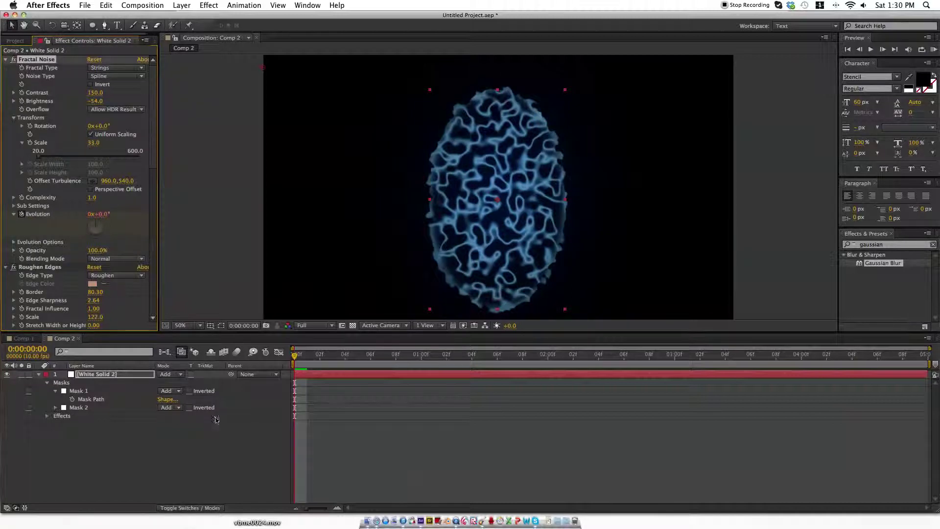
left_click(196, 443)
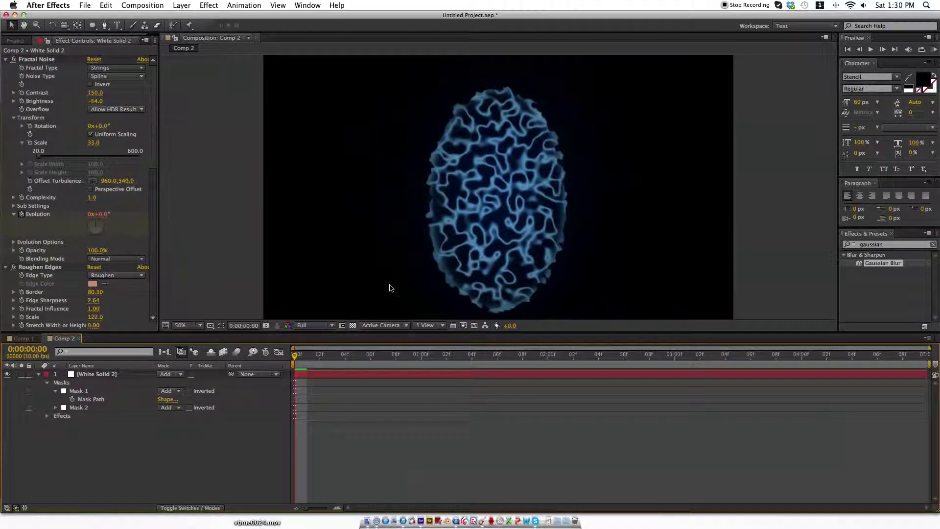
left_click(238, 374)
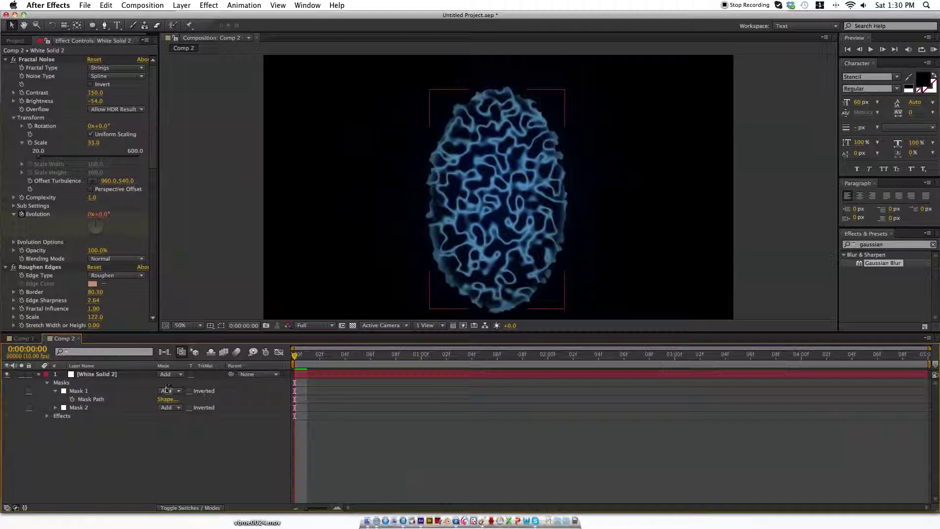
left_click(40, 375)
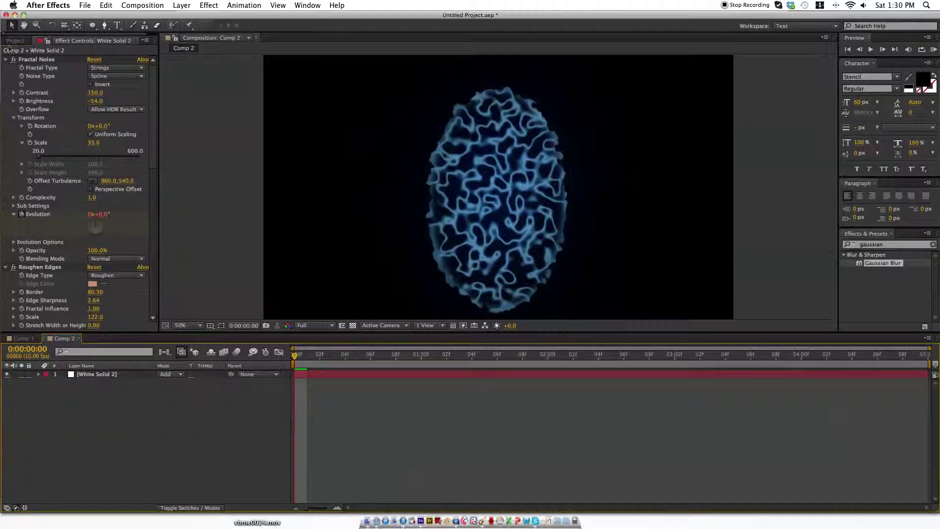
- Place the ruined-city JPEG above White Solid 2 in Comp 2 at 47% opacity
left_click(15, 41)
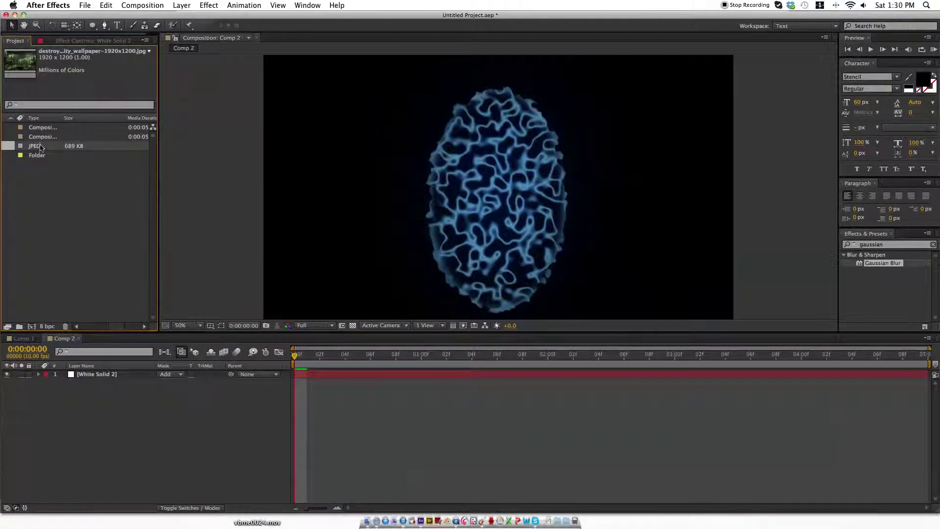
left_click_drag(82, 364, 73, 384)
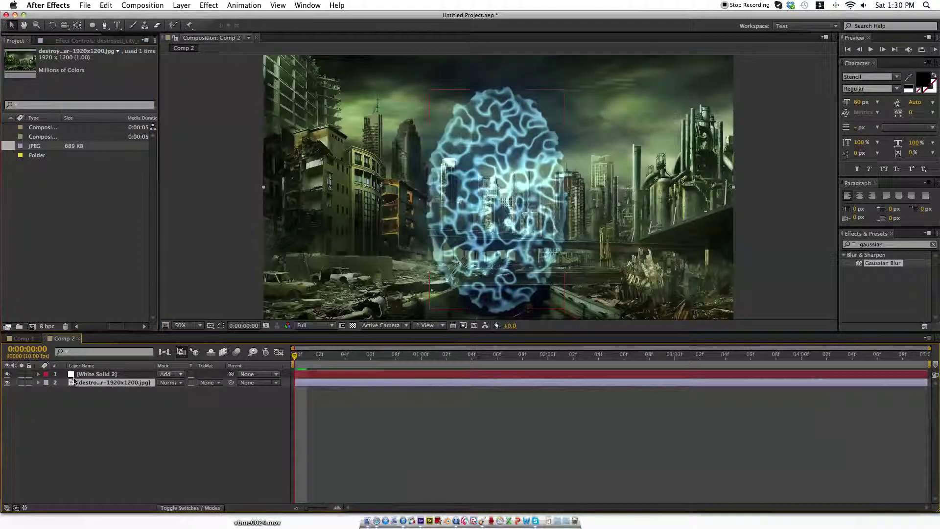
left_click_drag(80, 383, 78, 371)
left_click(85, 383)
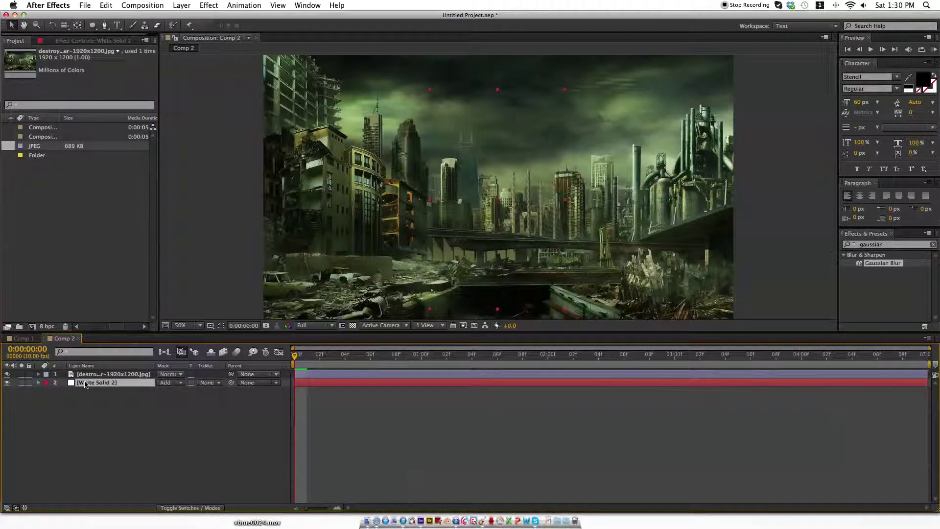
left_click(83, 377)
key("t")
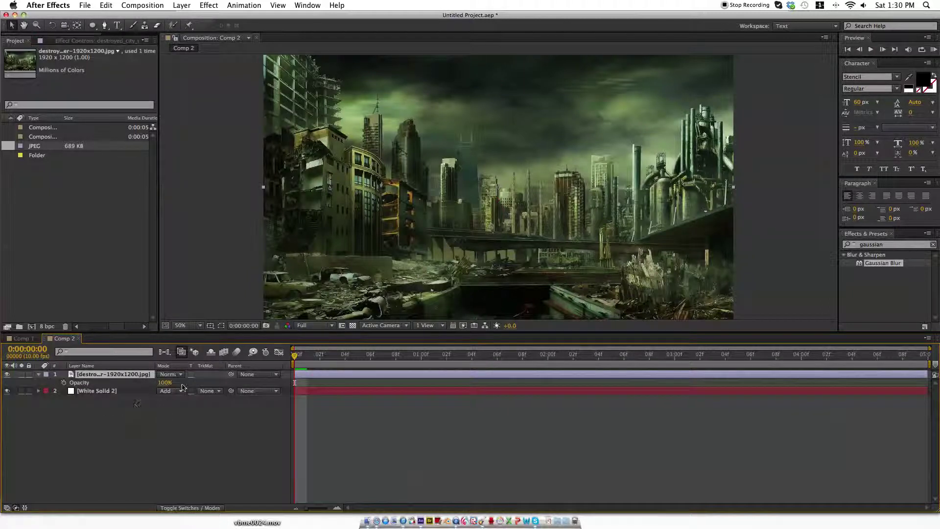
left_click_drag(163, 382, 133, 384)
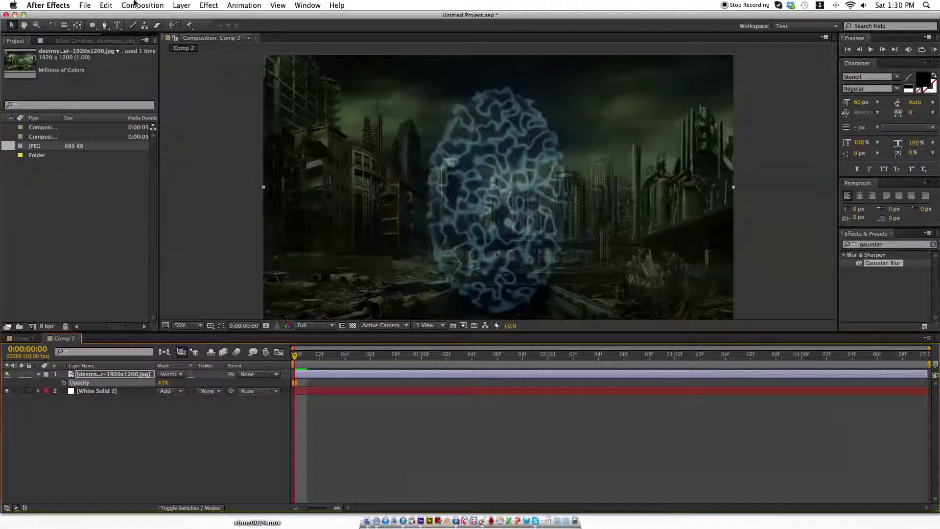
- Replace a full-frame oval mask on the city layer with an ellipse drawn over the noise ring
double_click(93, 26)
key("v")
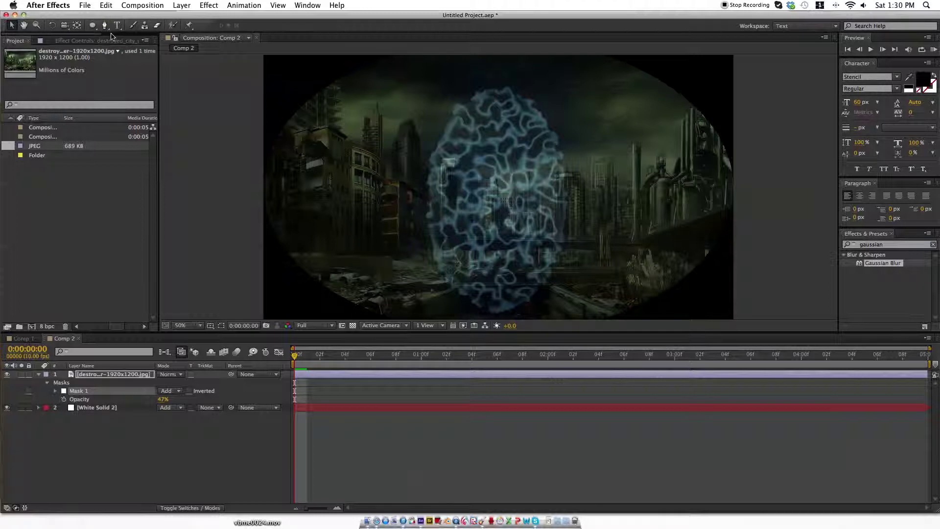
key("super+z")
left_click(94, 27)
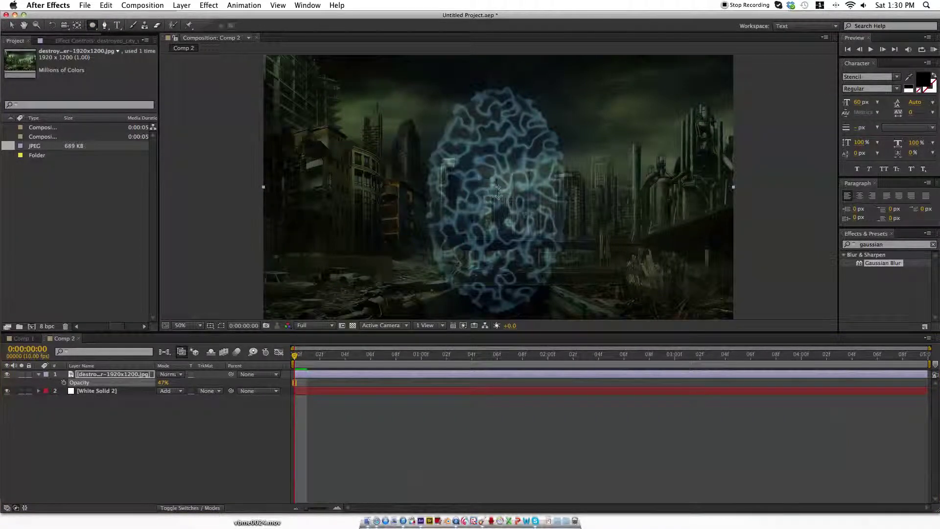
left_click_drag(495, 197, 562, 300)
- Move the oval mask down over the ring and set the city layer's opacity to 100%
key("comma")
key("comma")
key("v")
key("slash")
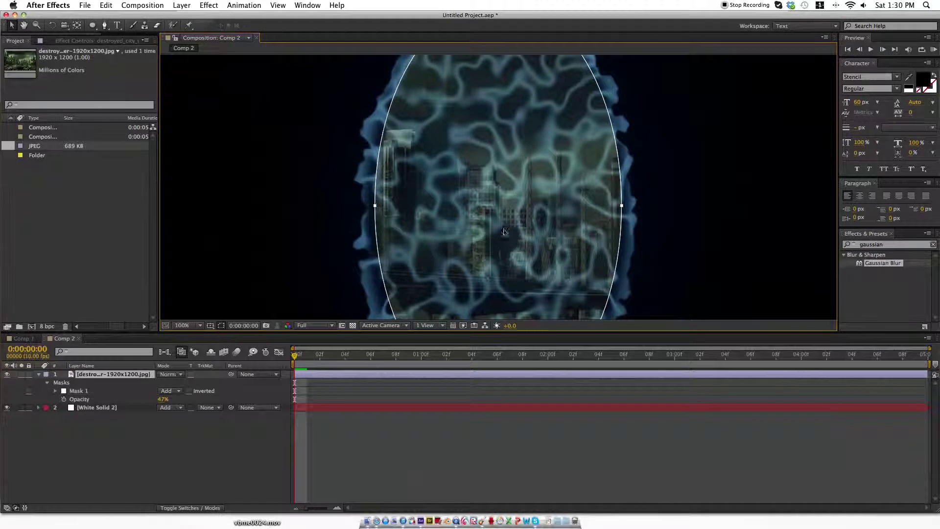
key("comma")
left_click_drag(447, 213, 446, 218)
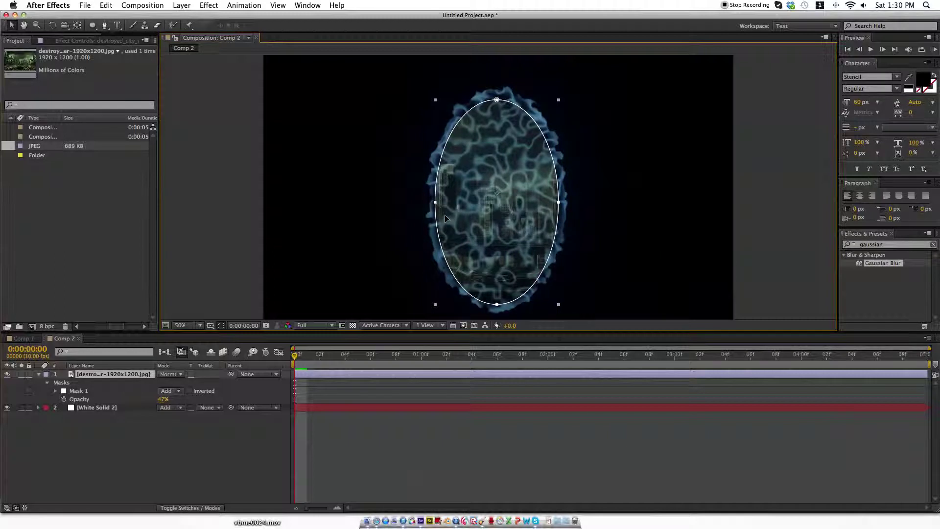
left_click(163, 399)
type("100")
key("Return")
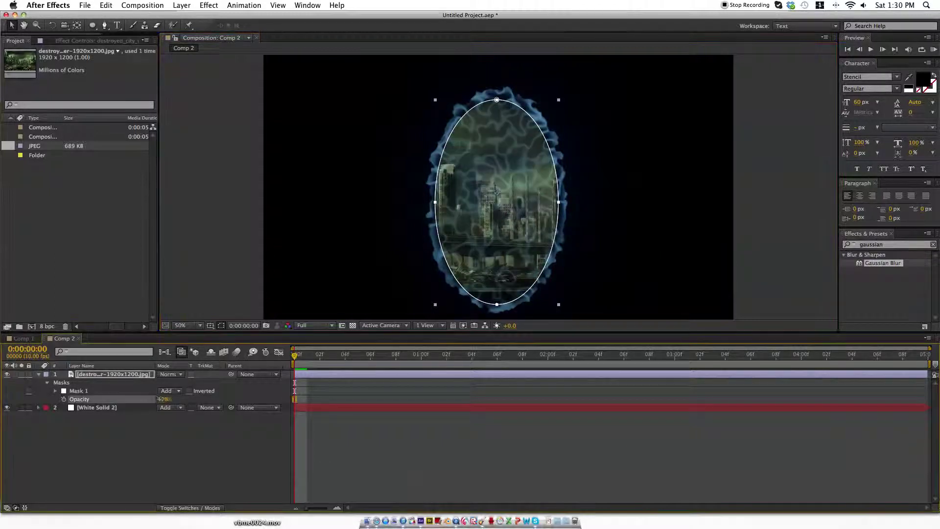
left_click(214, 443)
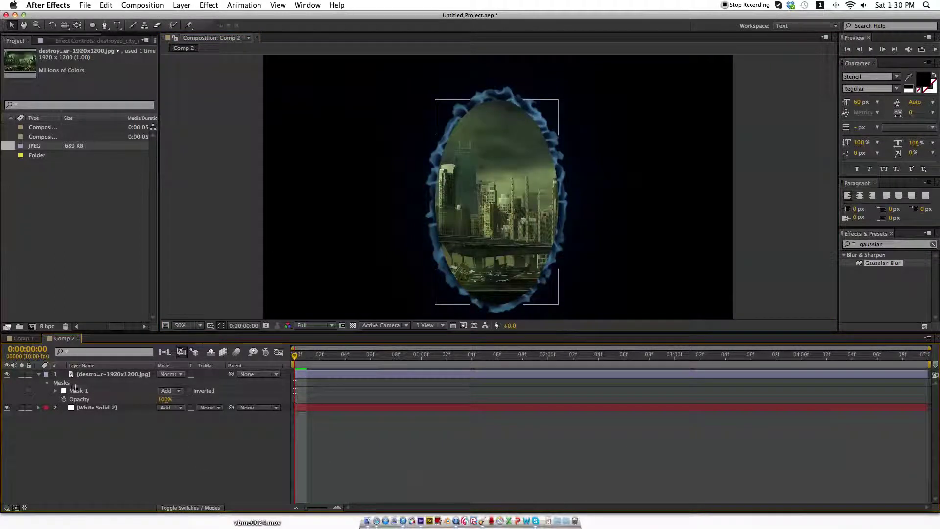
- Feather the city layer's mask by 30 pixels and nudge the masked city layer into place
left_click(56, 390)
left_click_drag(171, 407, 187, 408)
left_click(190, 474)
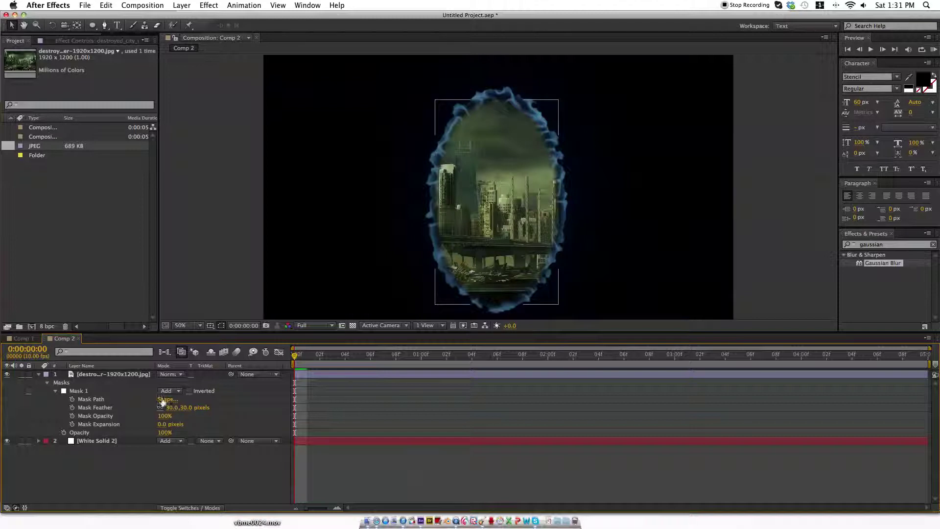
left_click(143, 374)
left_click_drag(519, 209, 520, 211)
left_click(229, 281)
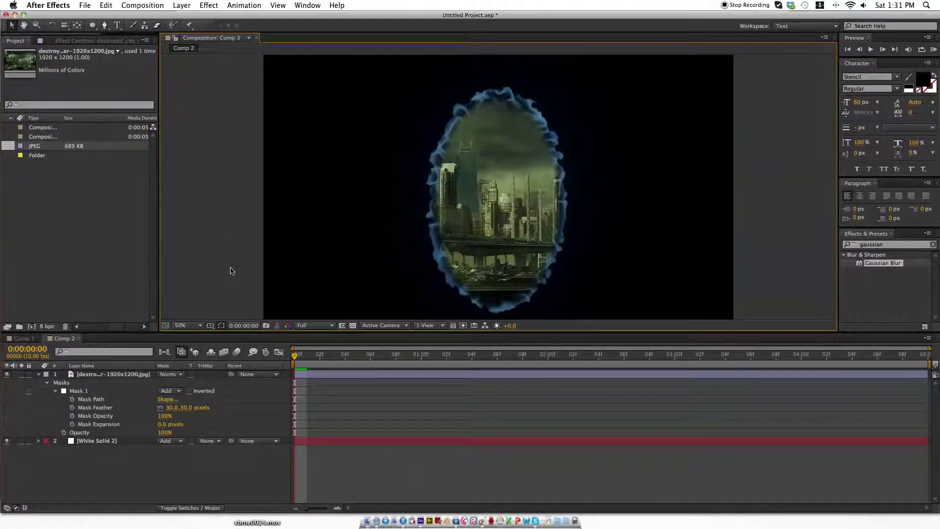
left_click(33, 341)
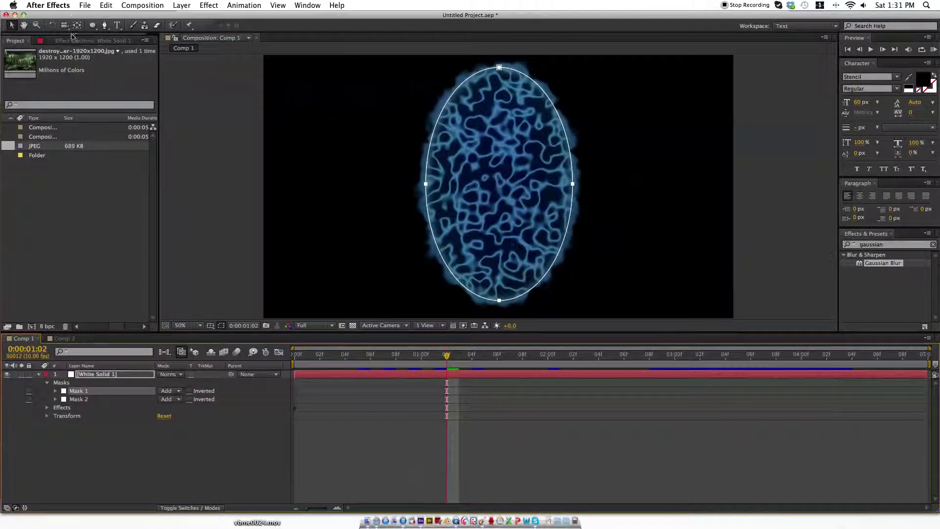
- In Comp 1, set the Curves channel to Red and raise the curve to tint the oval pink
left_click(74, 40)
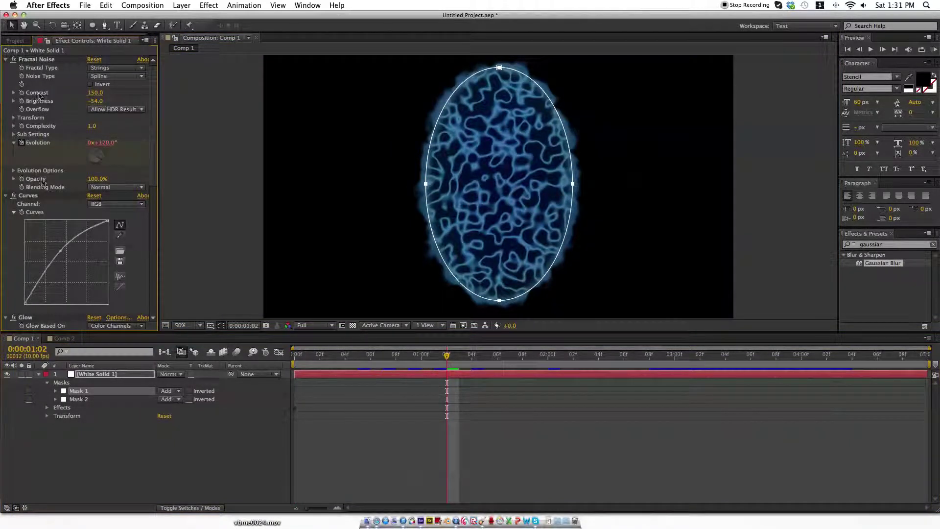
scroll(42, 183, "down", 3)
left_click(105, 160)
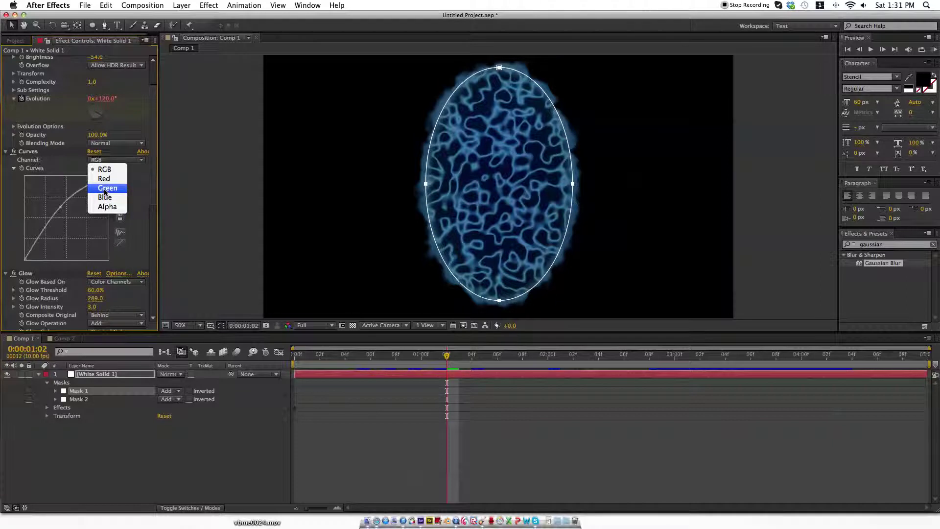
left_click(104, 178)
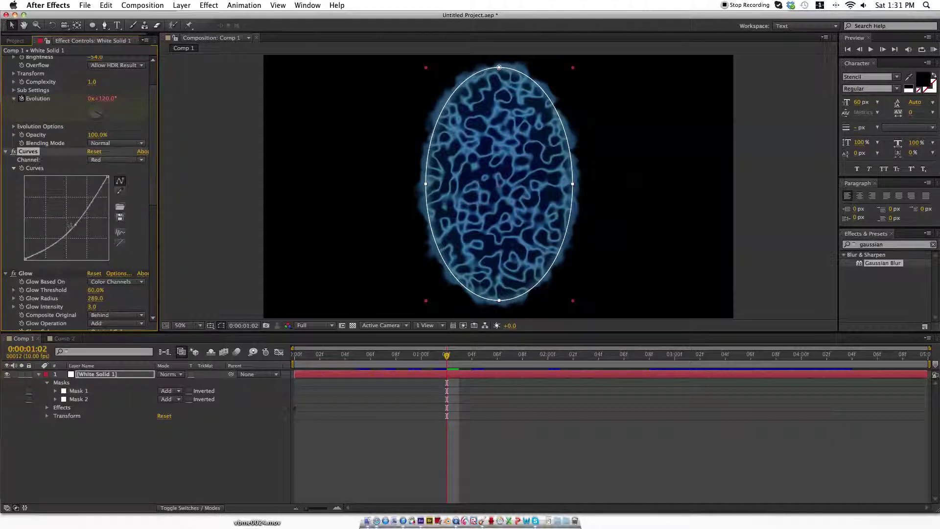
mouse_move(72, 225)
left_mouse_down()
mouse_move(59, 216)
mouse_move(65, 212)
left_mouse_up()
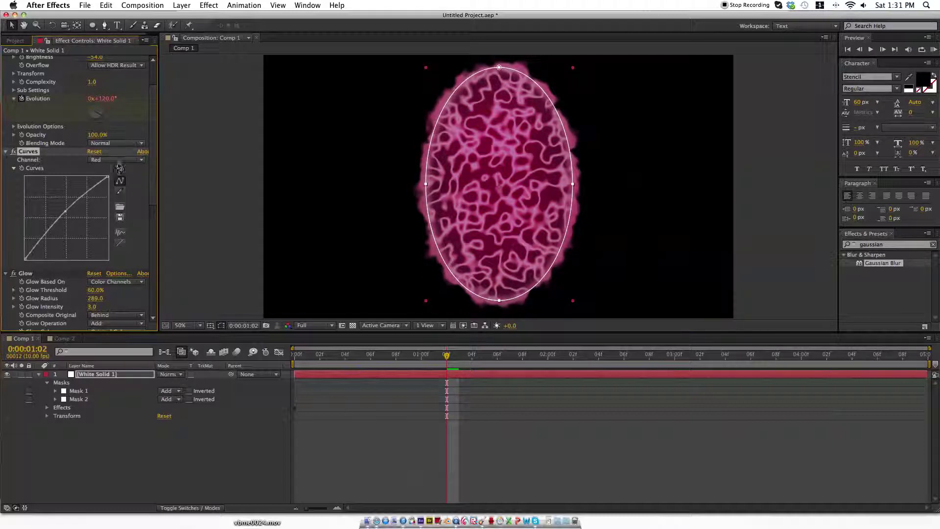
left_click(118, 160)
left_click(137, 178)
left_click(73, 338)
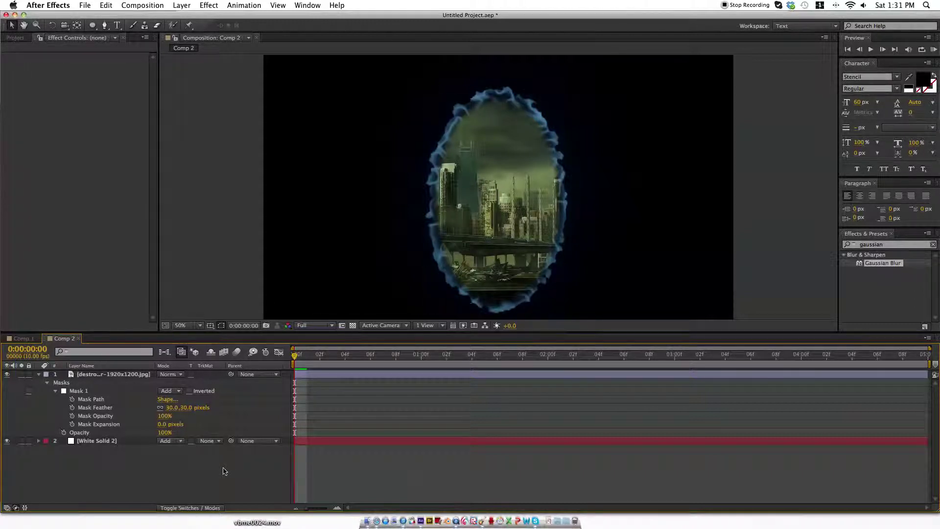
- Select White Solid 2 to load its Fractal Noise and Roughen Edges settings, then deselect it
left_click(88, 442)
left_click(116, 457)
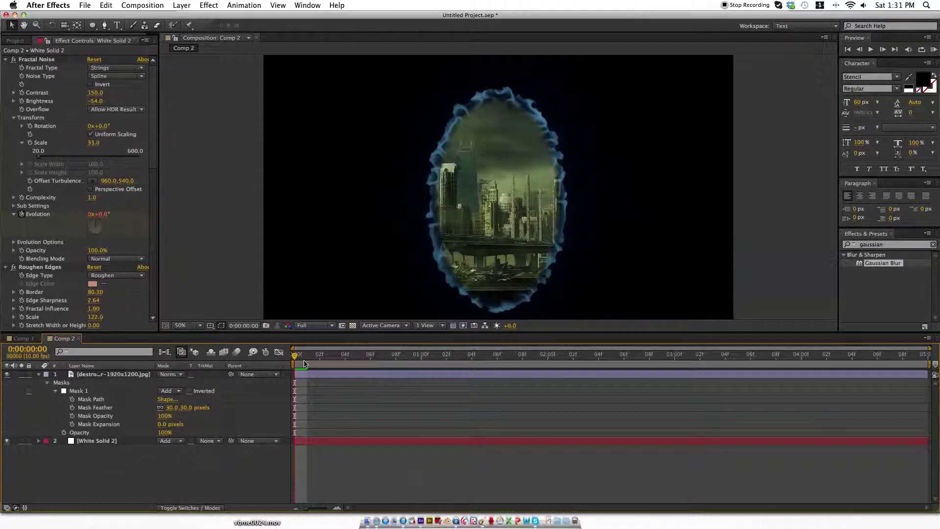
- Preview the portal animation from the first frame, then hide the ruined-city JPEG layer
key("KP_0")
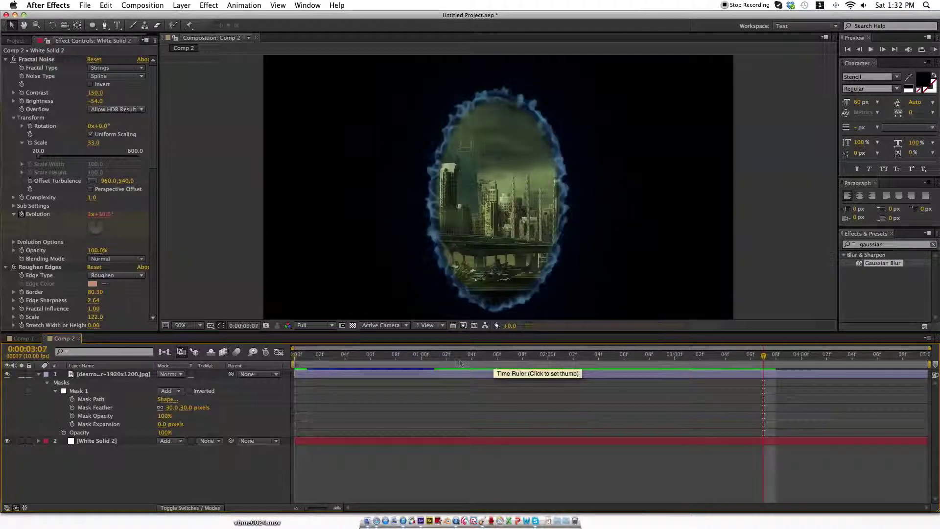
left_click(421, 356)
left_click_drag(391, 359, 289, 361)
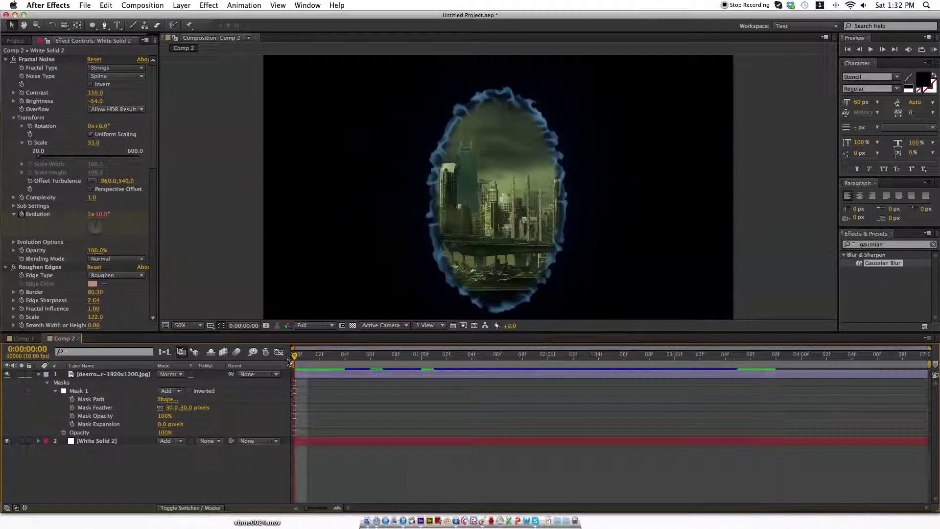
key("KP_0")
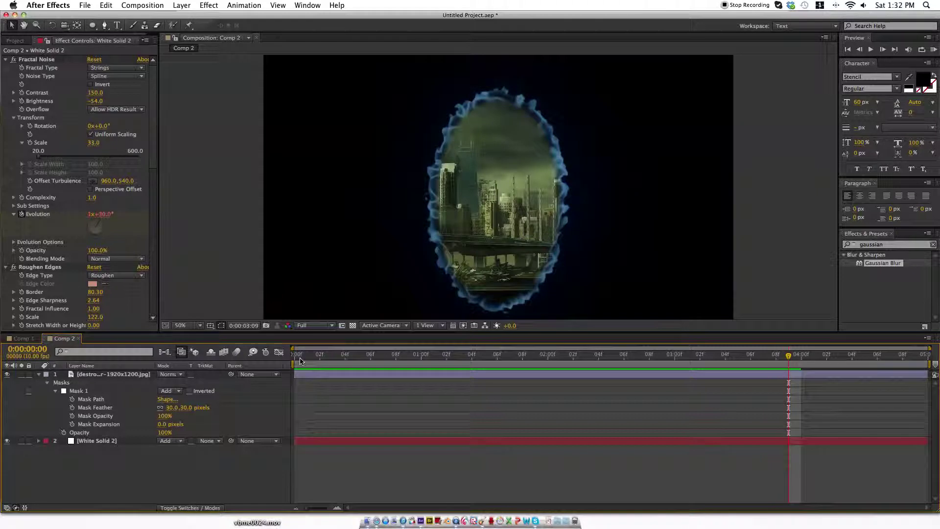
left_click(294, 360)
key("space")
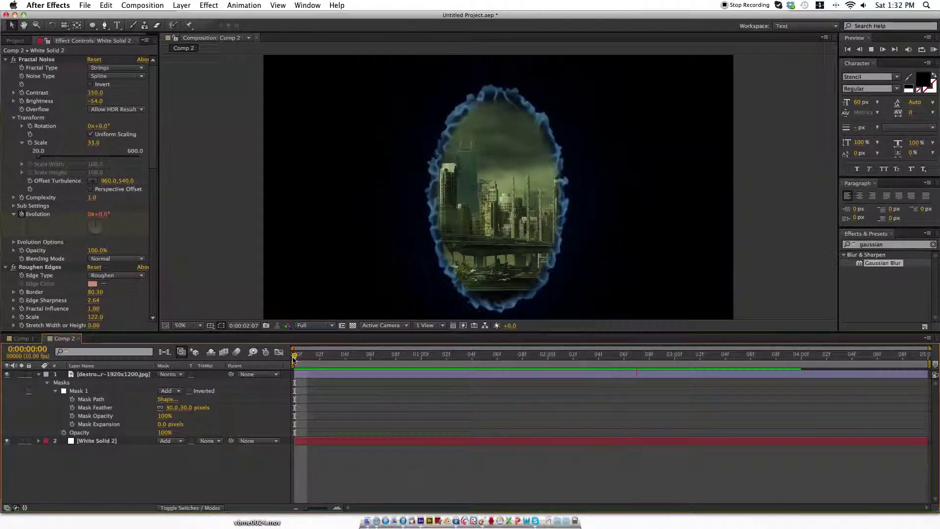
key("space")
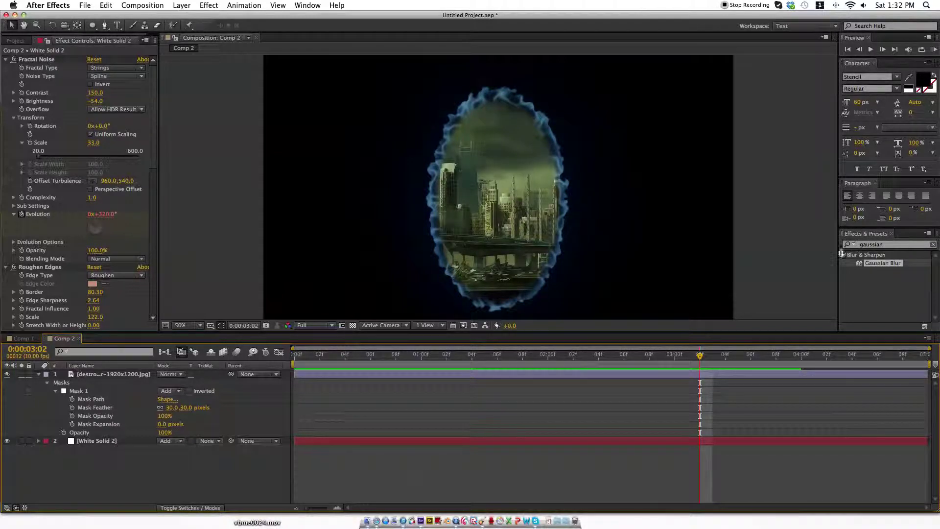
left_click_drag(840, 253, 98, 440)
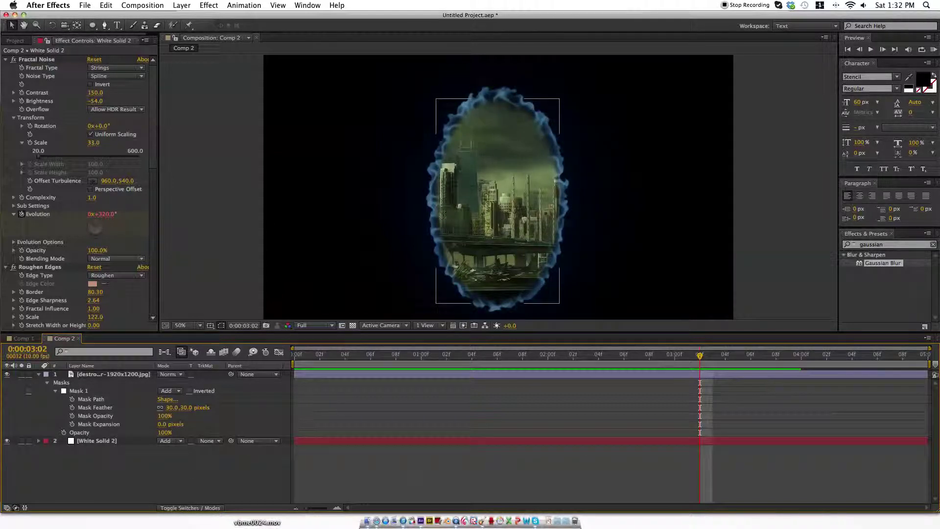
left_click(6, 375)
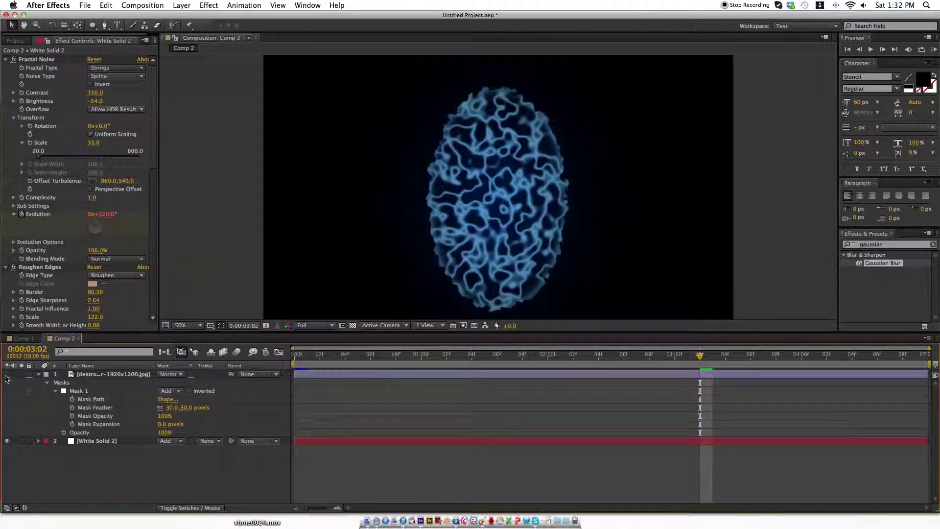